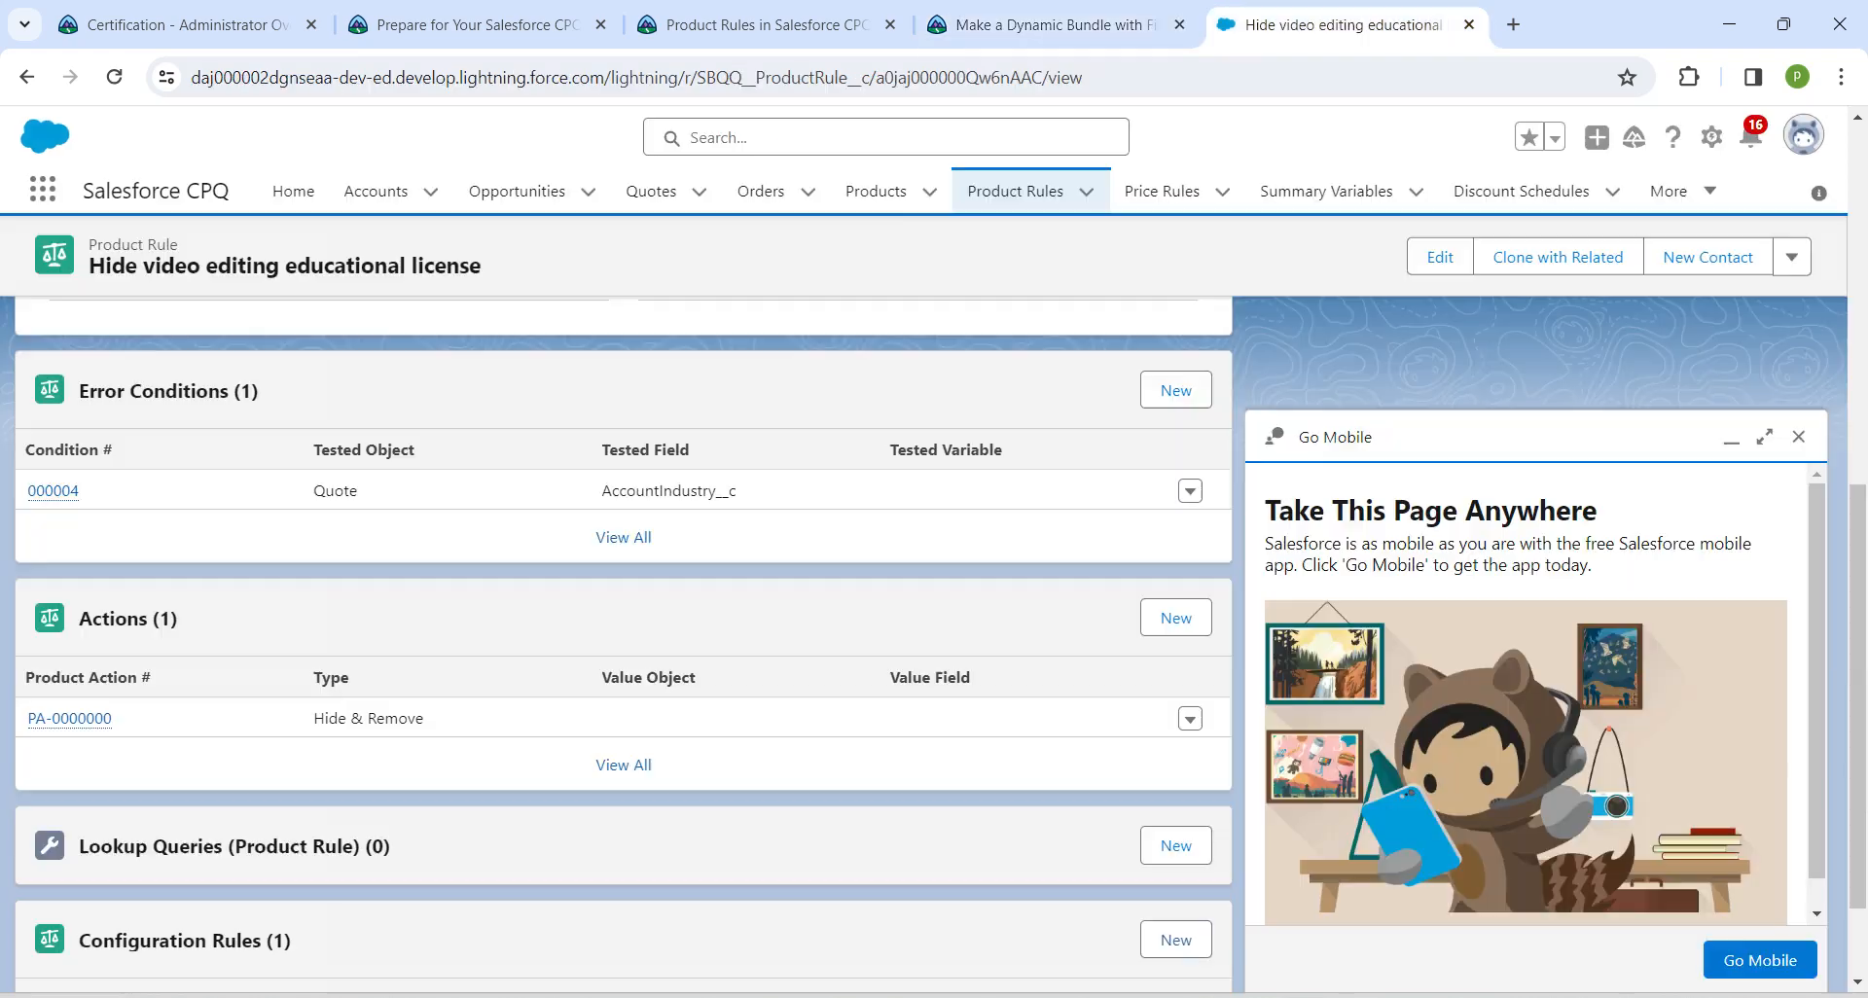
Open the 4K Video Camera product from the All Products list and show its related records
click(42, 188)
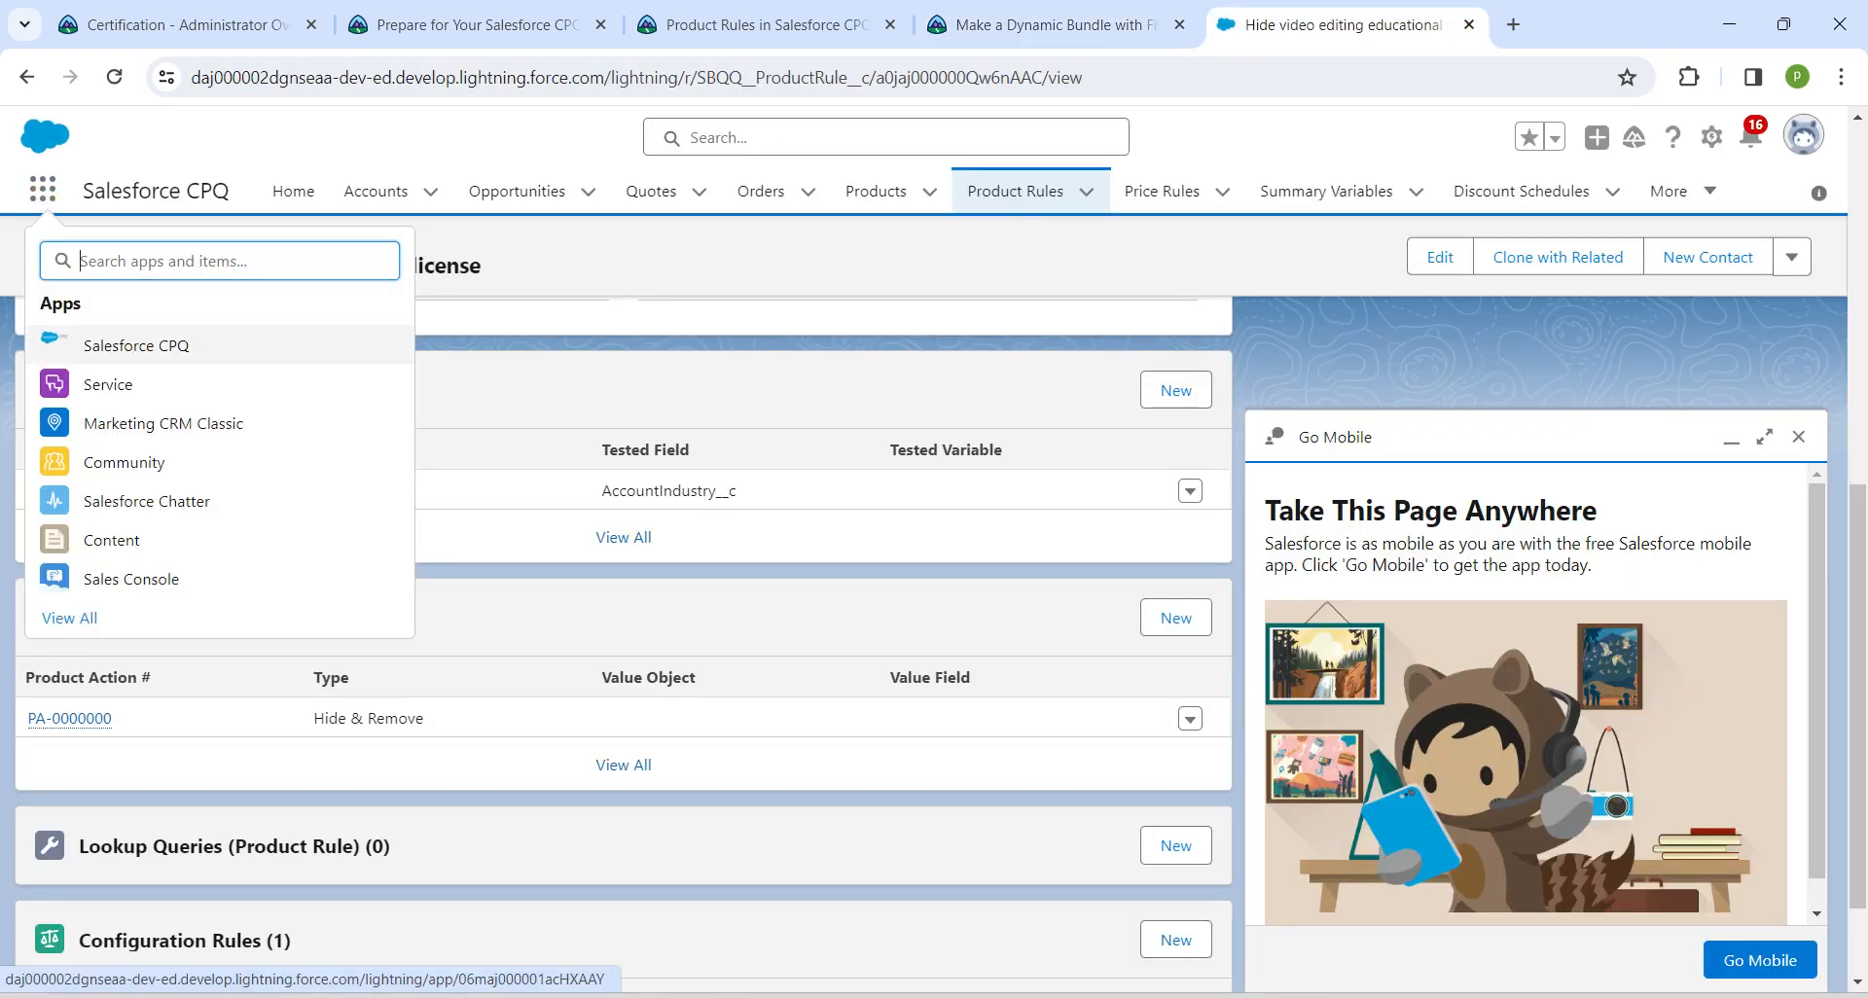
click(69, 619)
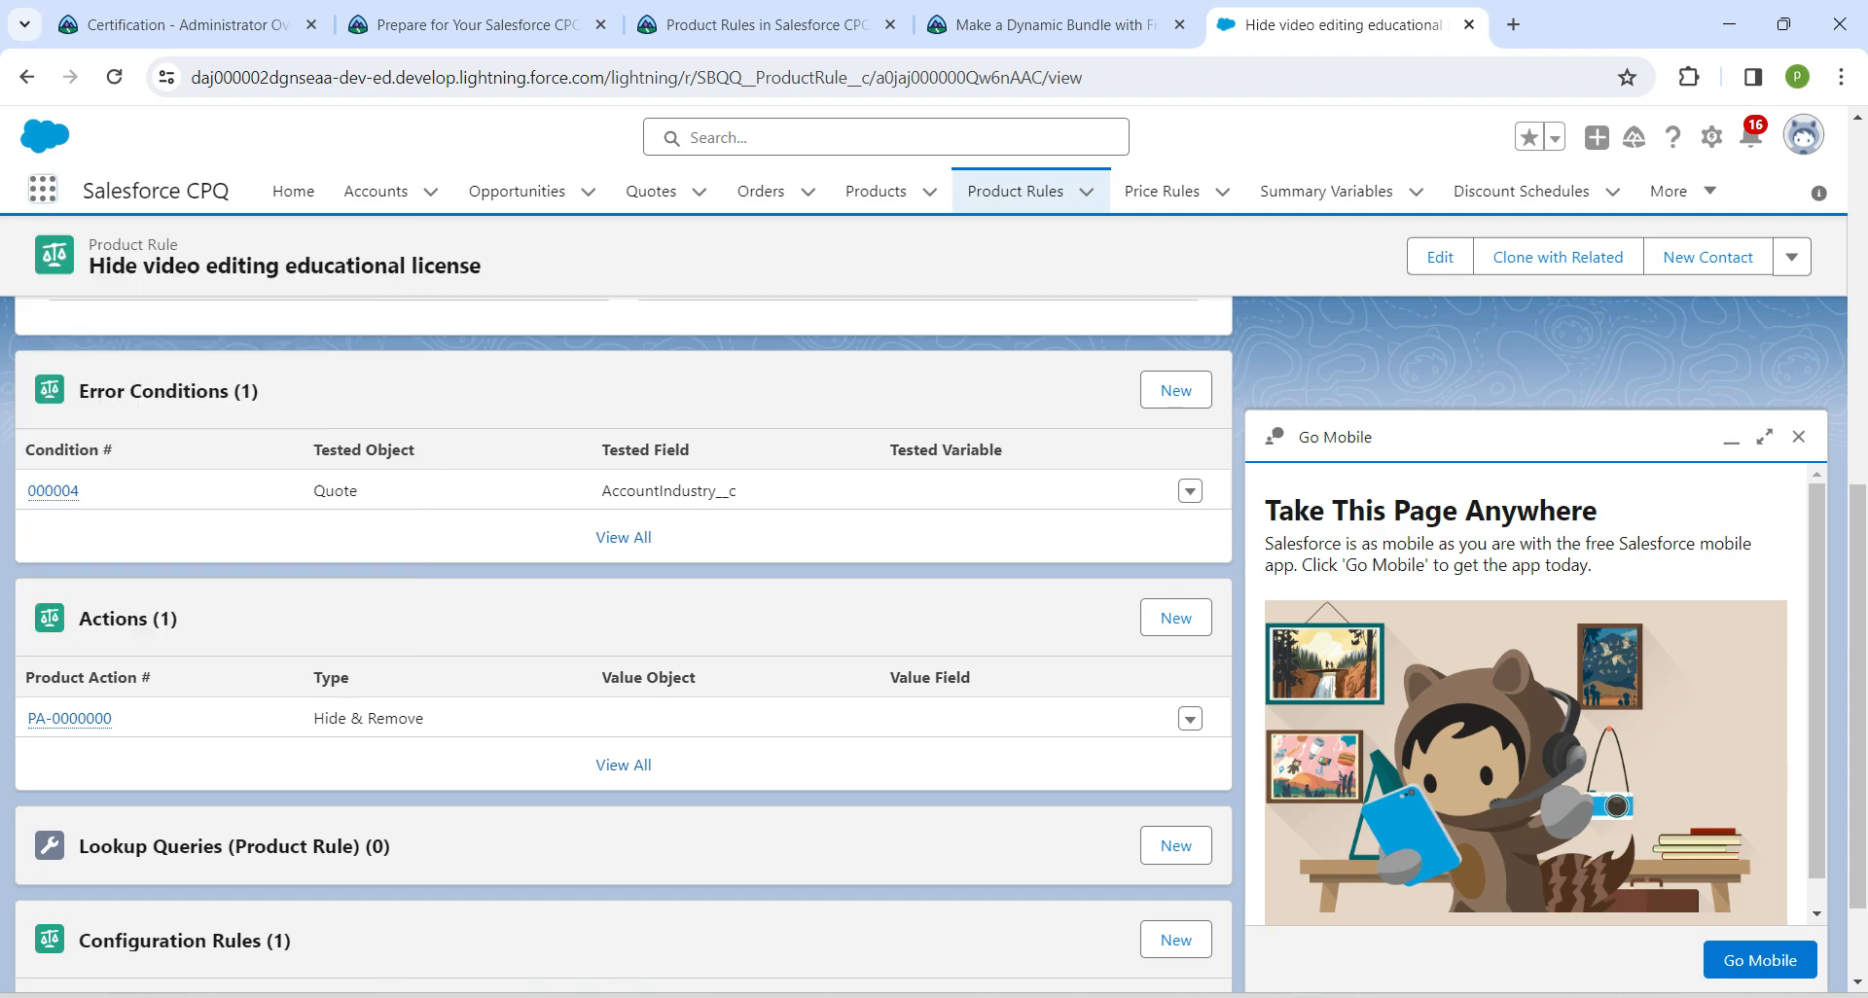
click(876, 190)
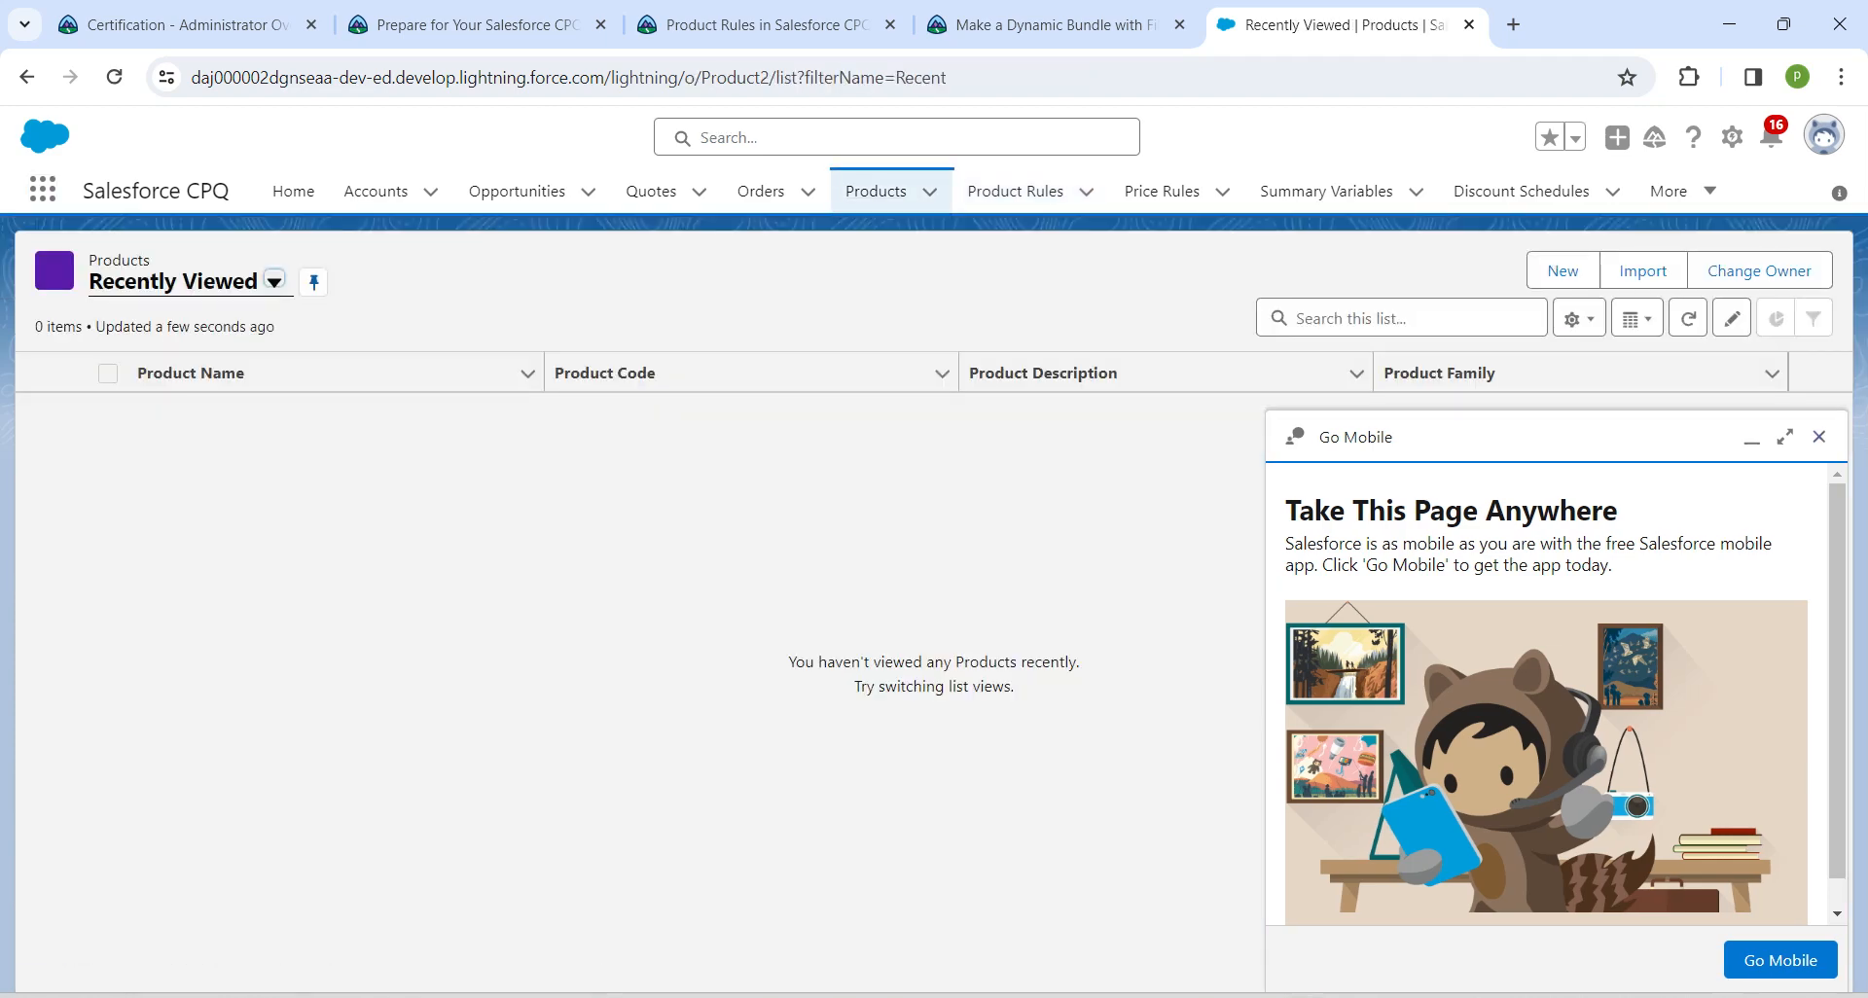
click(1818, 437)
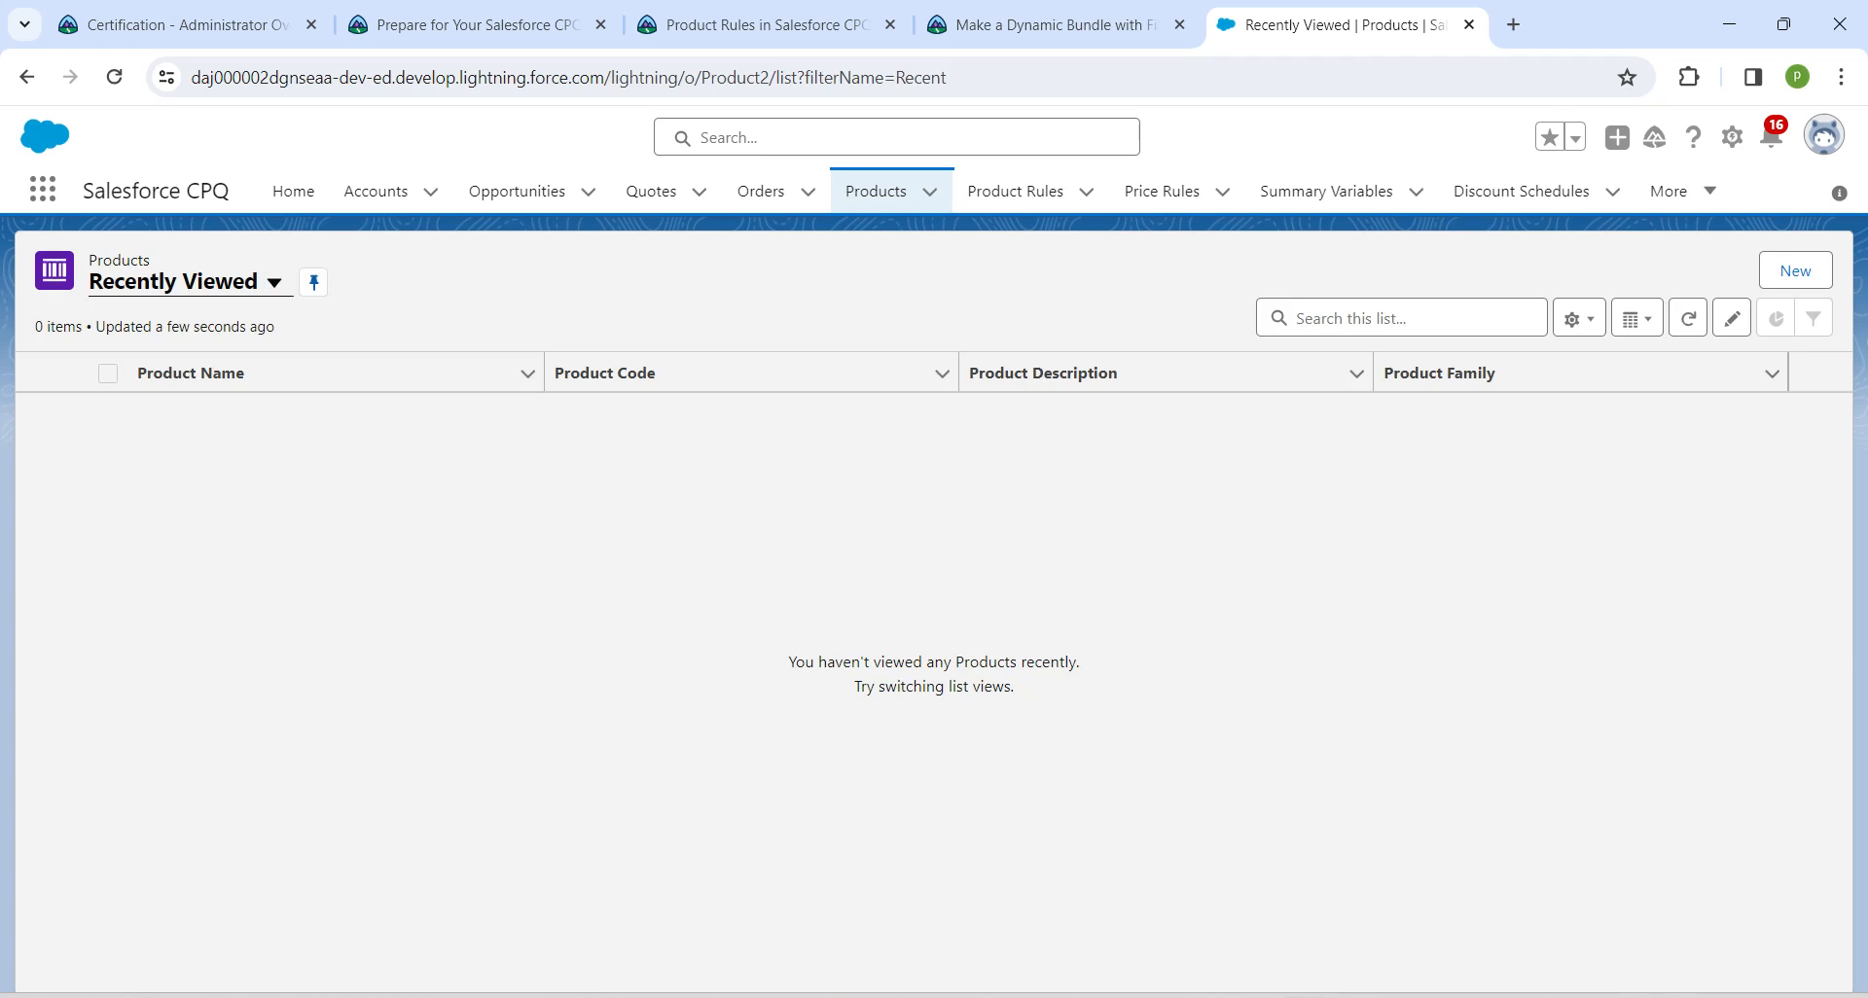
click(274, 283)
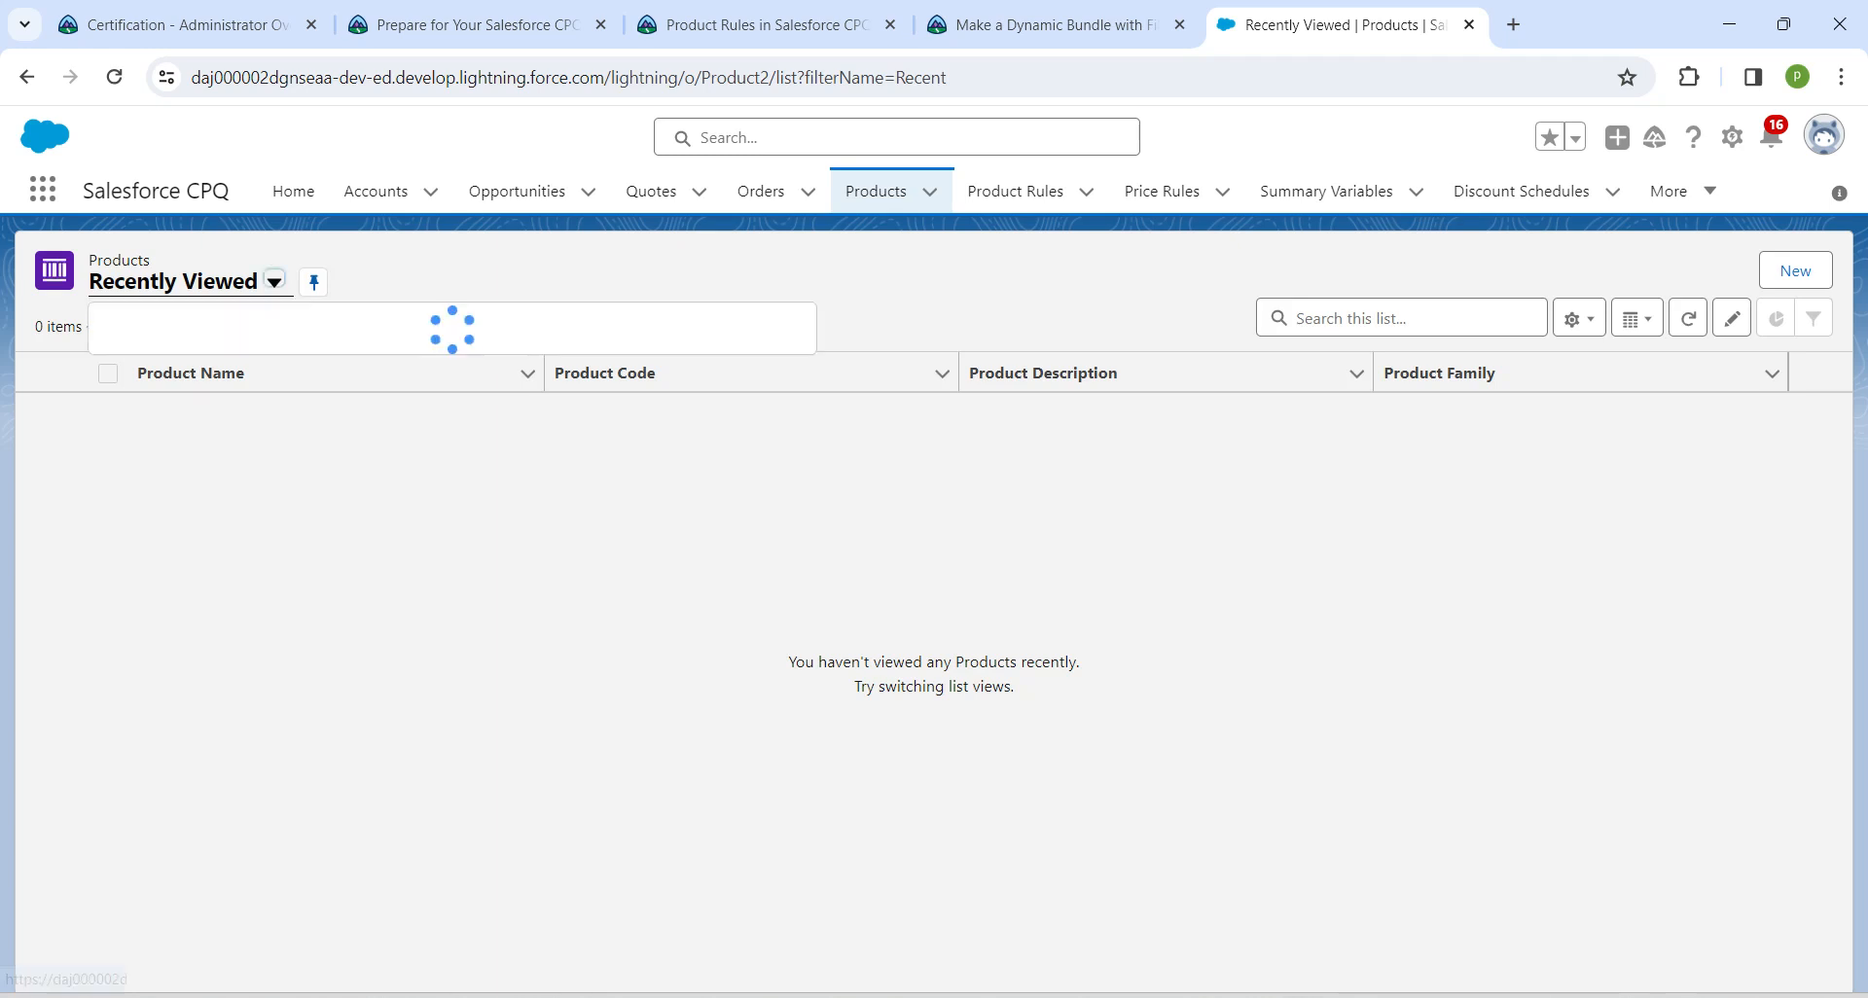
click(178, 366)
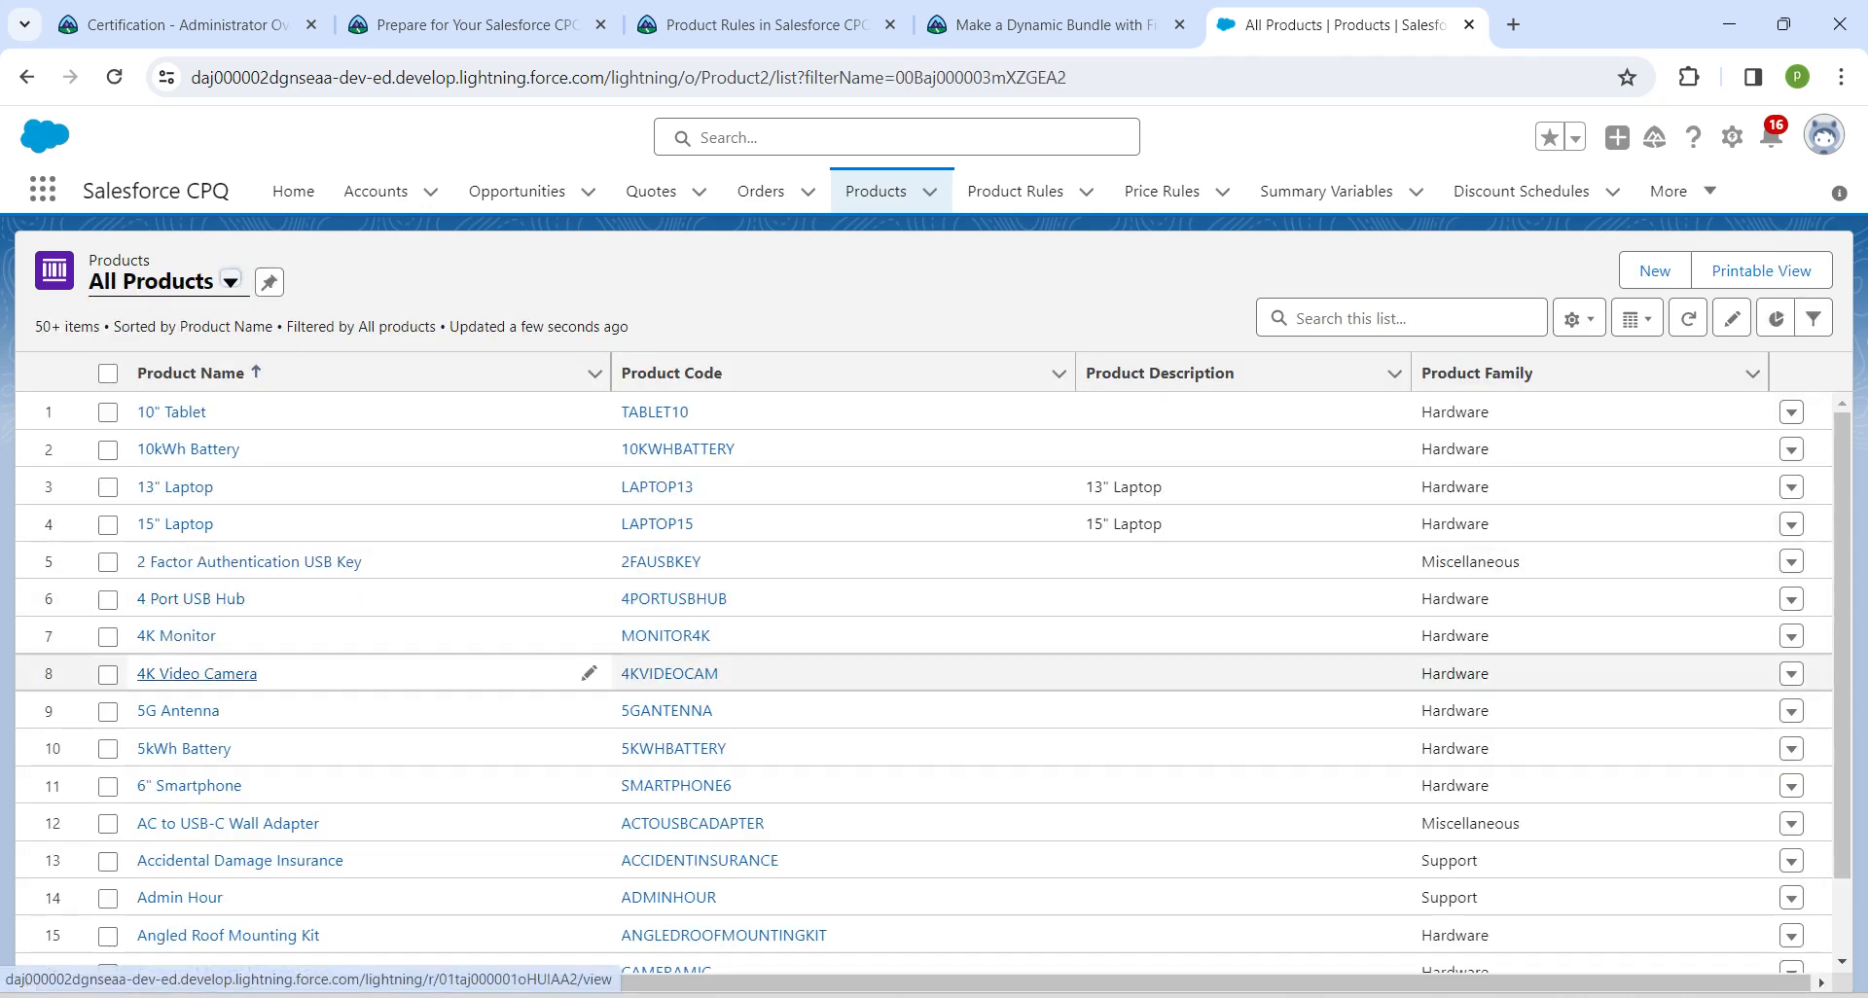
click(225, 674)
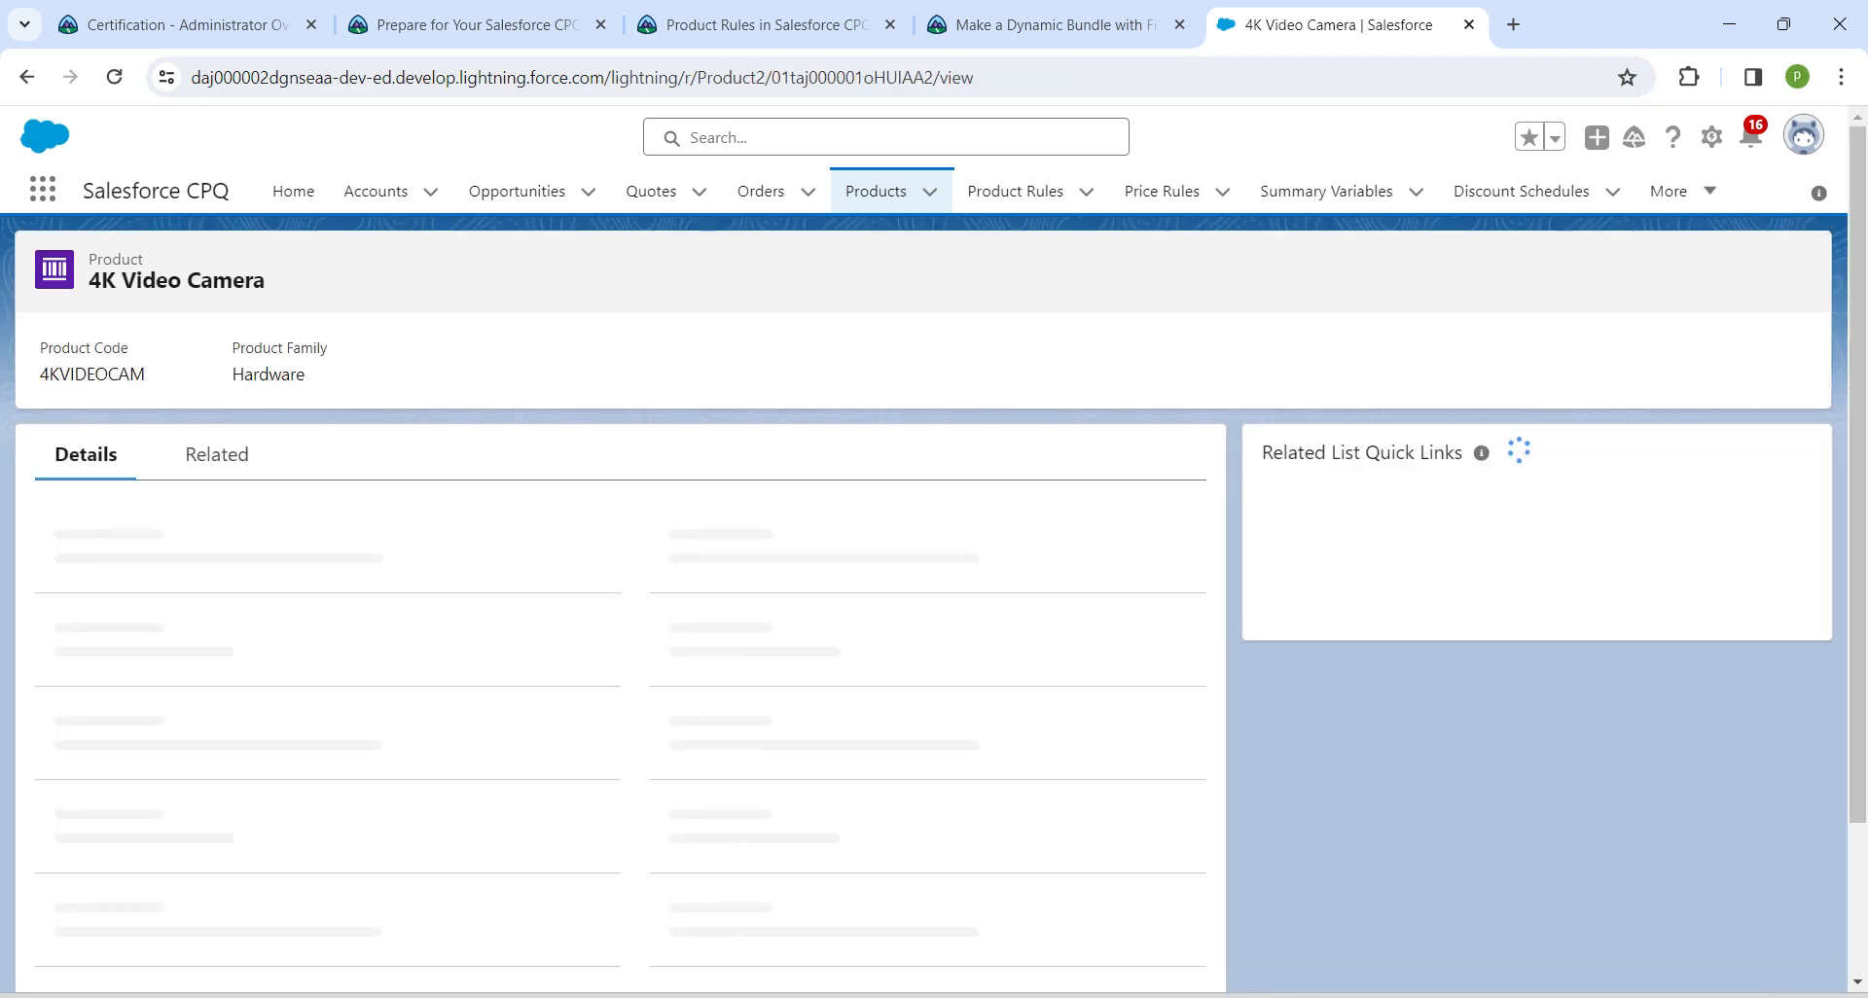
click(215, 455)
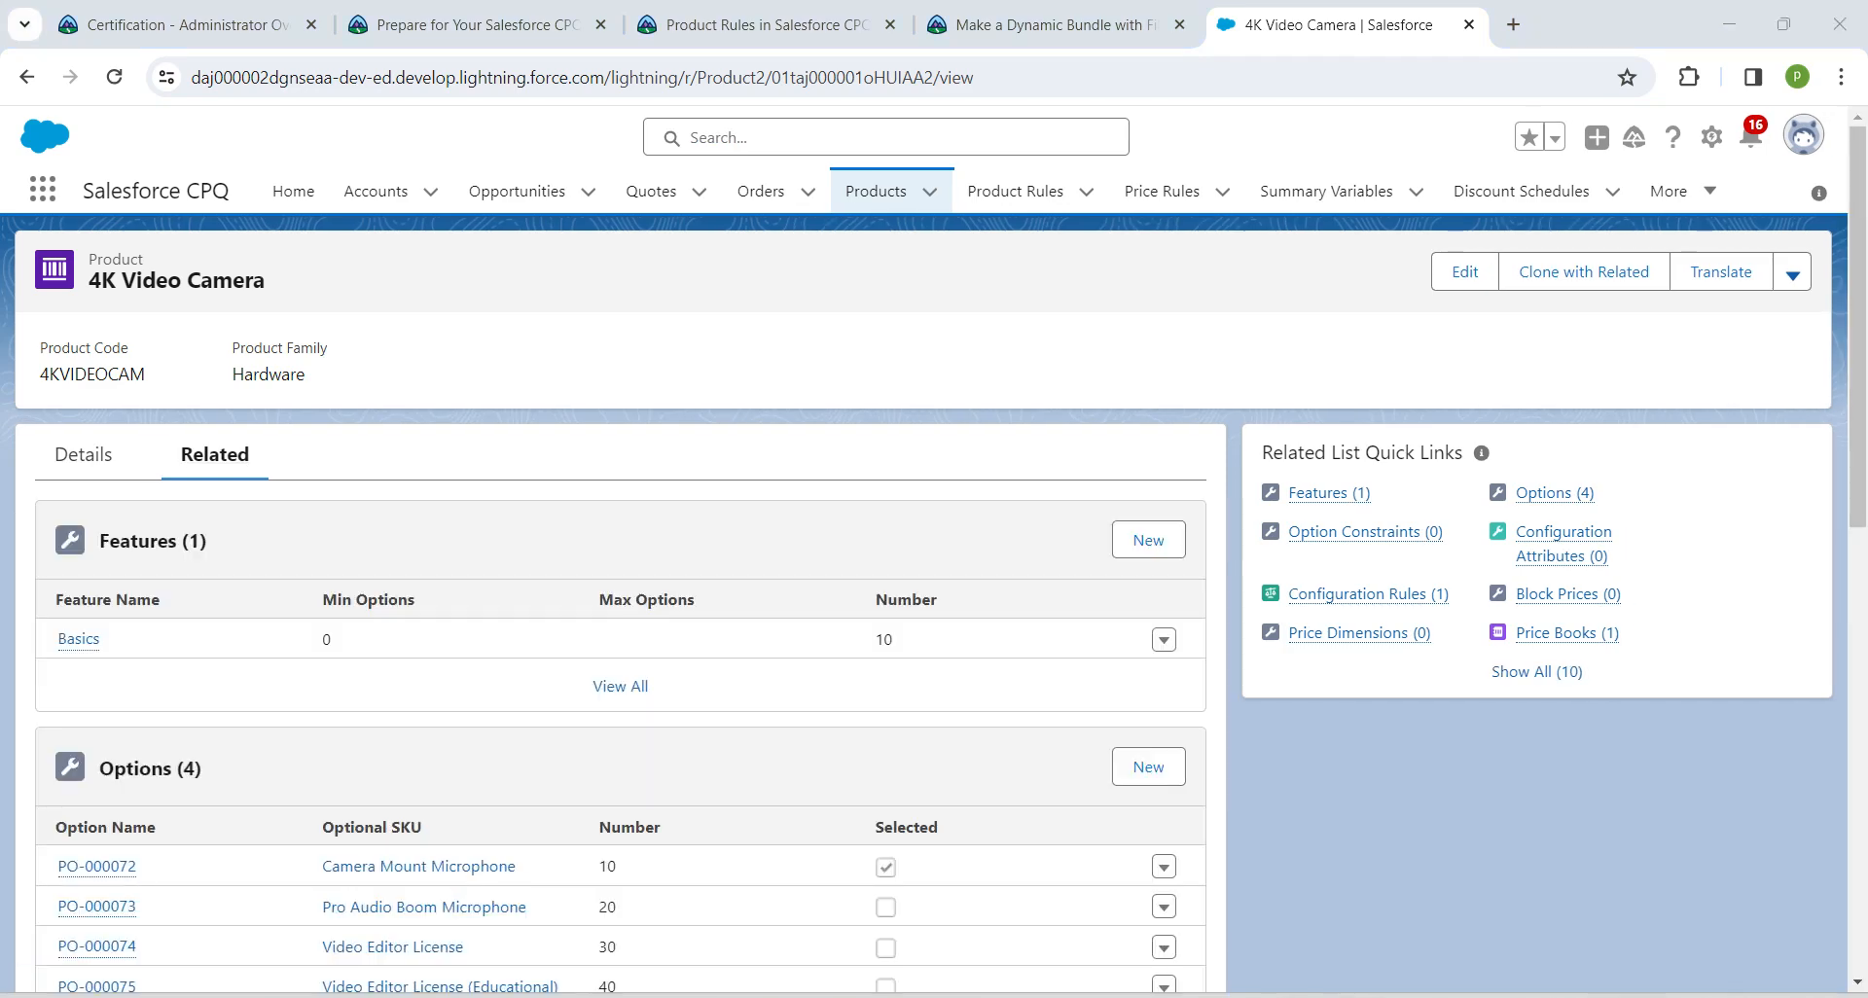
Start a new feature on the 4K Video Camera and enter "StorageStorage" as its name, using the name copied from the Trailhead challenge
click(1148, 540)
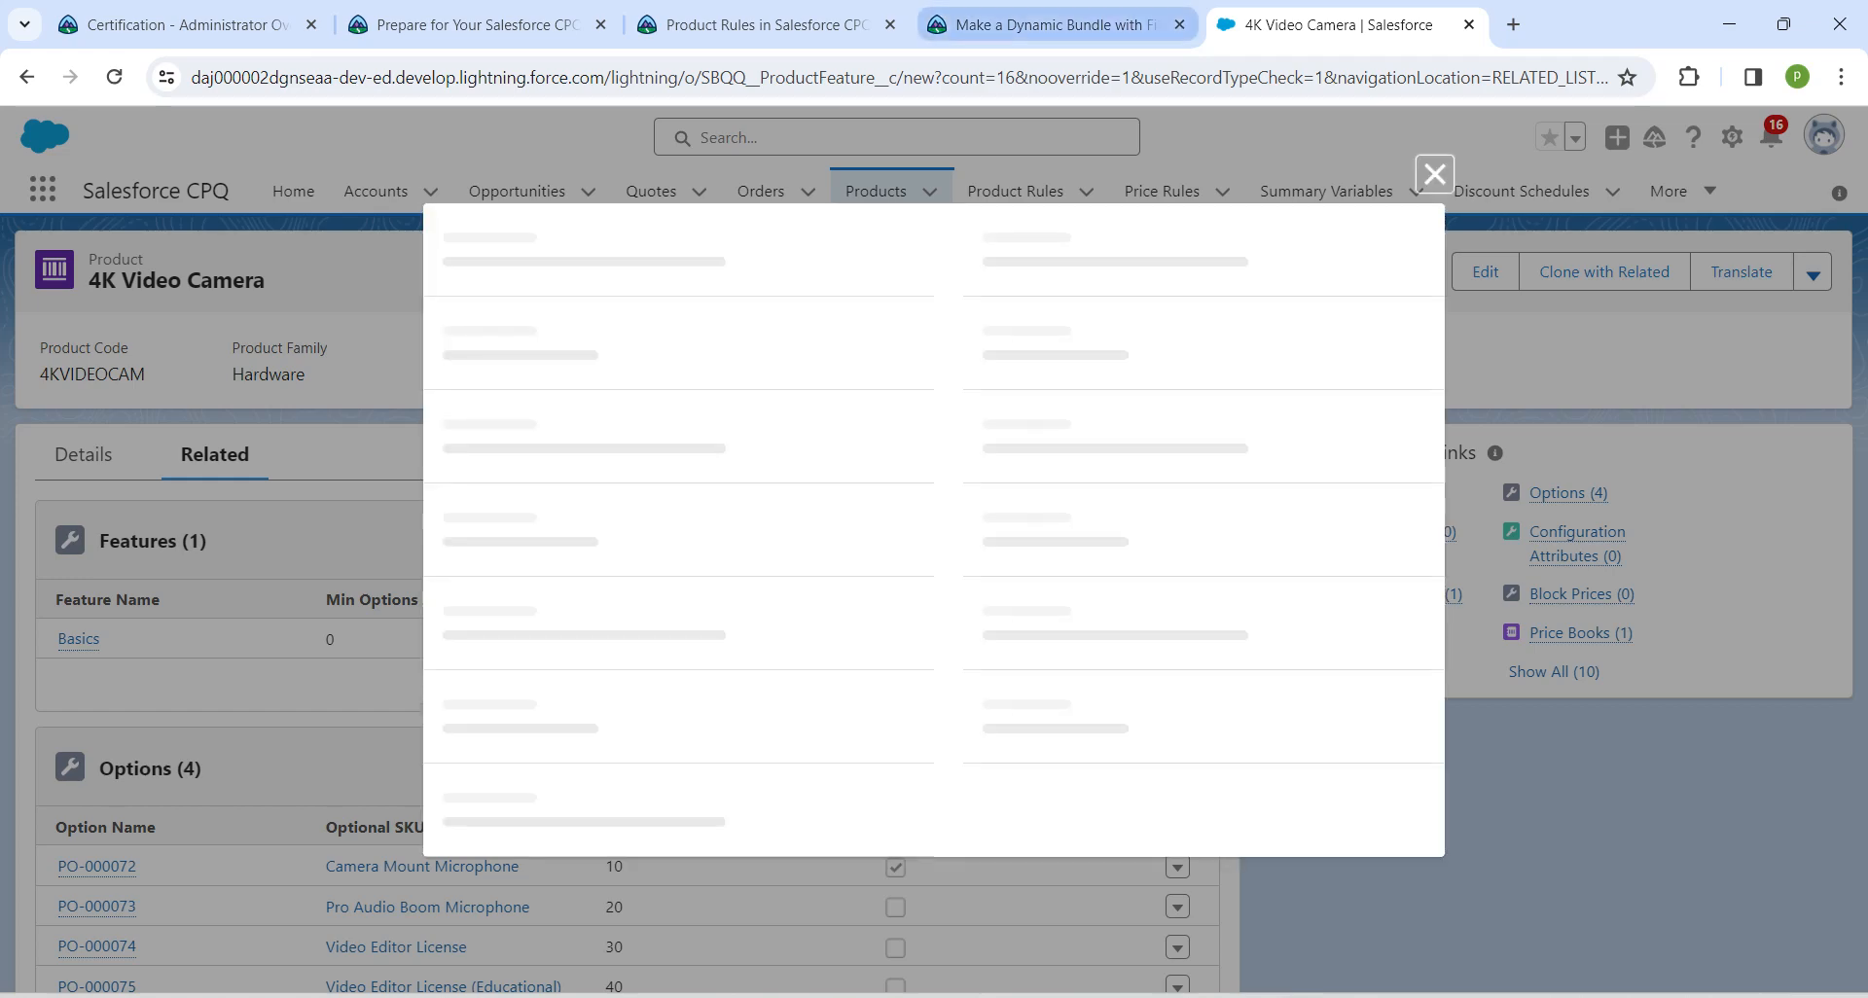
click(1056, 25)
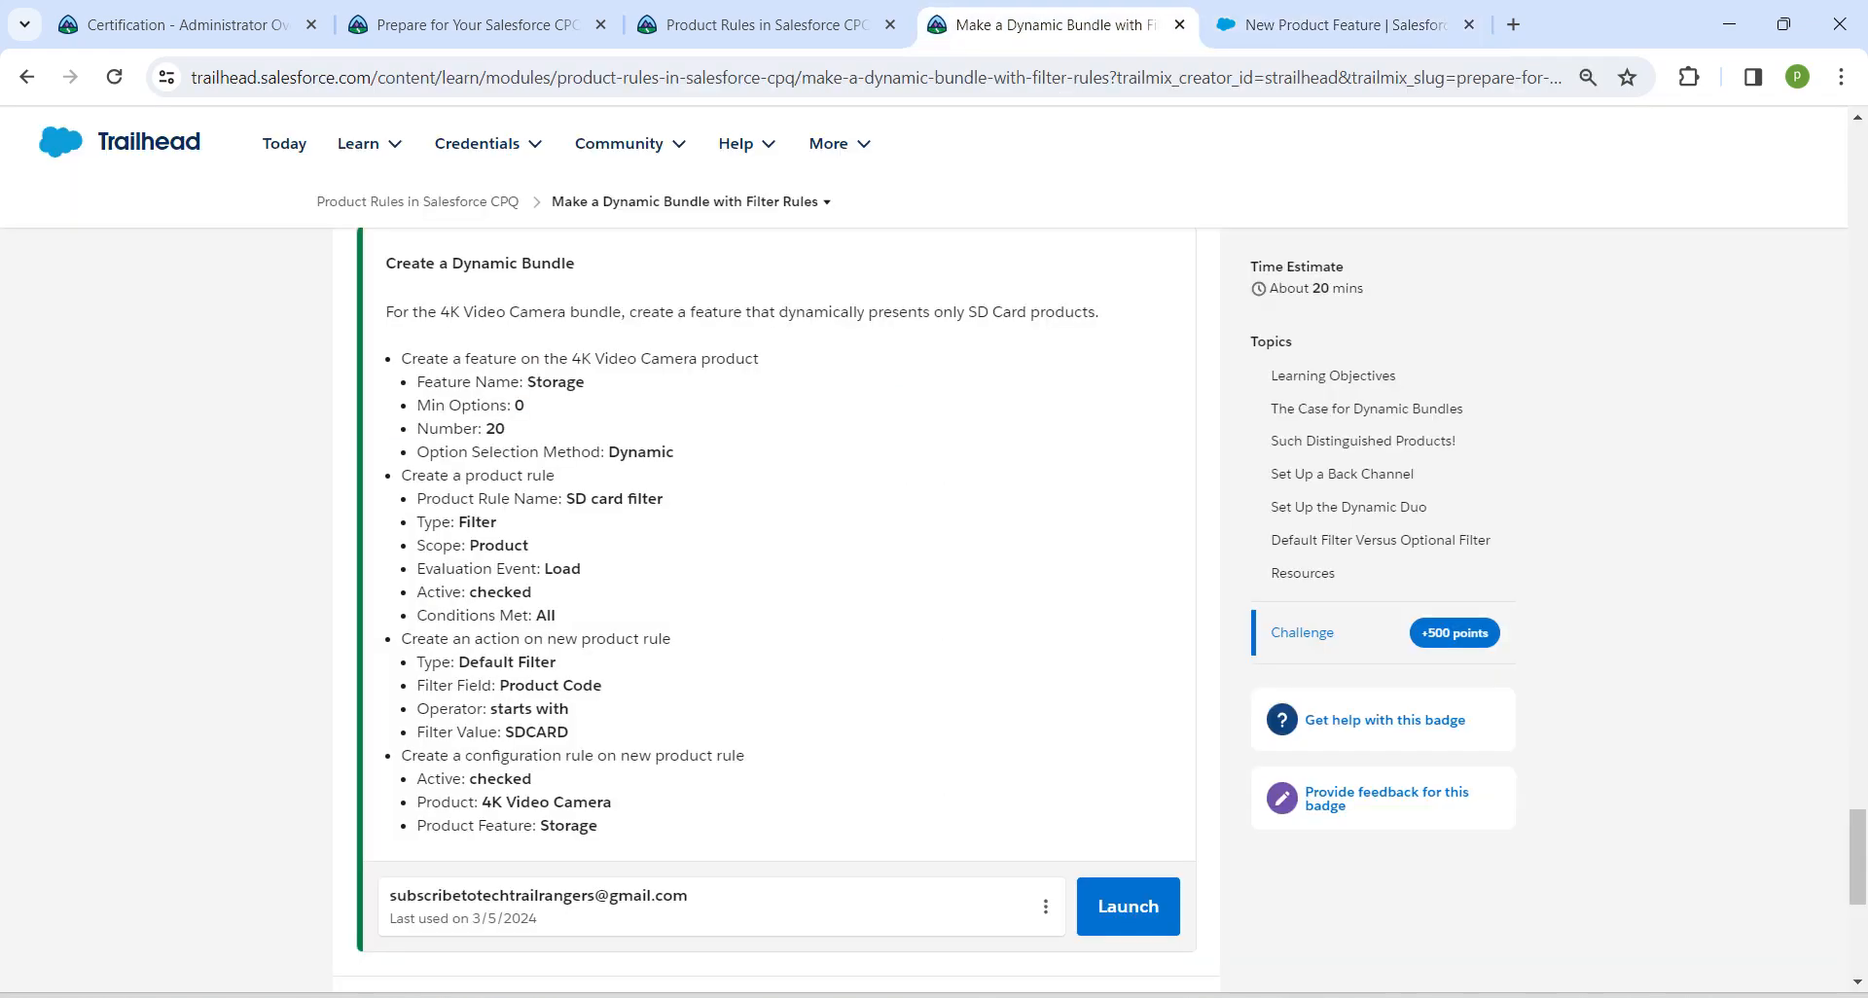
drag(529, 382, 584, 382)
click(1343, 24)
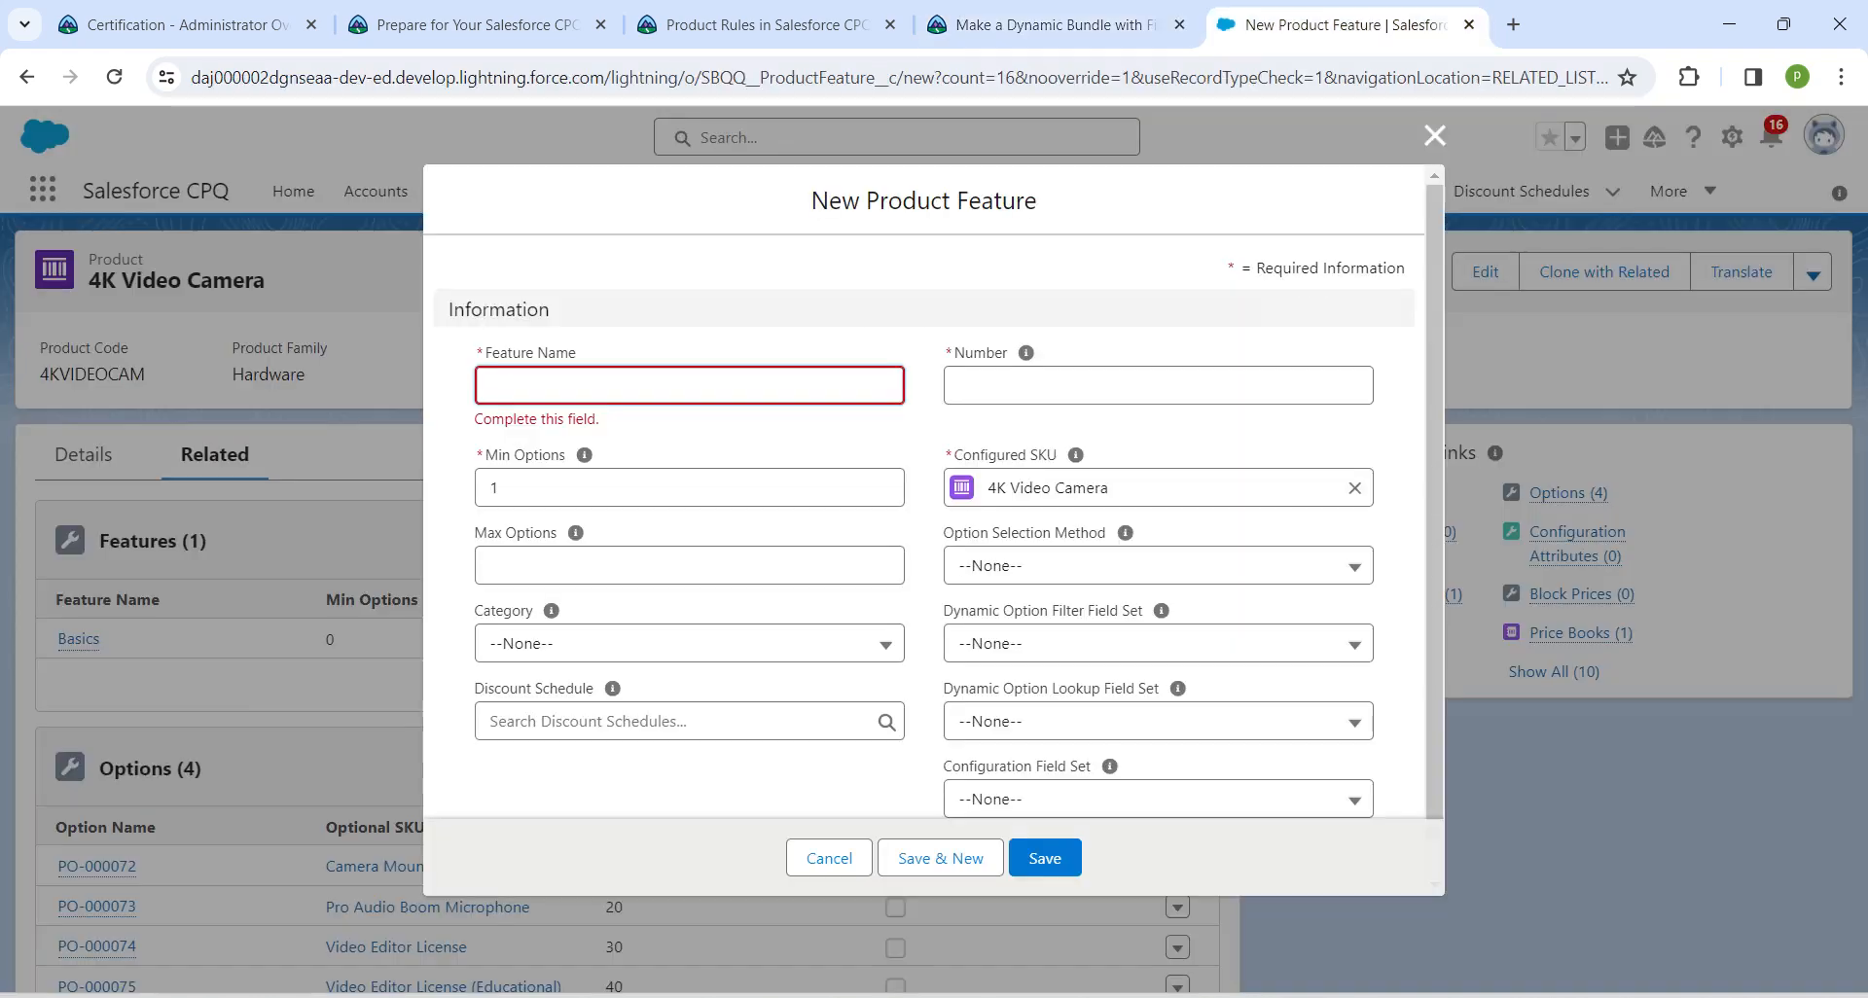
key(ctrl+v)
key(ctrl+v)
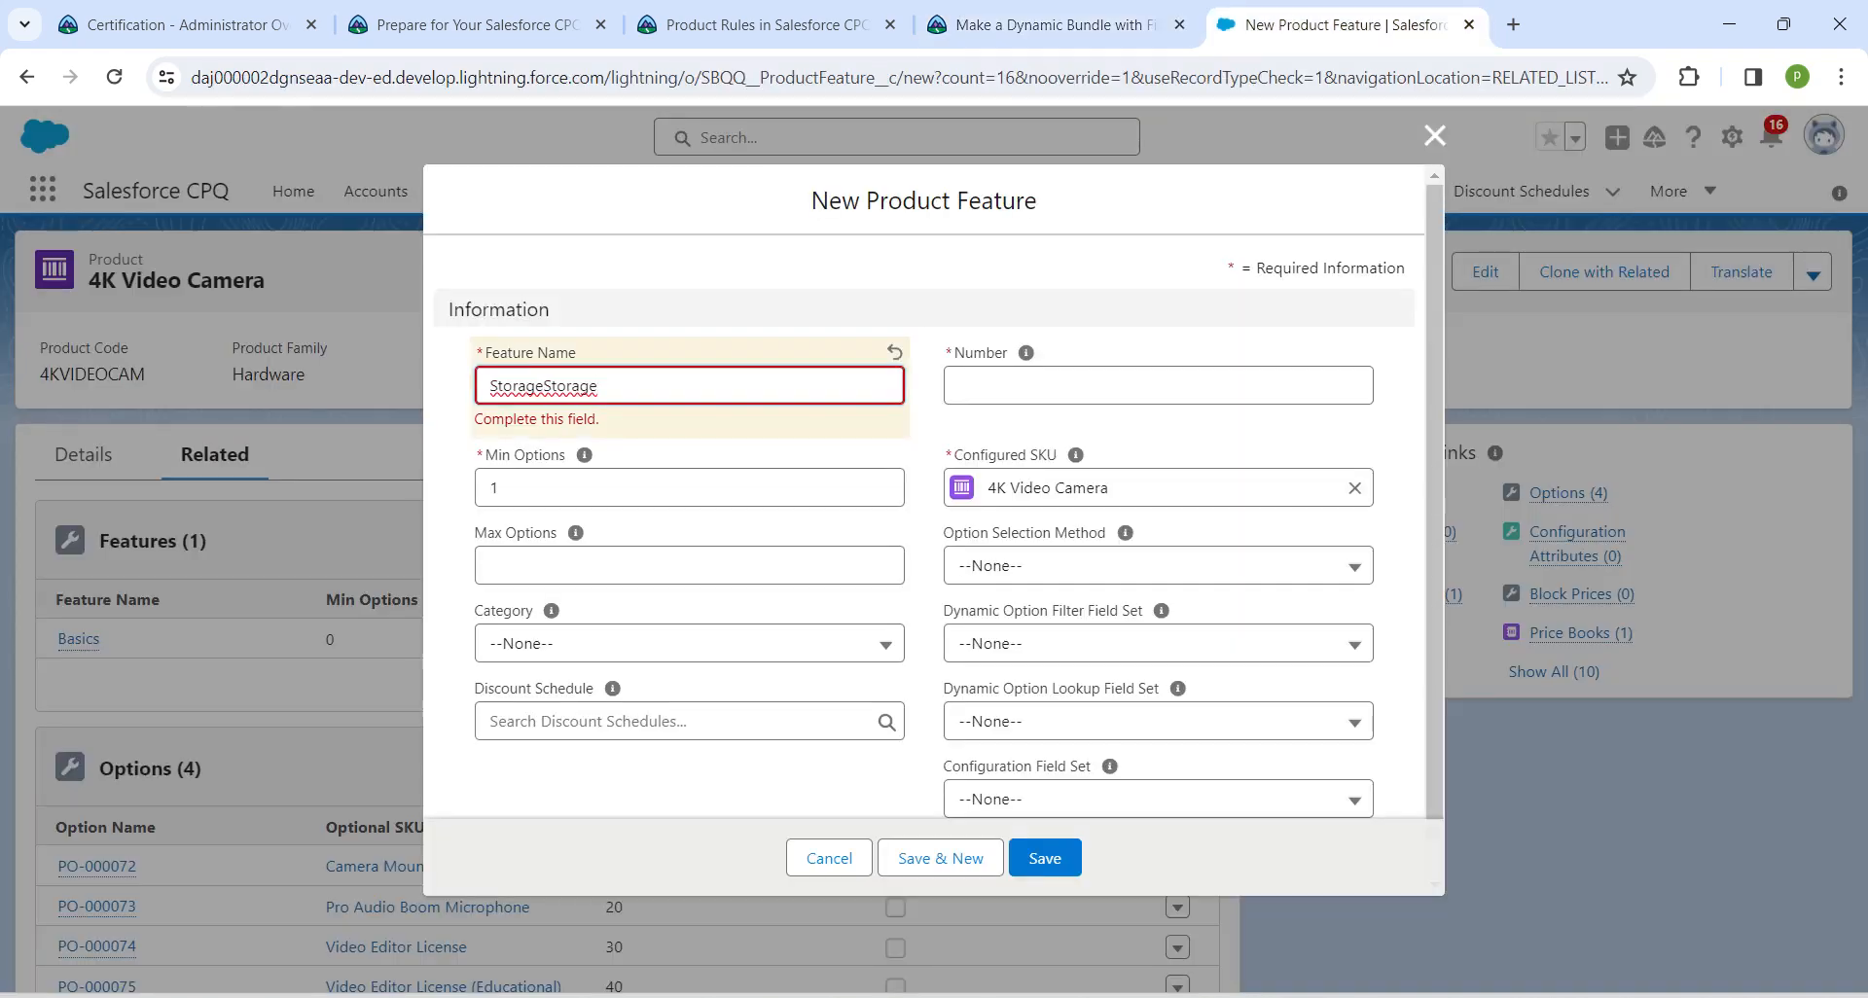
Set the new feature's Min Options to 0, Number to 20 and Option Selection Method to Dynamic, and save it
key(Tab)
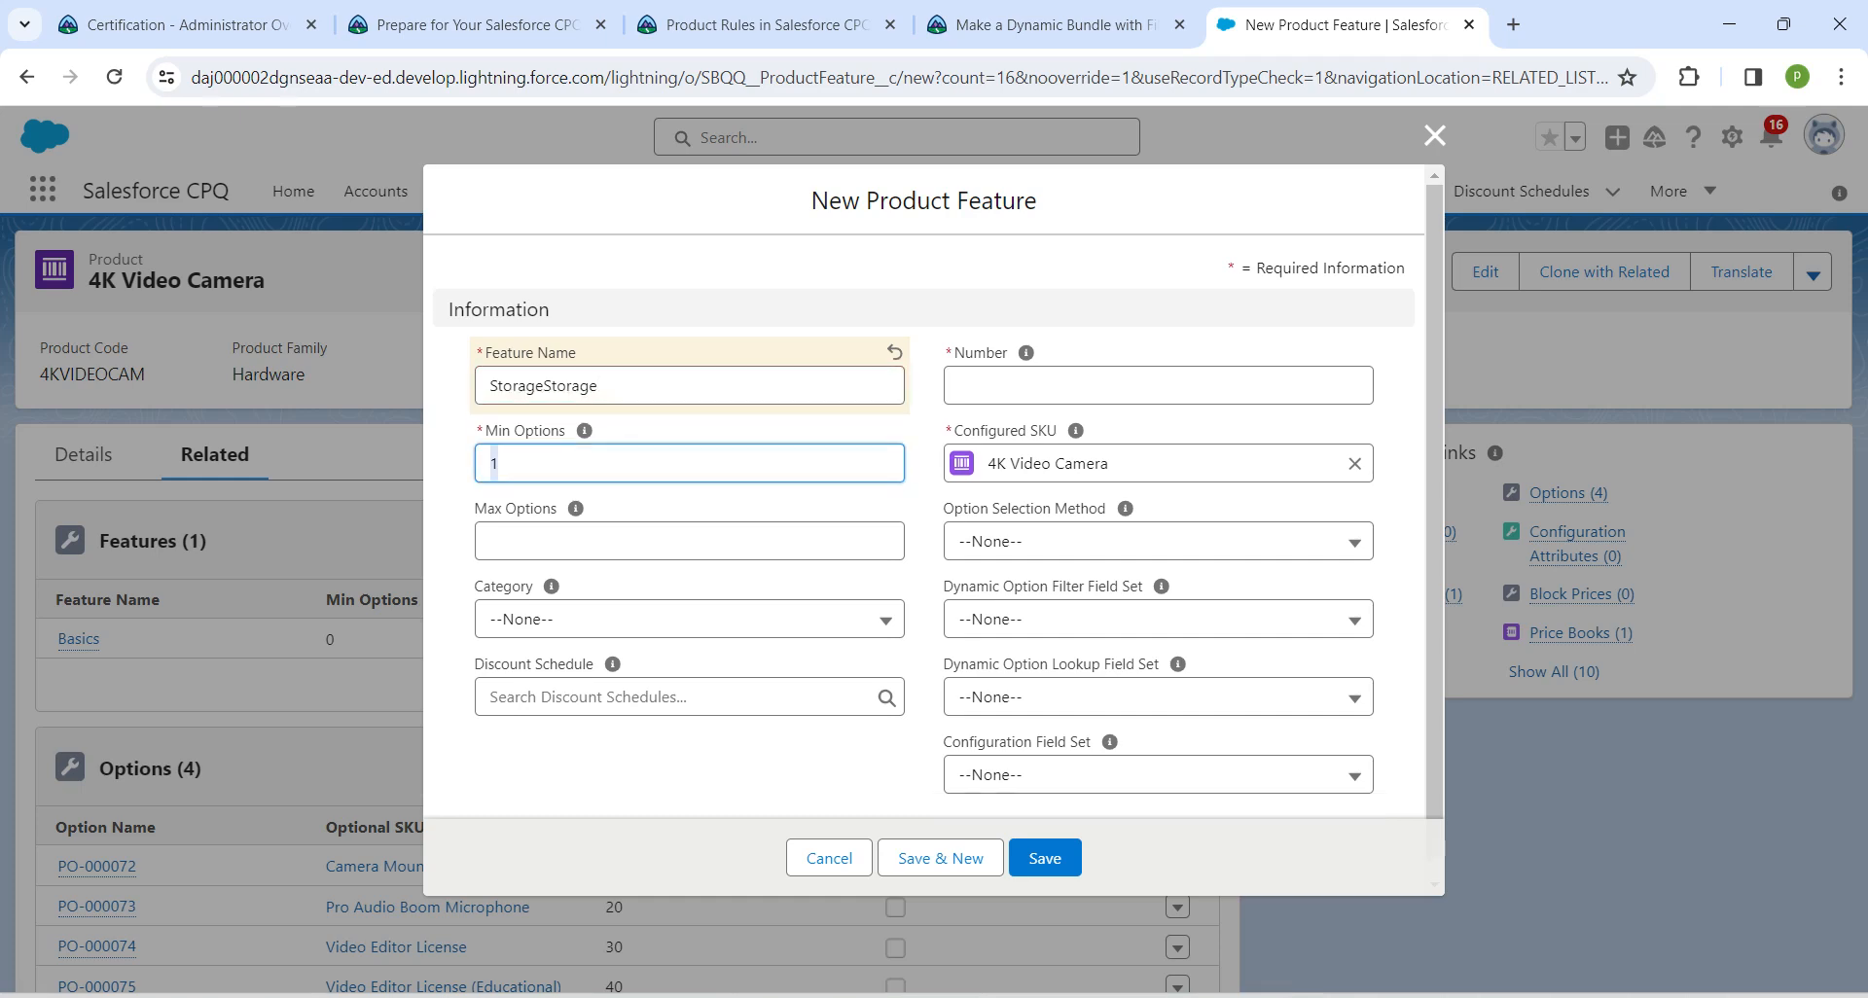
text(0)
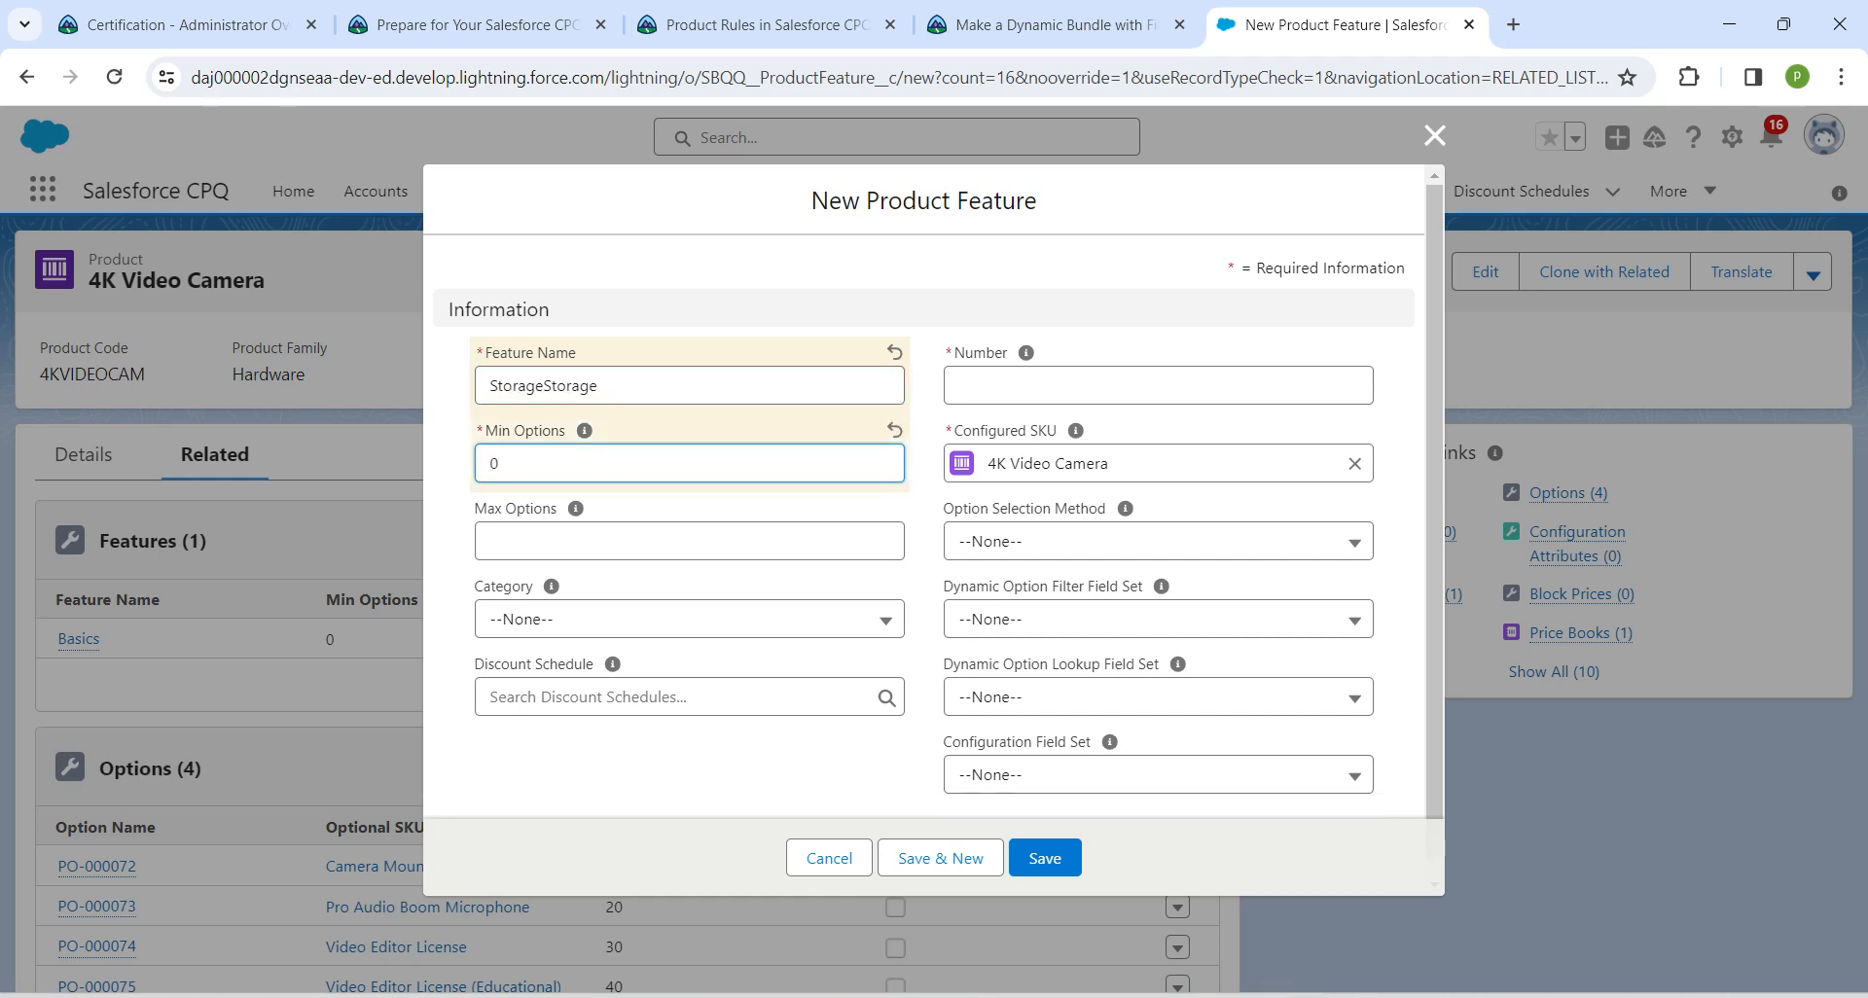
click(1158, 385)
text(20)
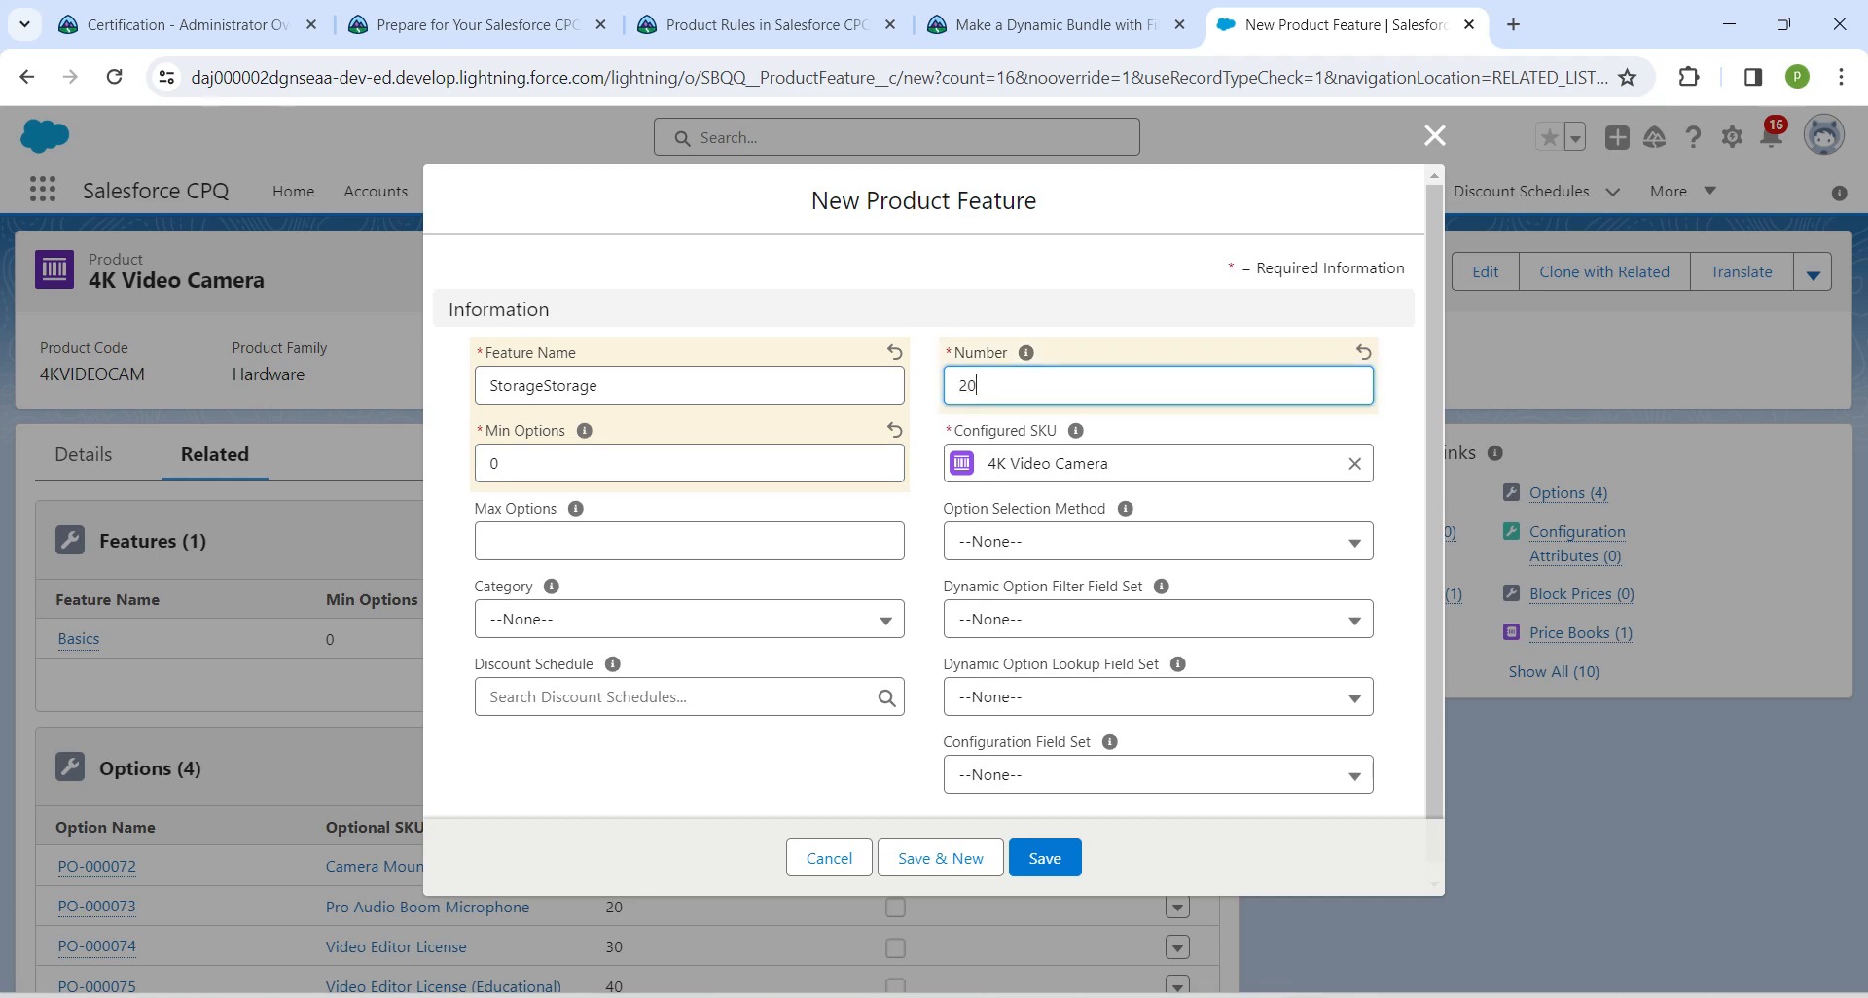
click(1157, 542)
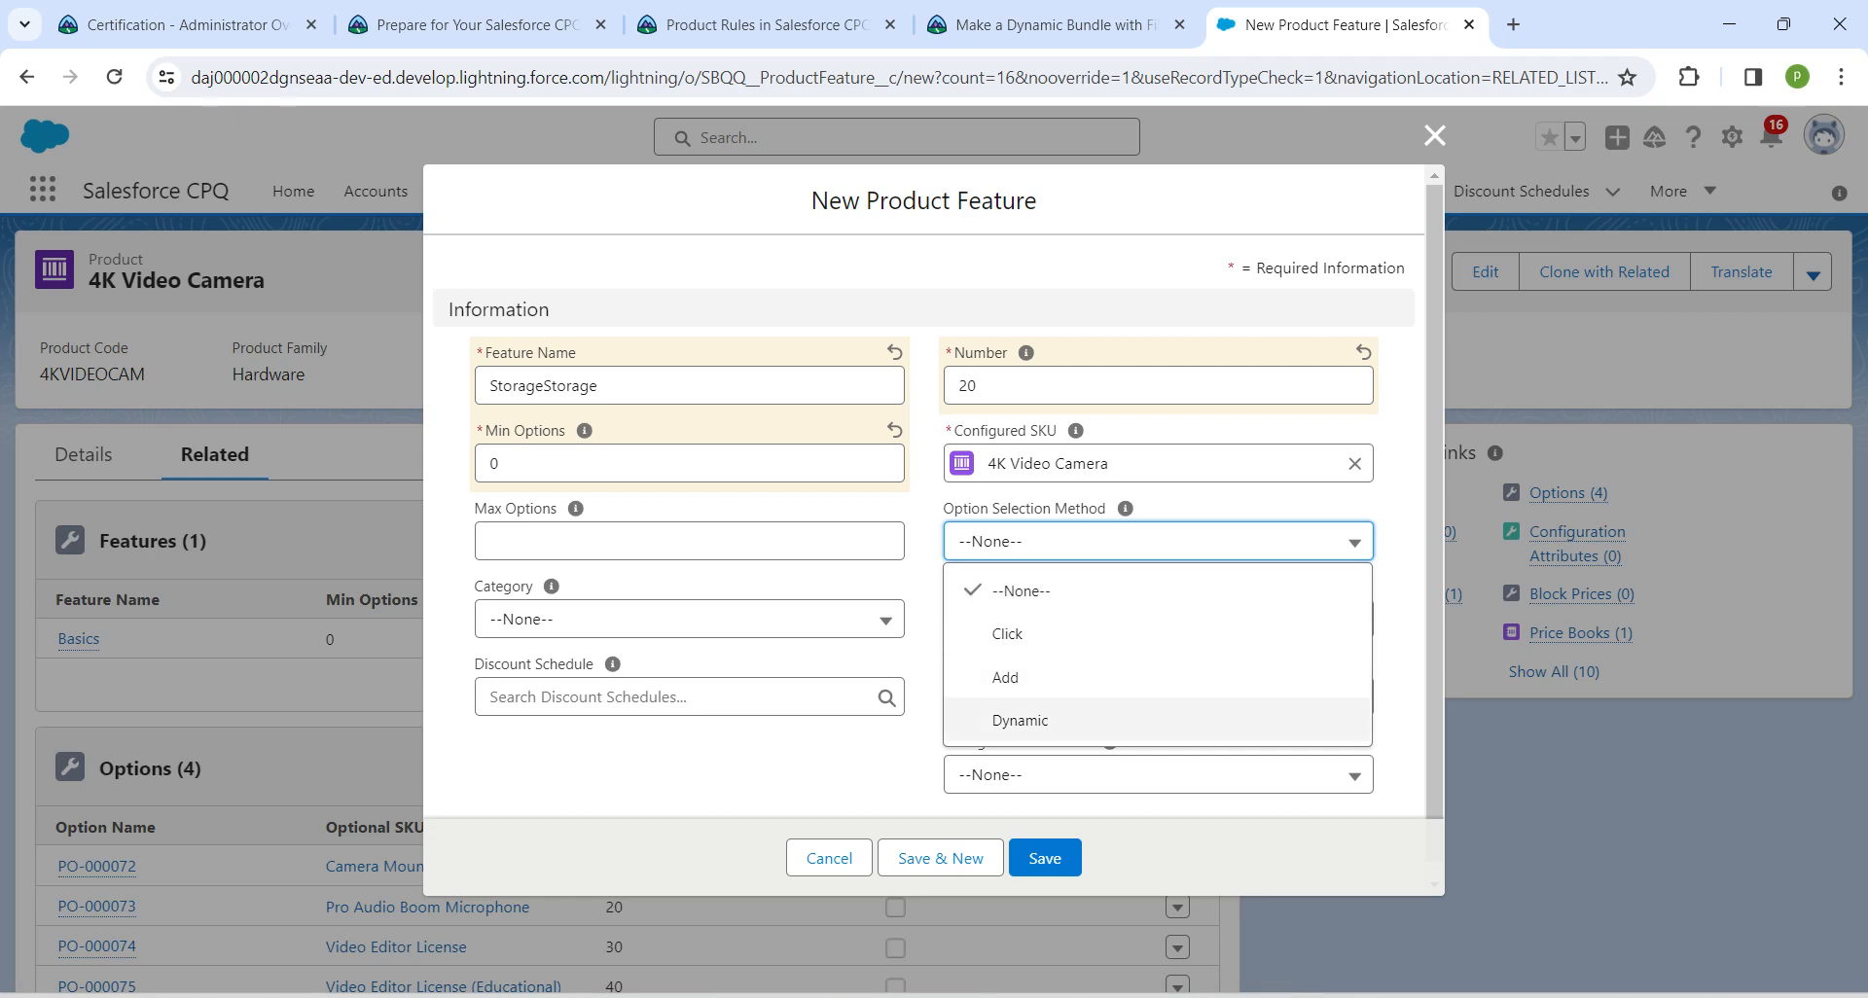
click(1020, 721)
click(825, 768)
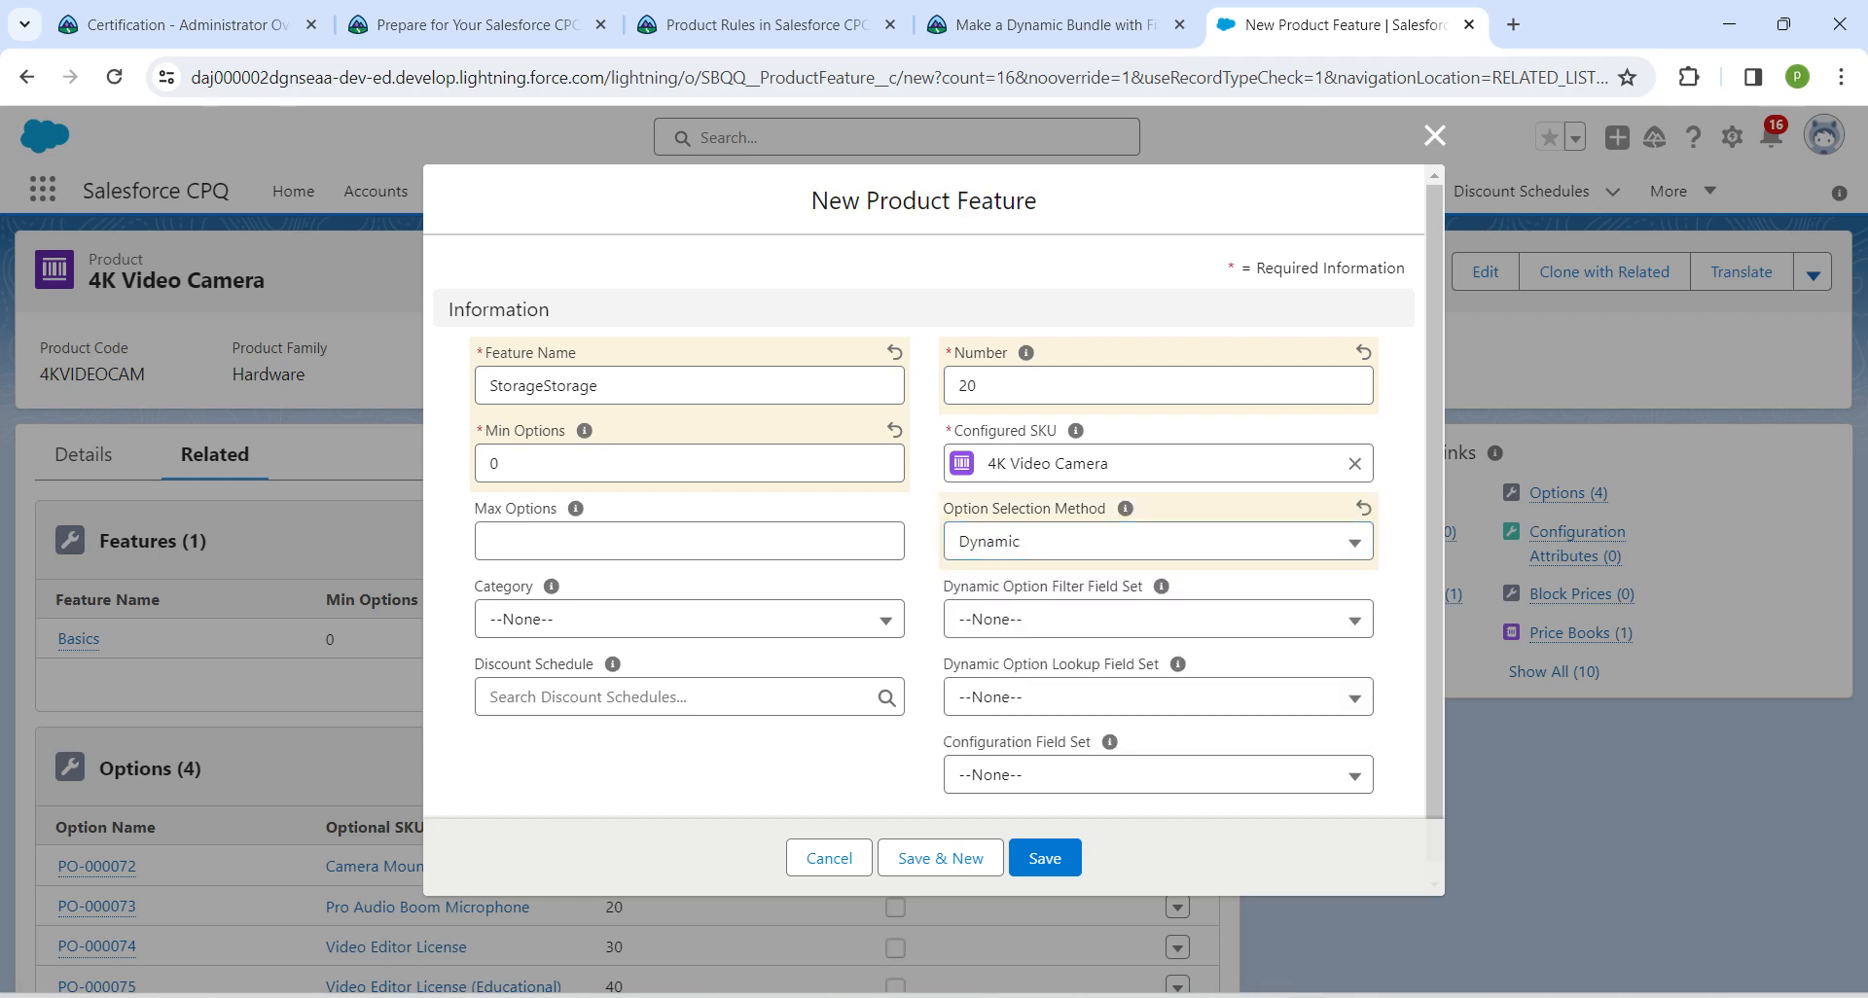
click(1045, 858)
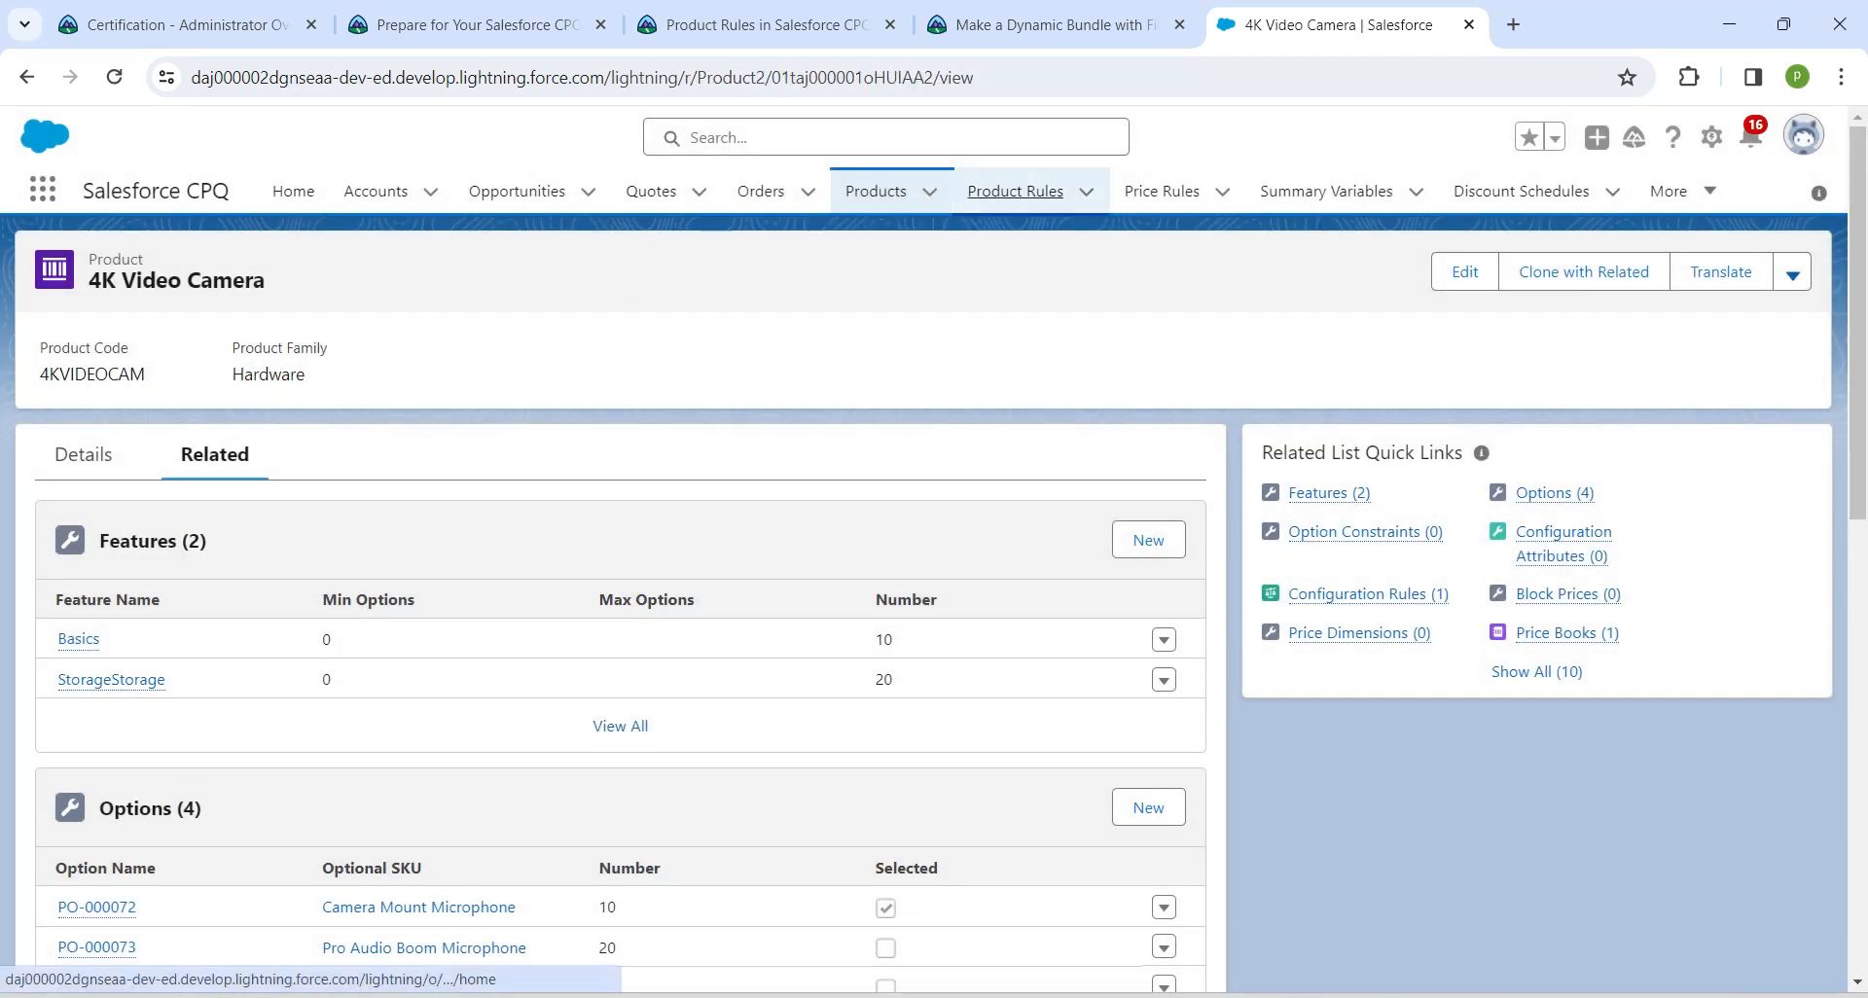
Start a new product rule and name it "SD card filter", copying the name from the Trailhead challenge
click(1015, 190)
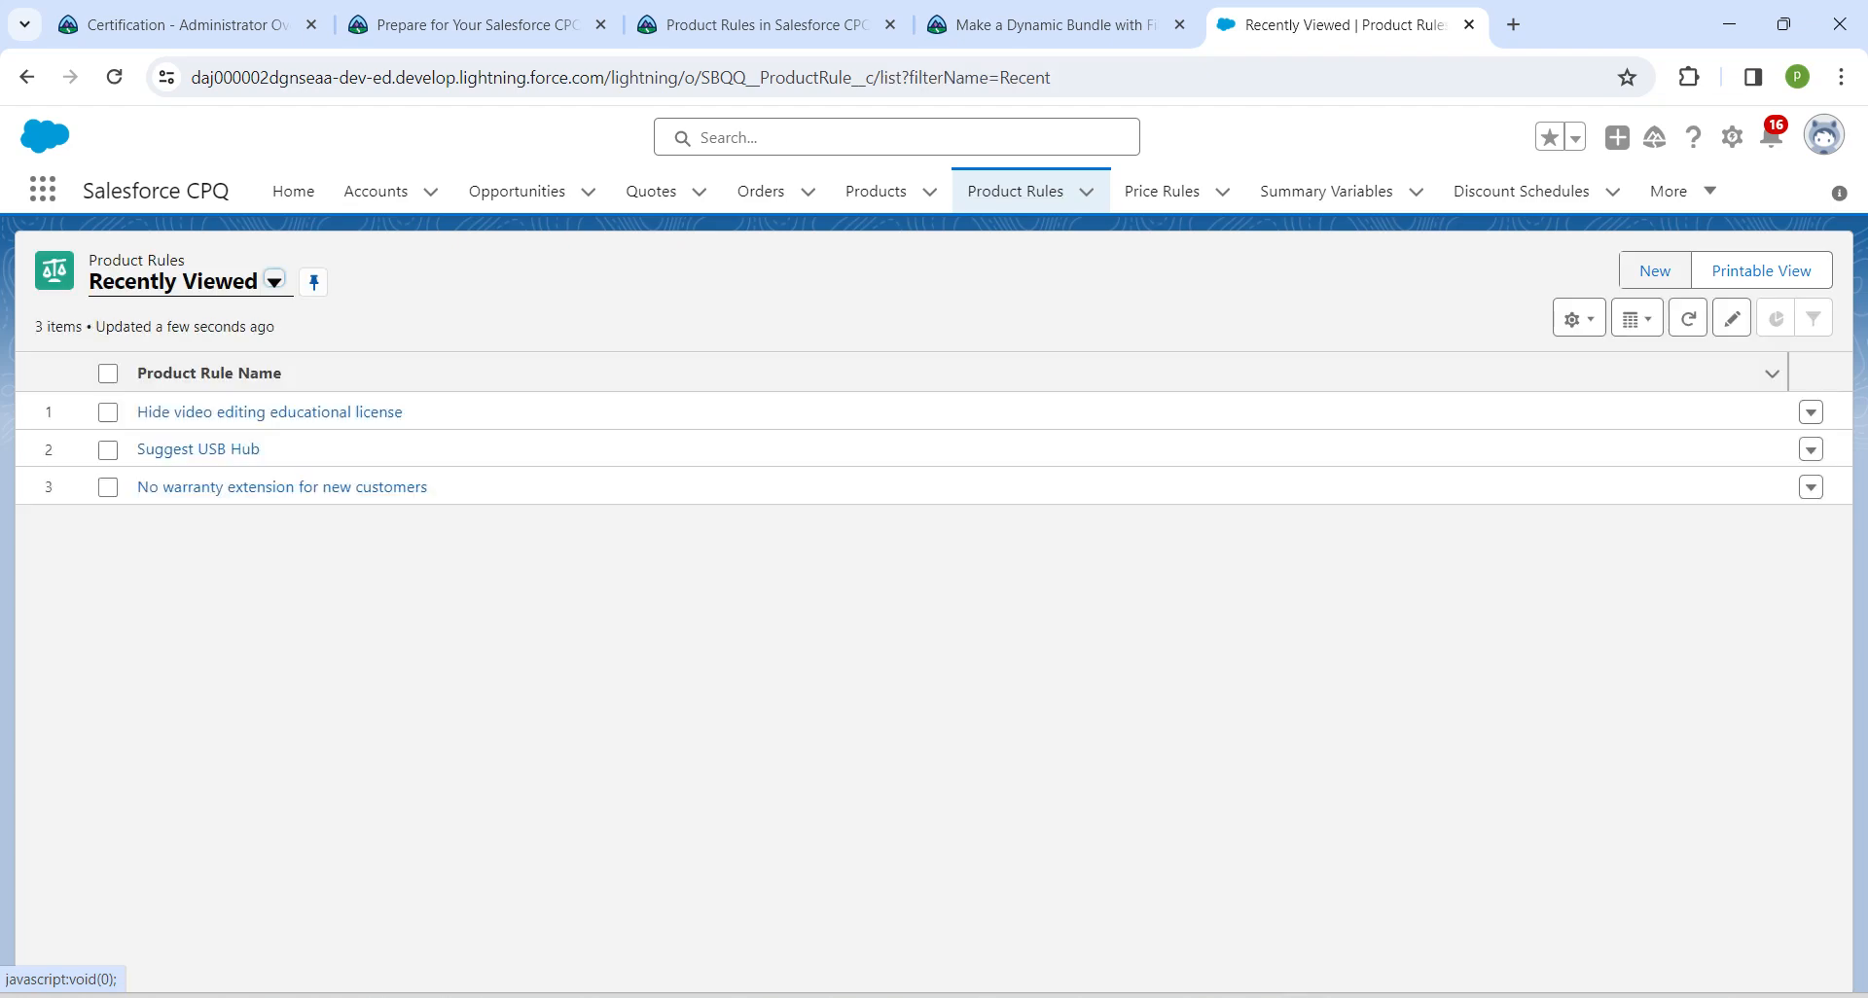
click(1654, 271)
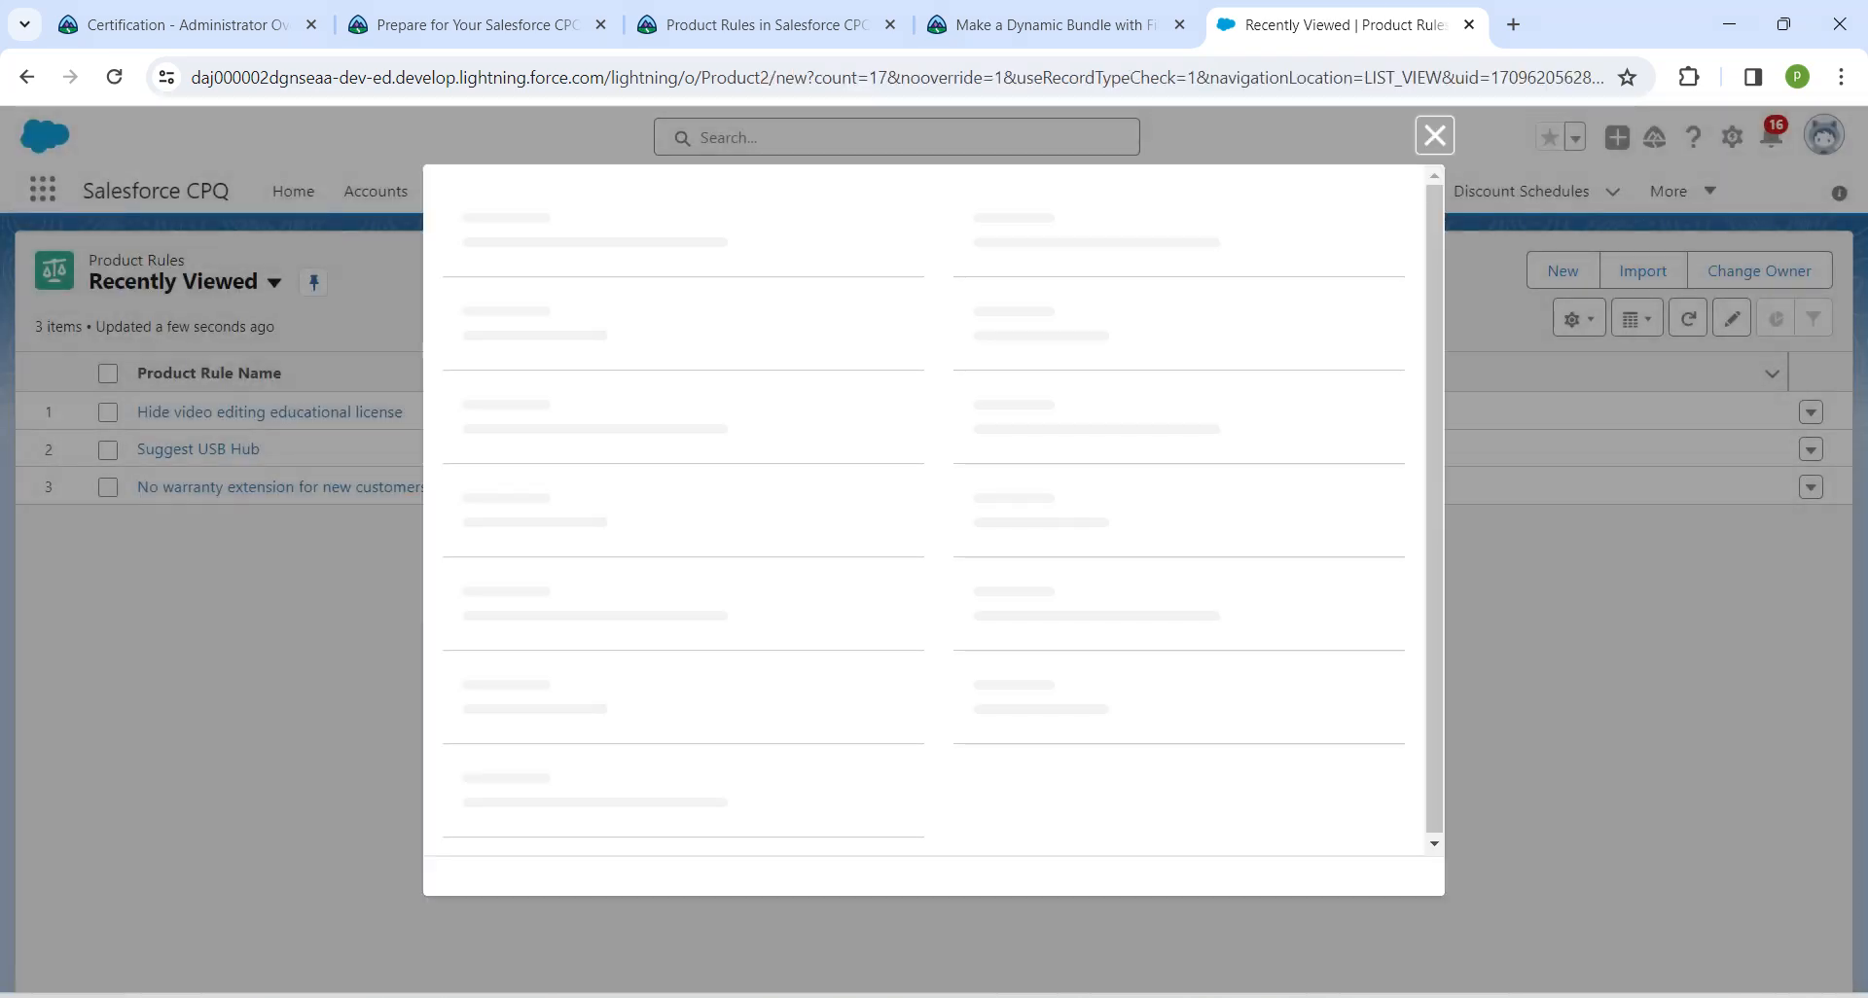
click(1050, 24)
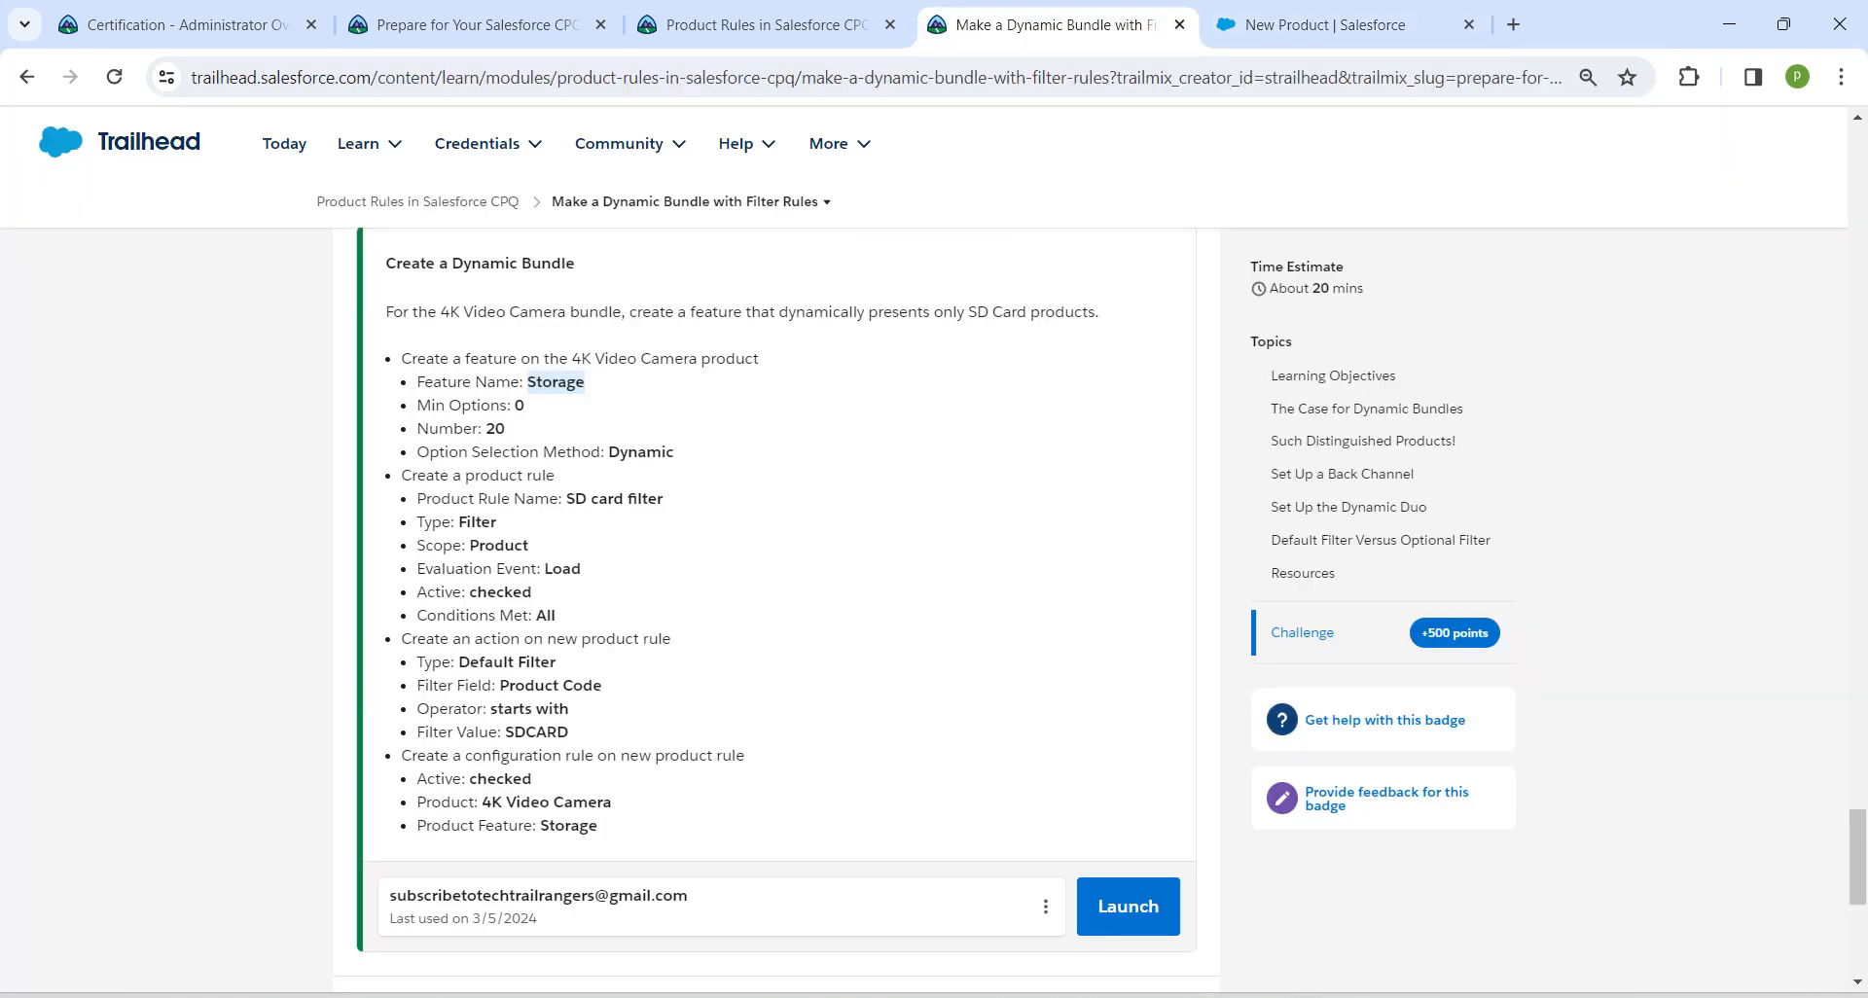
drag(567, 499, 663, 499)
key(ctrl+c)
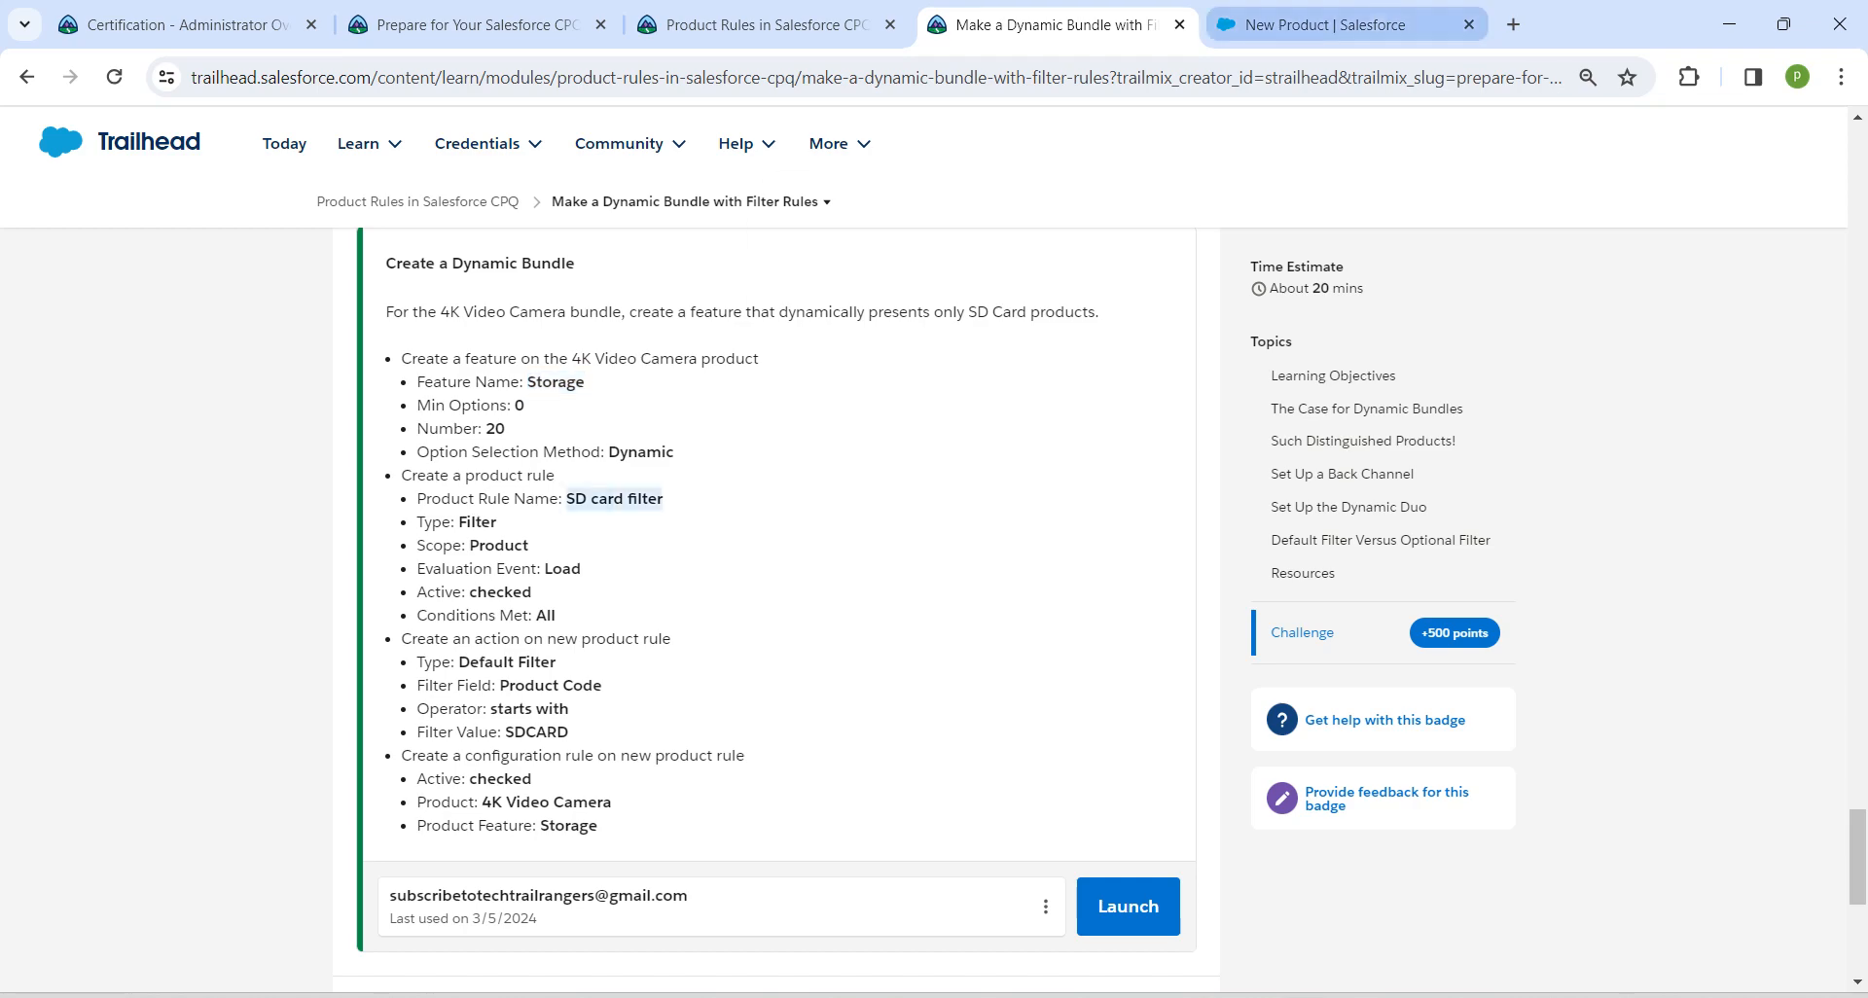
click(1323, 24)
key(ctrl+v)
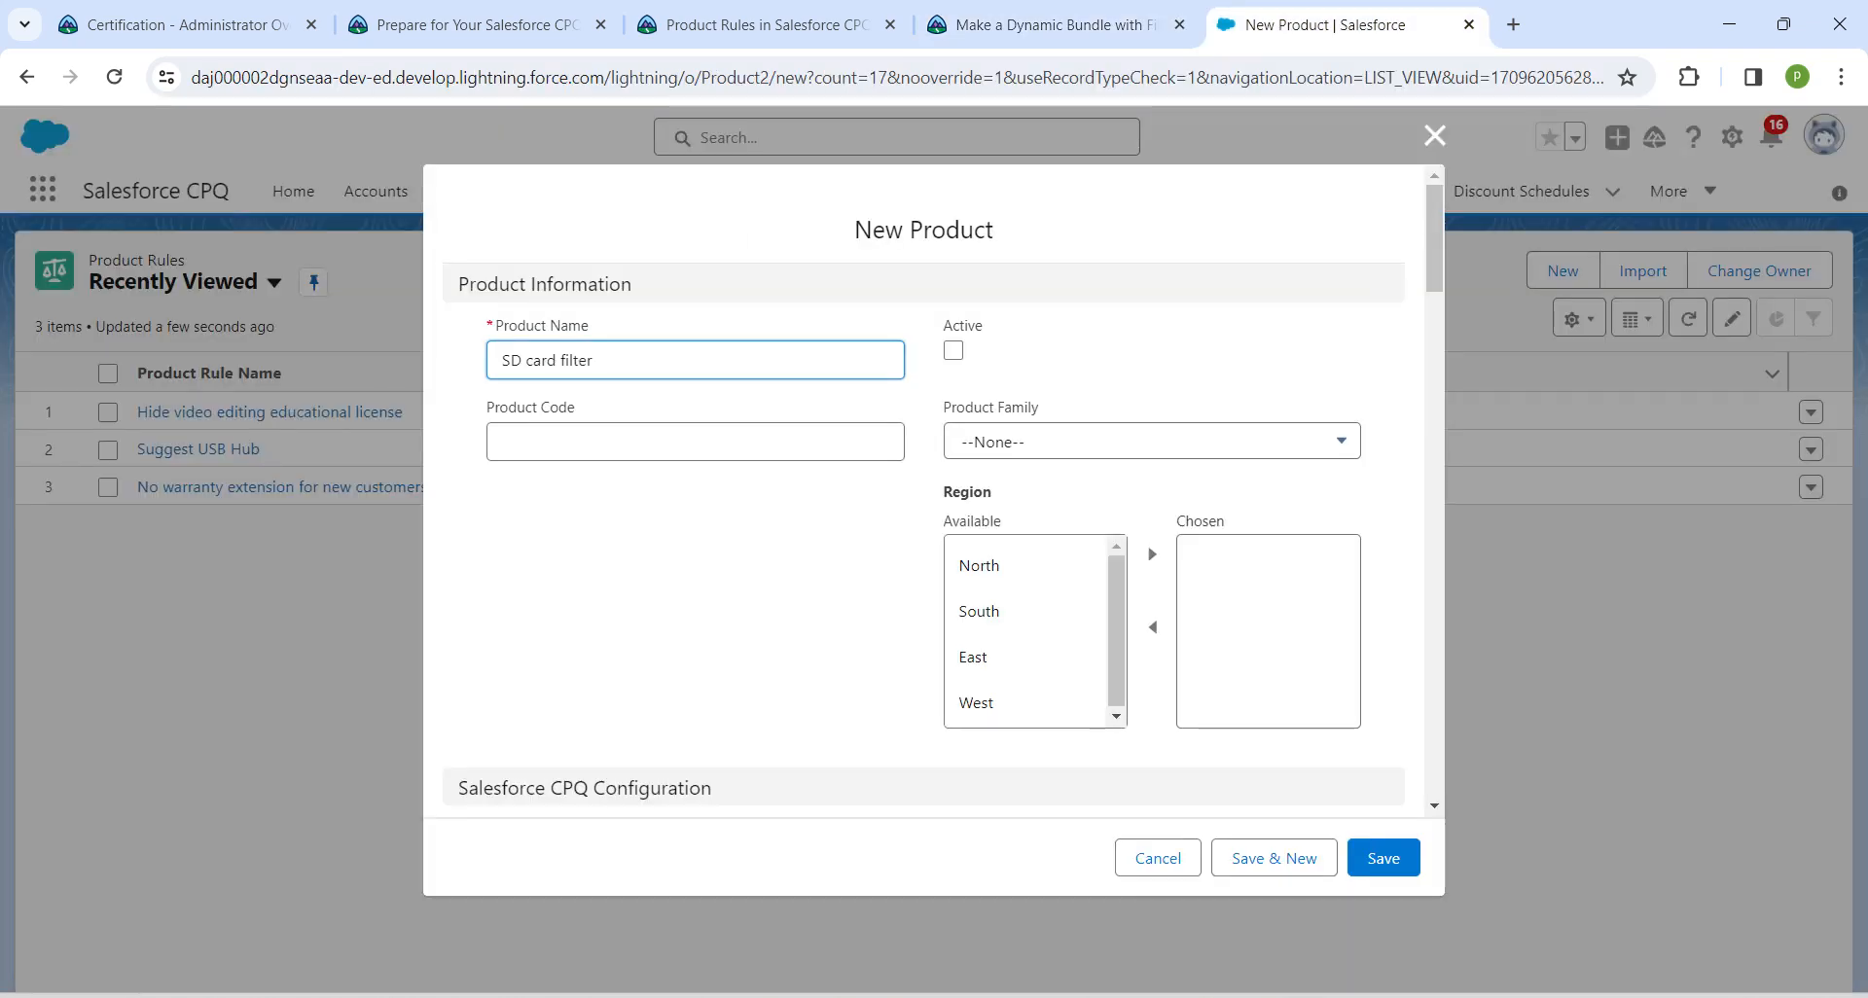
click(1148, 442)
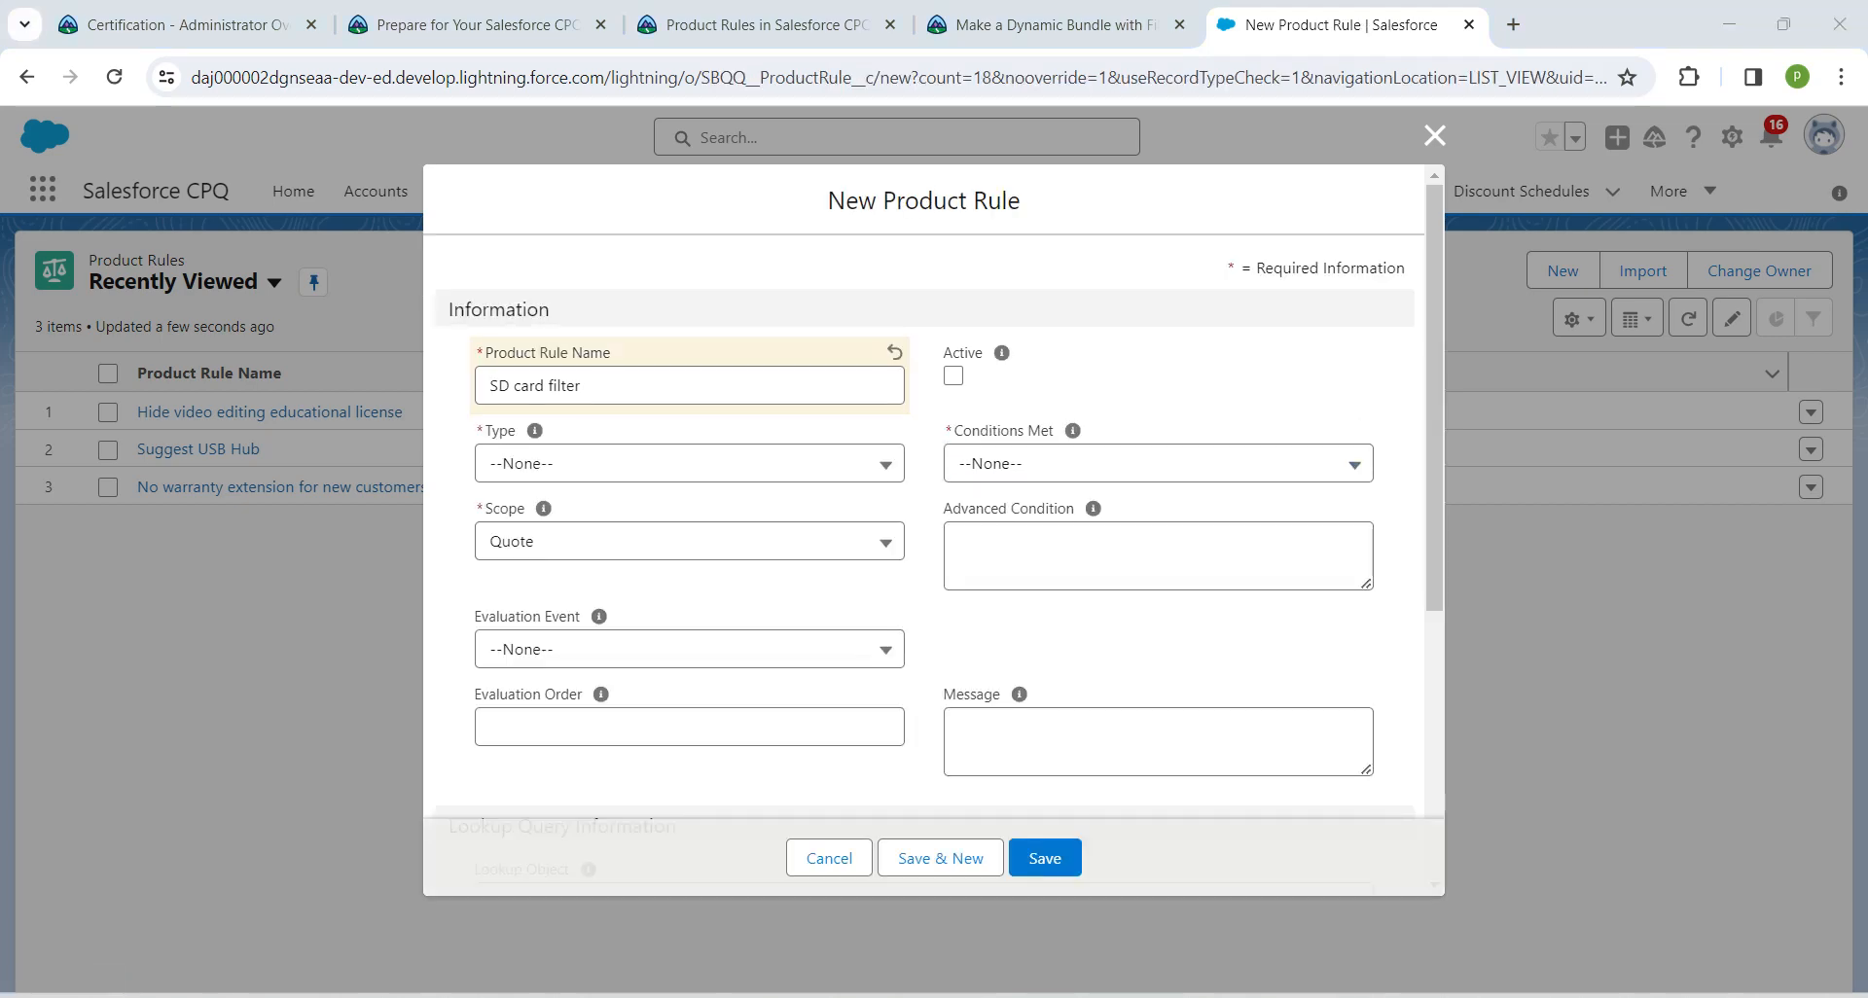
Set the new product rule's Type to Filter and its Scope to Product
click(689, 464)
key(Down)
key(Down)
key(Down)
key(Down)
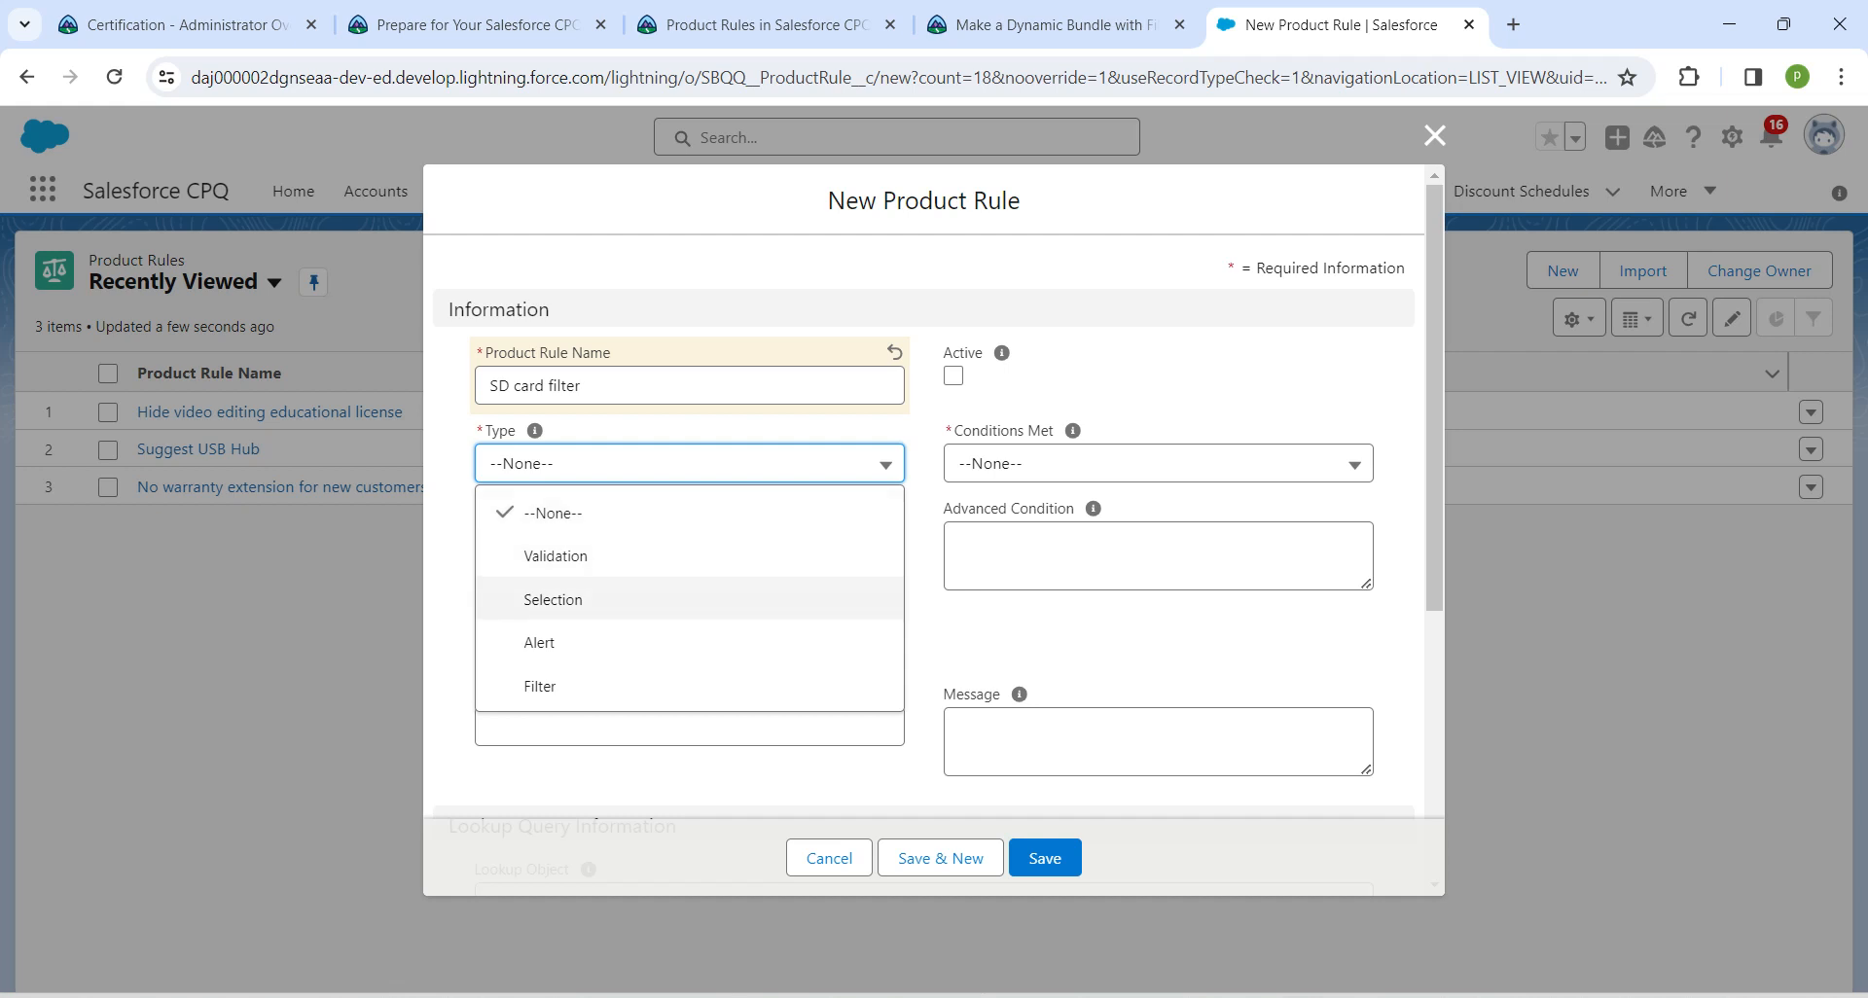
key(Return)
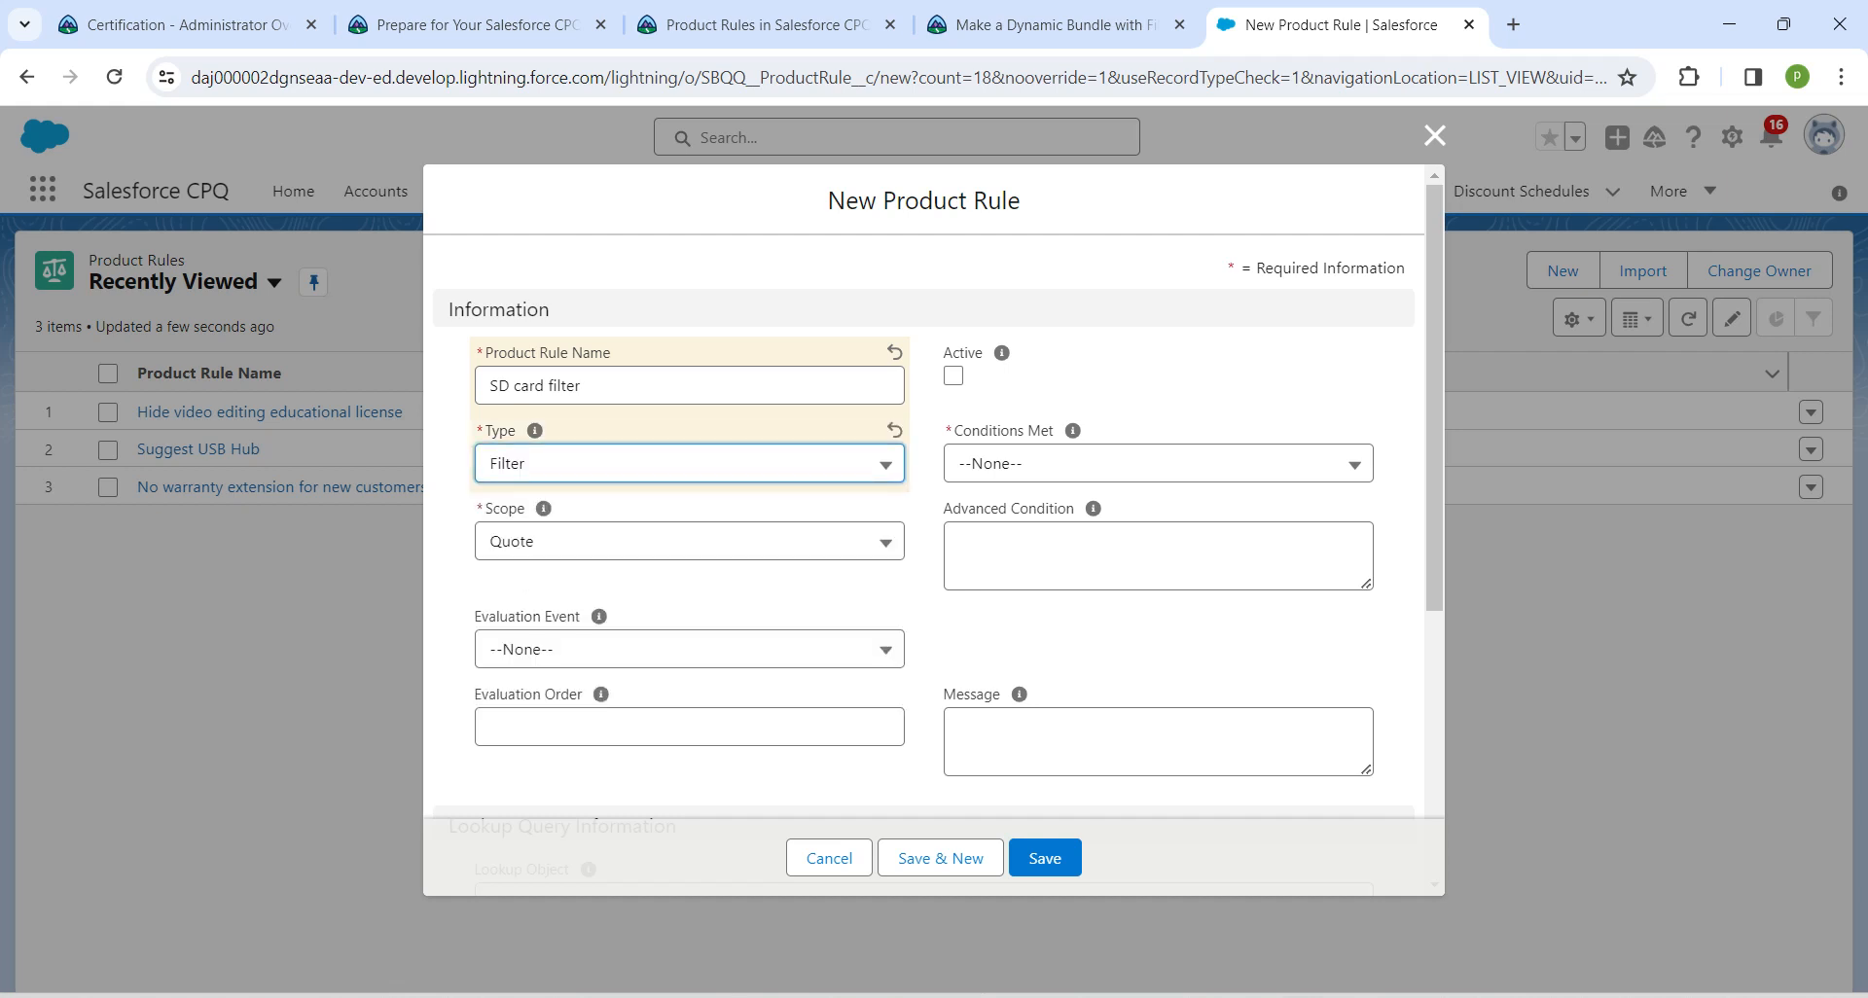
key(Tab)
key(Down)
key(Down)
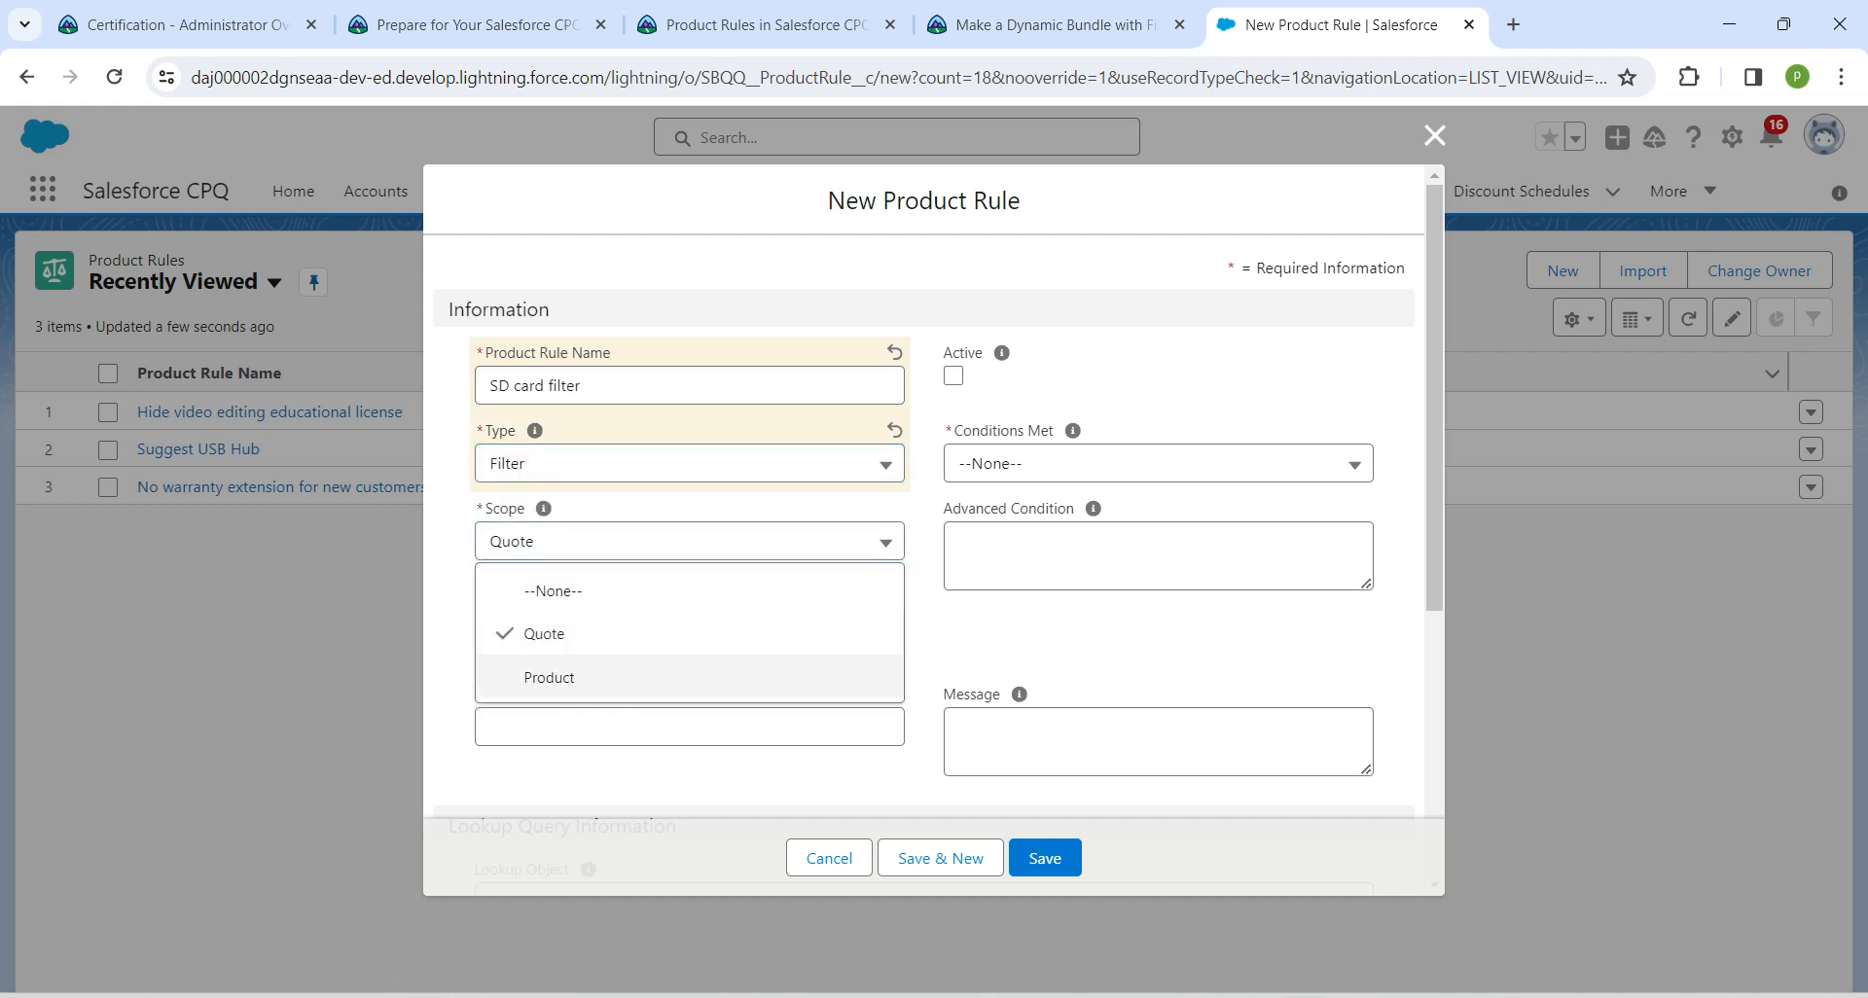
click(601, 689)
Make the product rule active with Conditions Met set to All and Evaluation Event set to Load, and save it
click(954, 377)
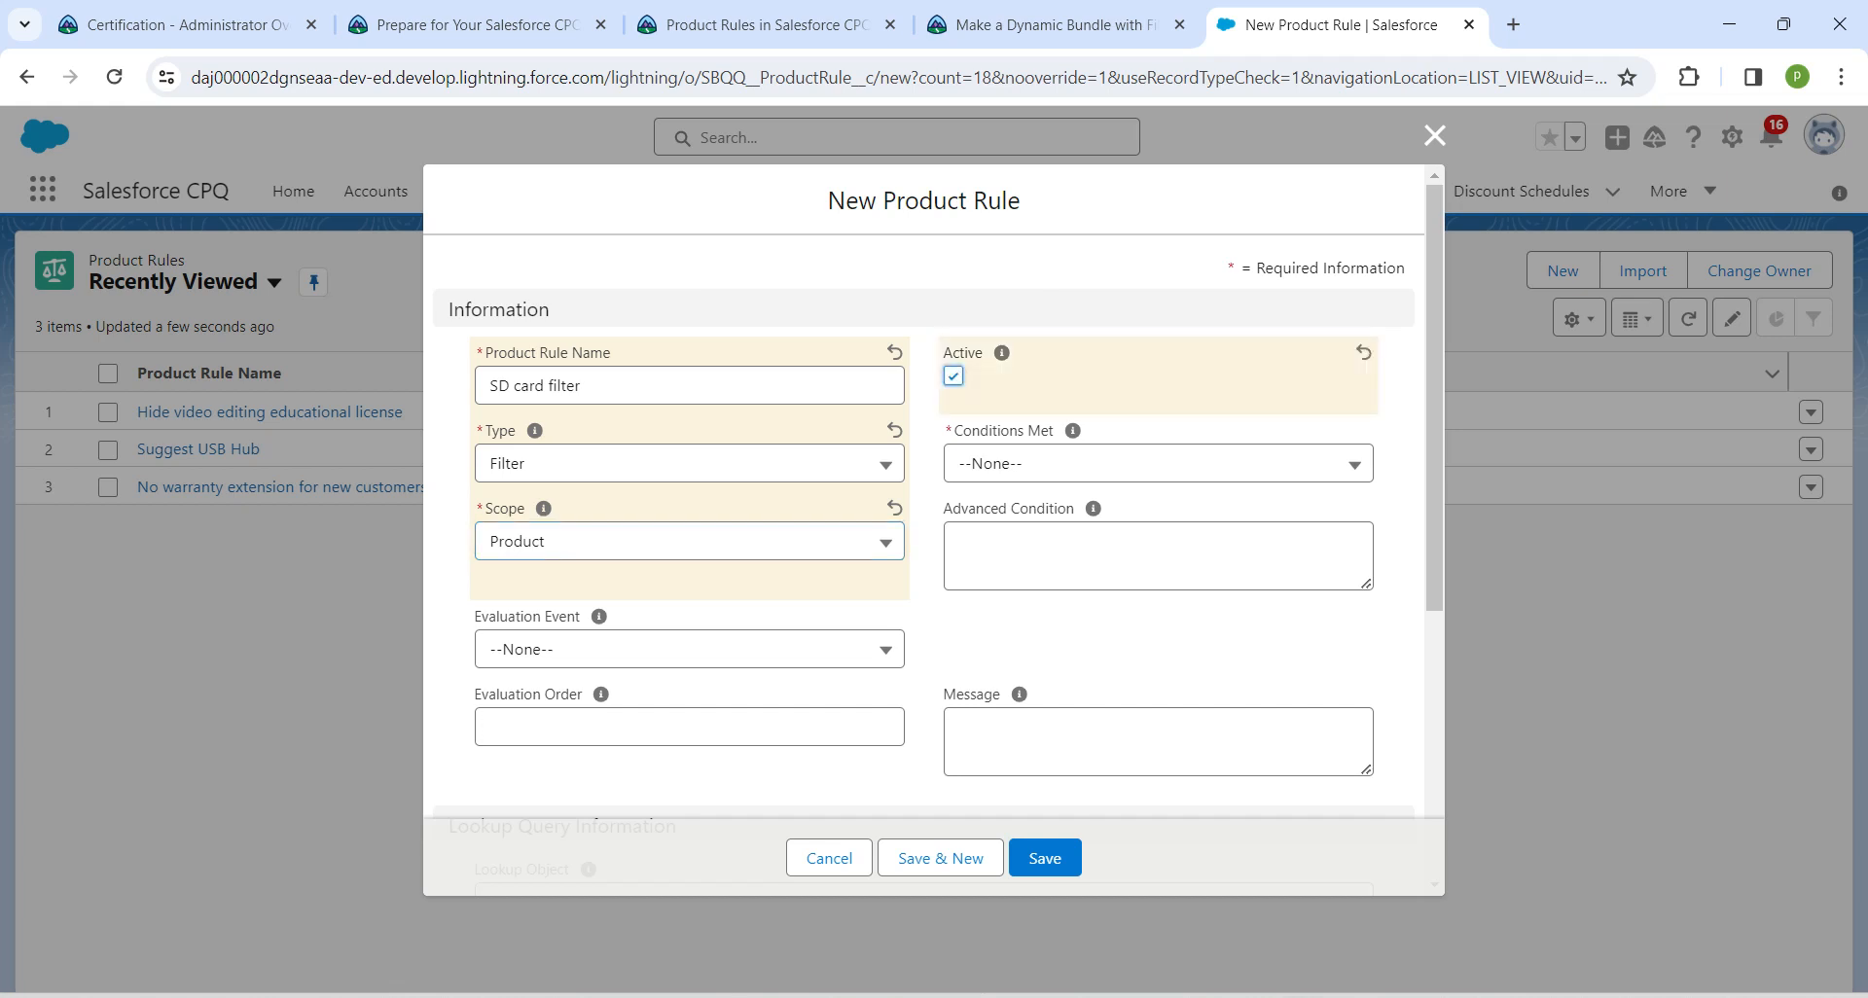
key(Tab)
key(Down)
key(Down)
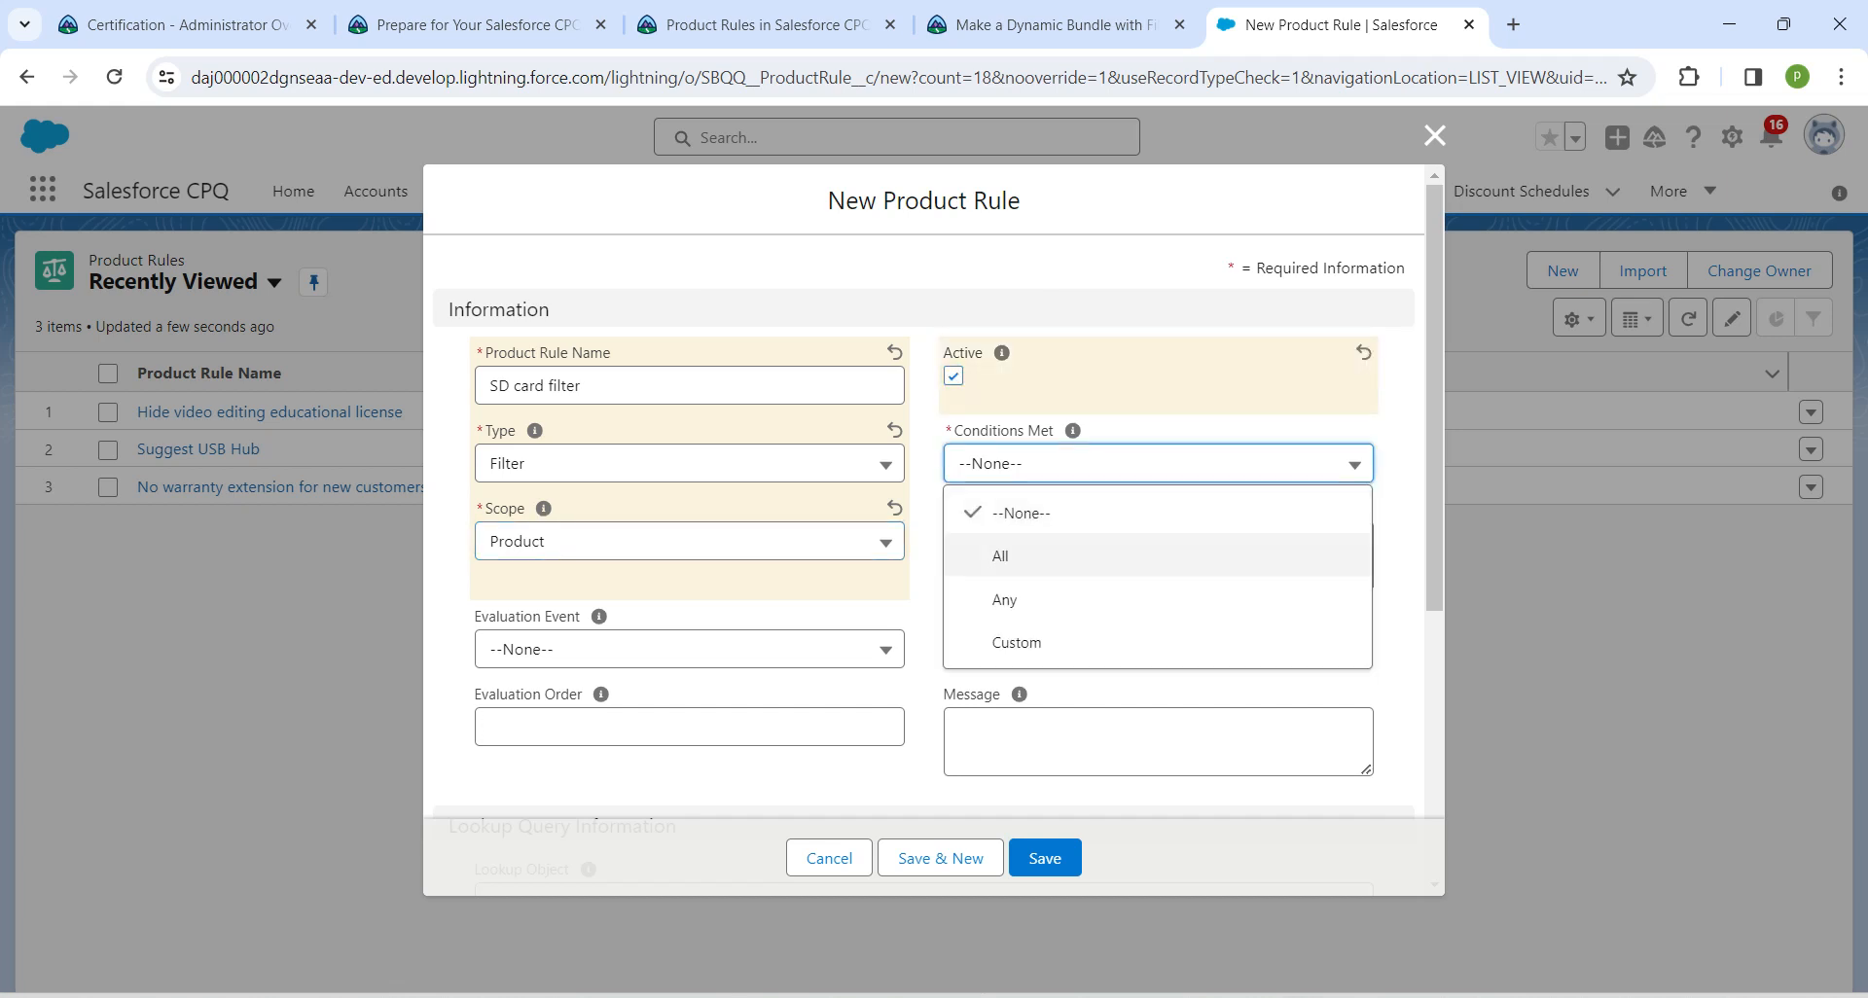
key(Return)
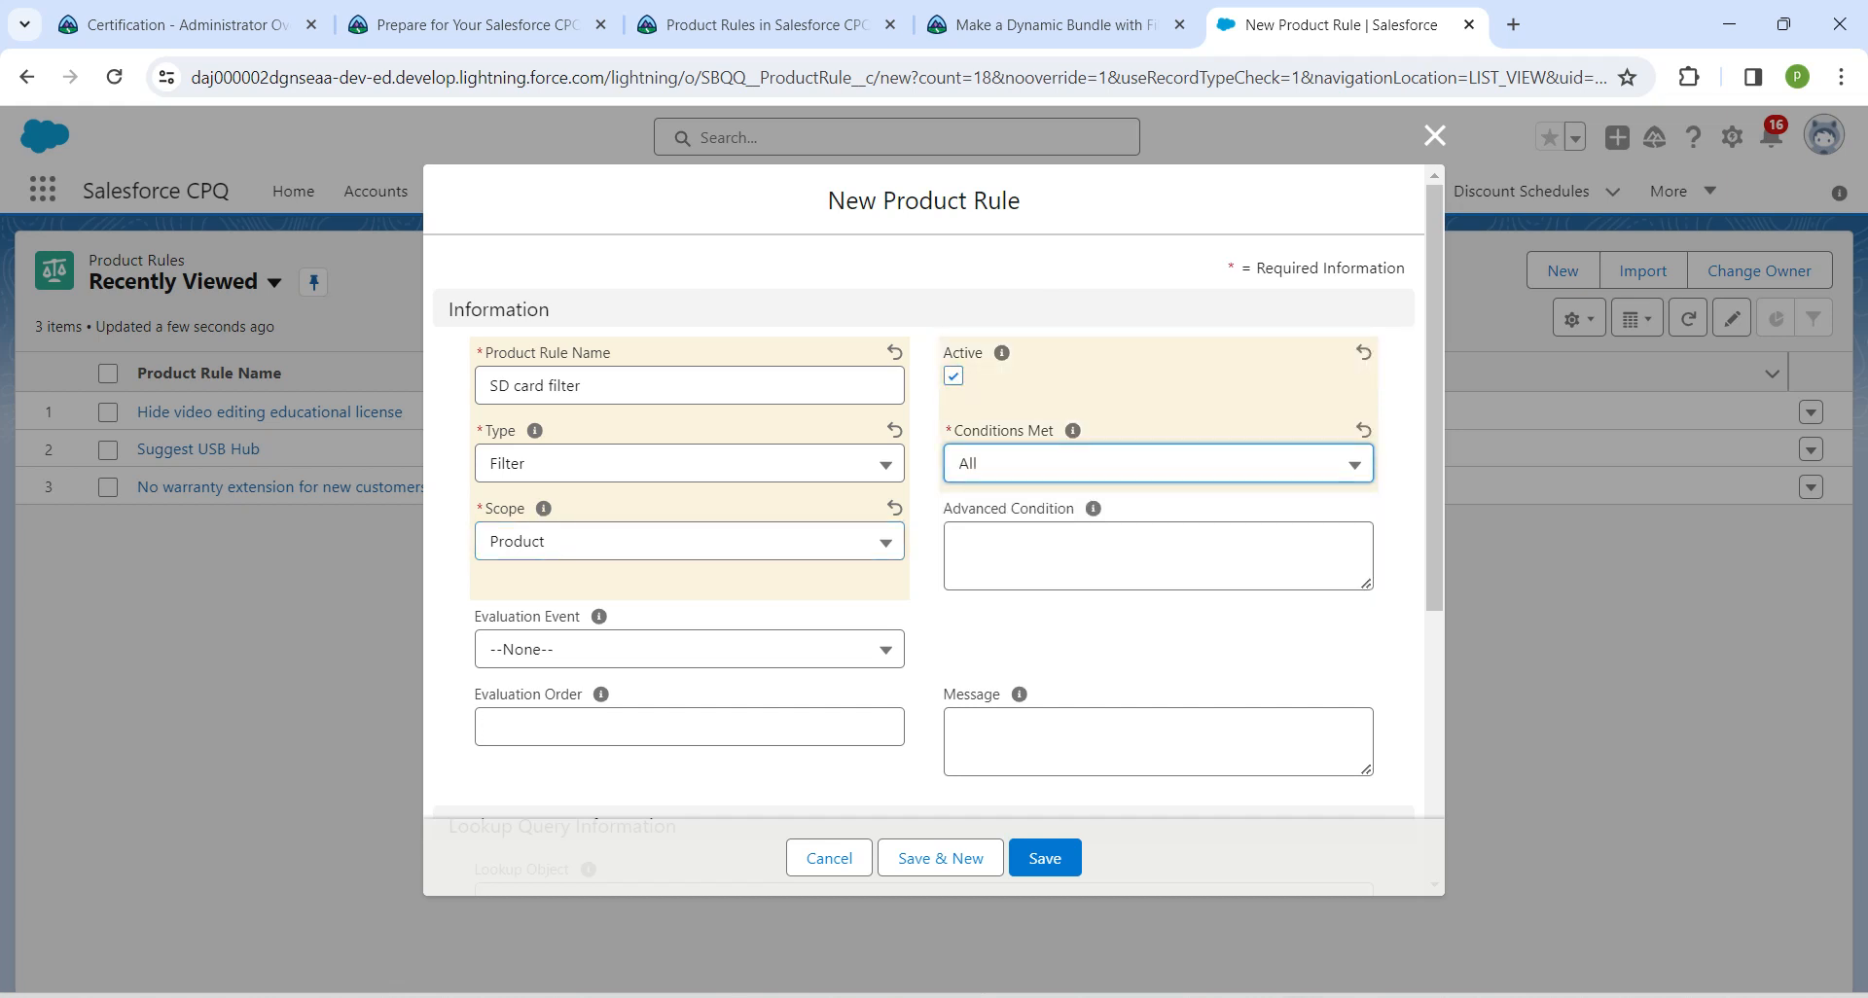
click(623, 650)
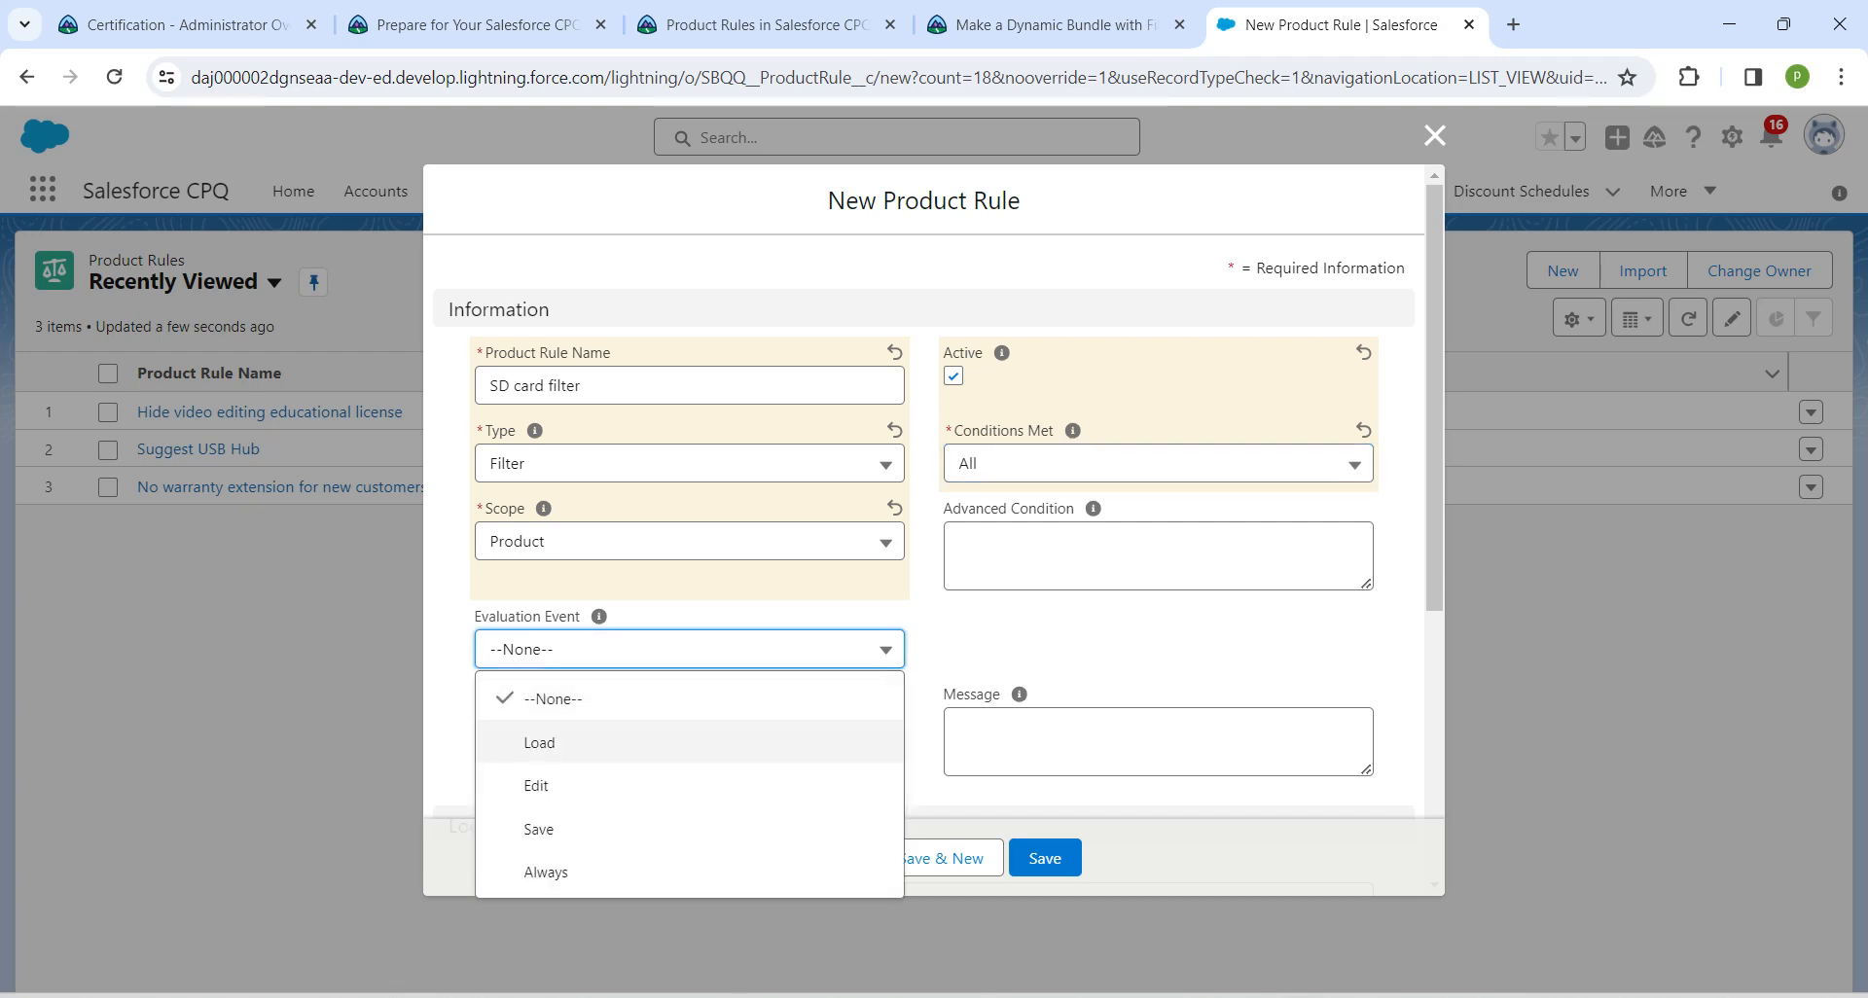
key(Return)
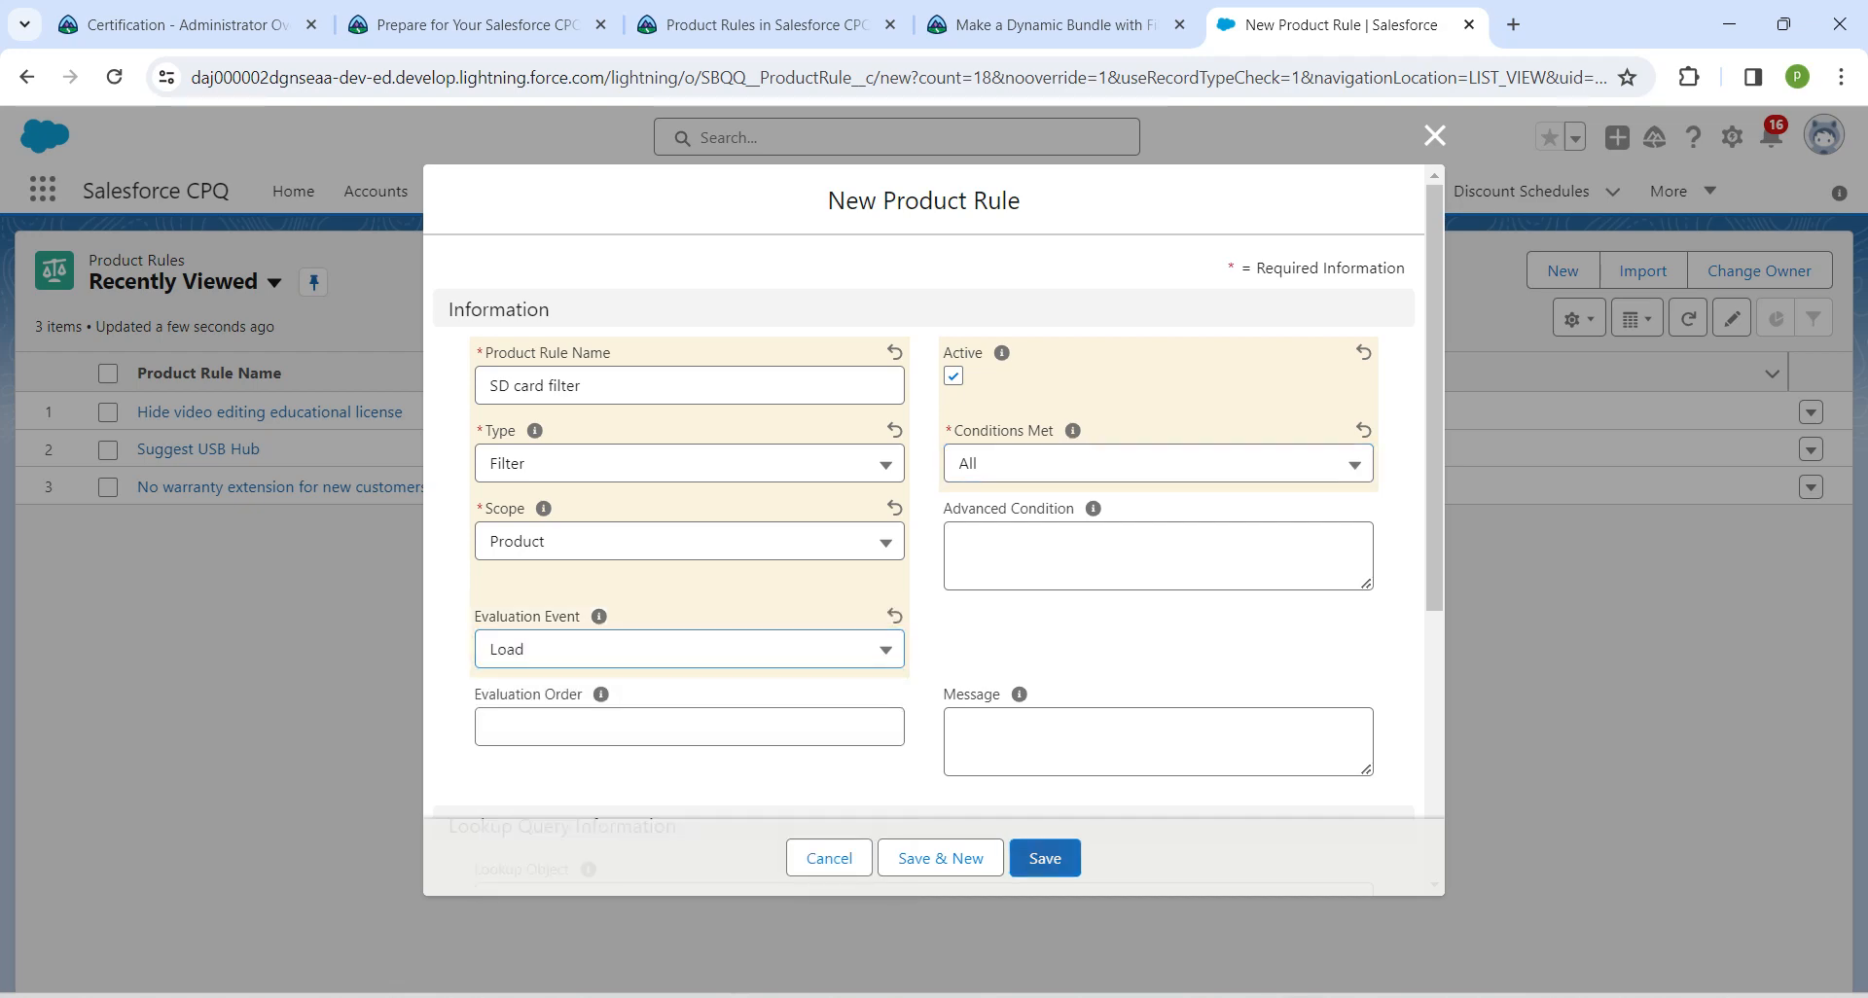
click(1045, 858)
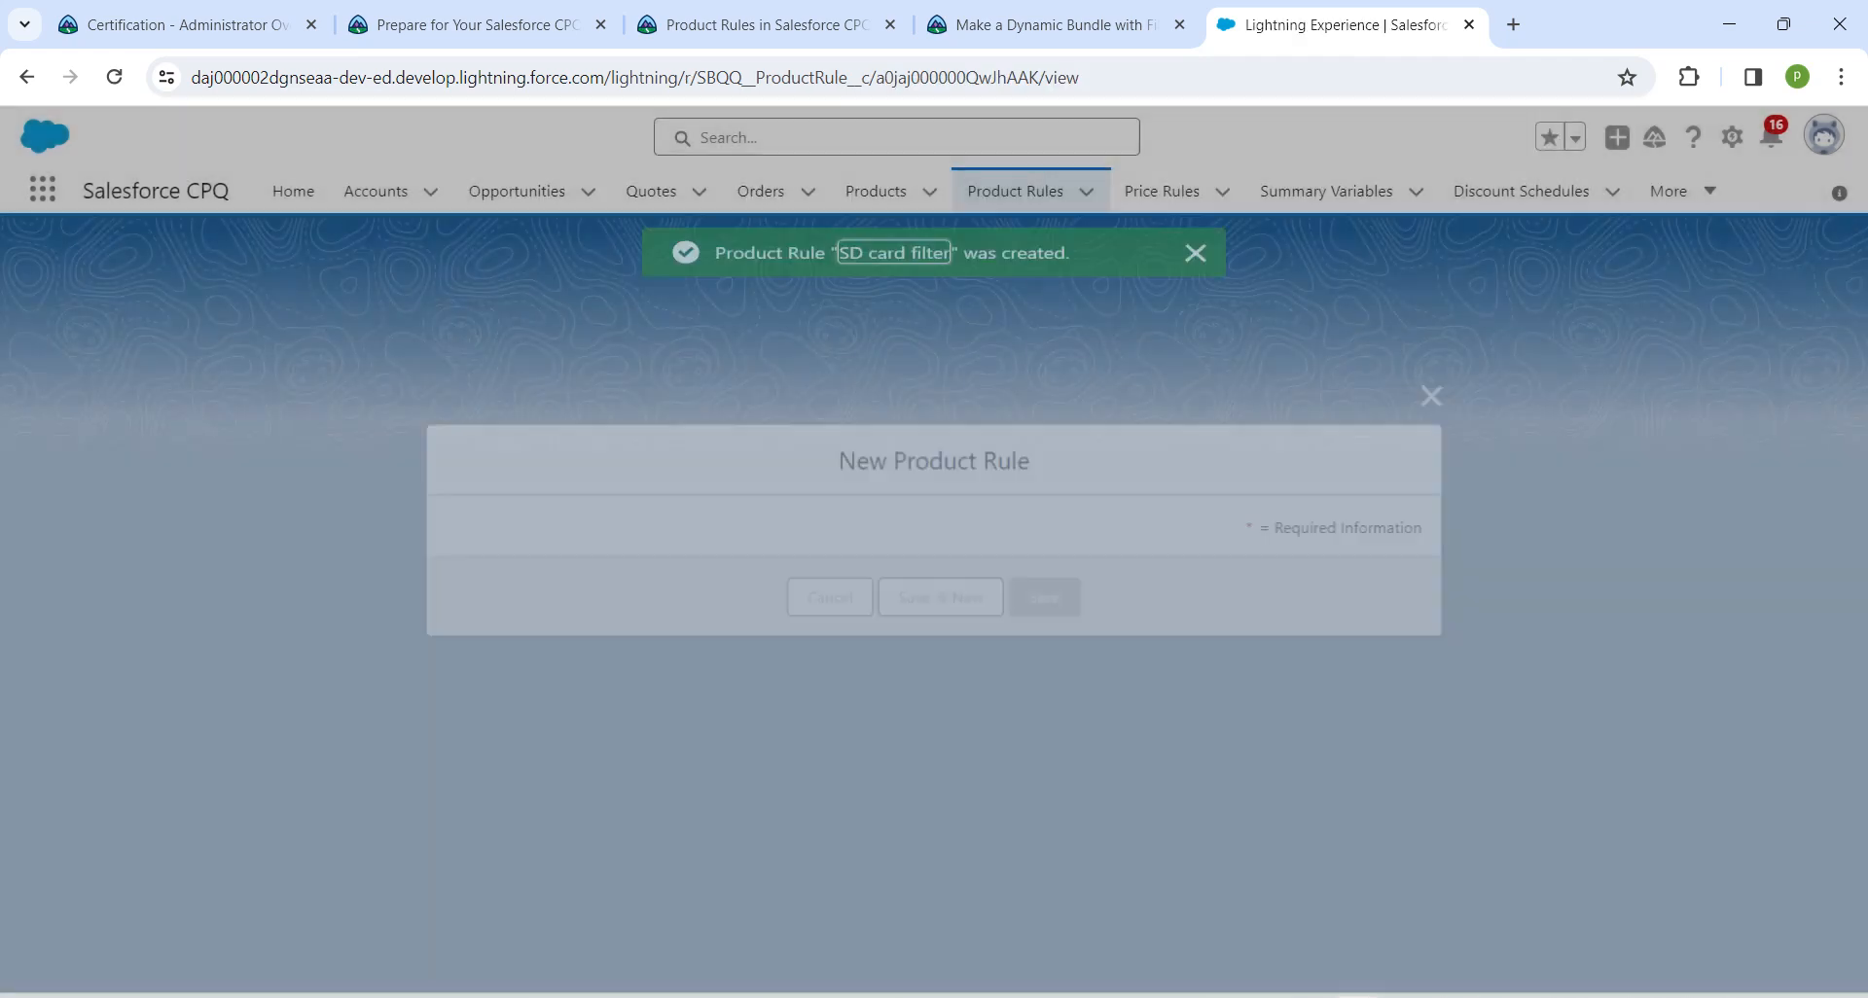
Start a new action on the SD card filter product rule and set its Type to Default Filter, as the Trailhead challenge specifies
scroll(623, 632, down, 15)
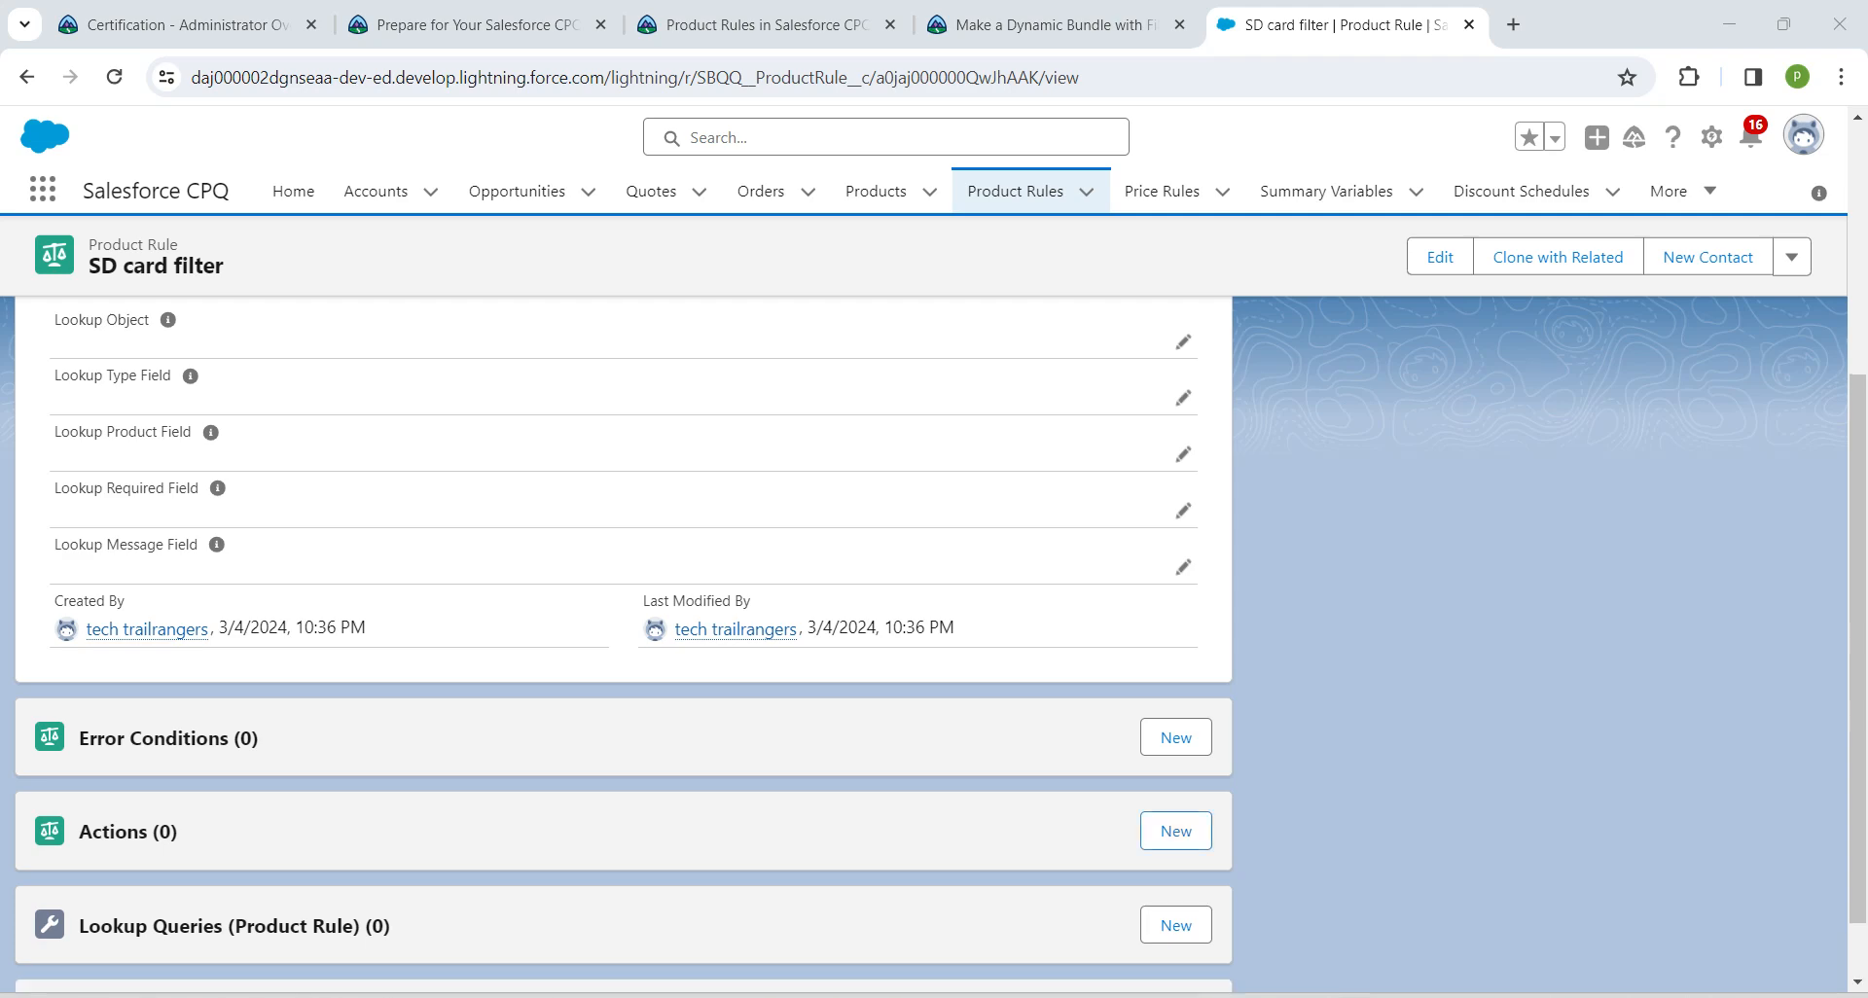
click(1175, 830)
click(1045, 24)
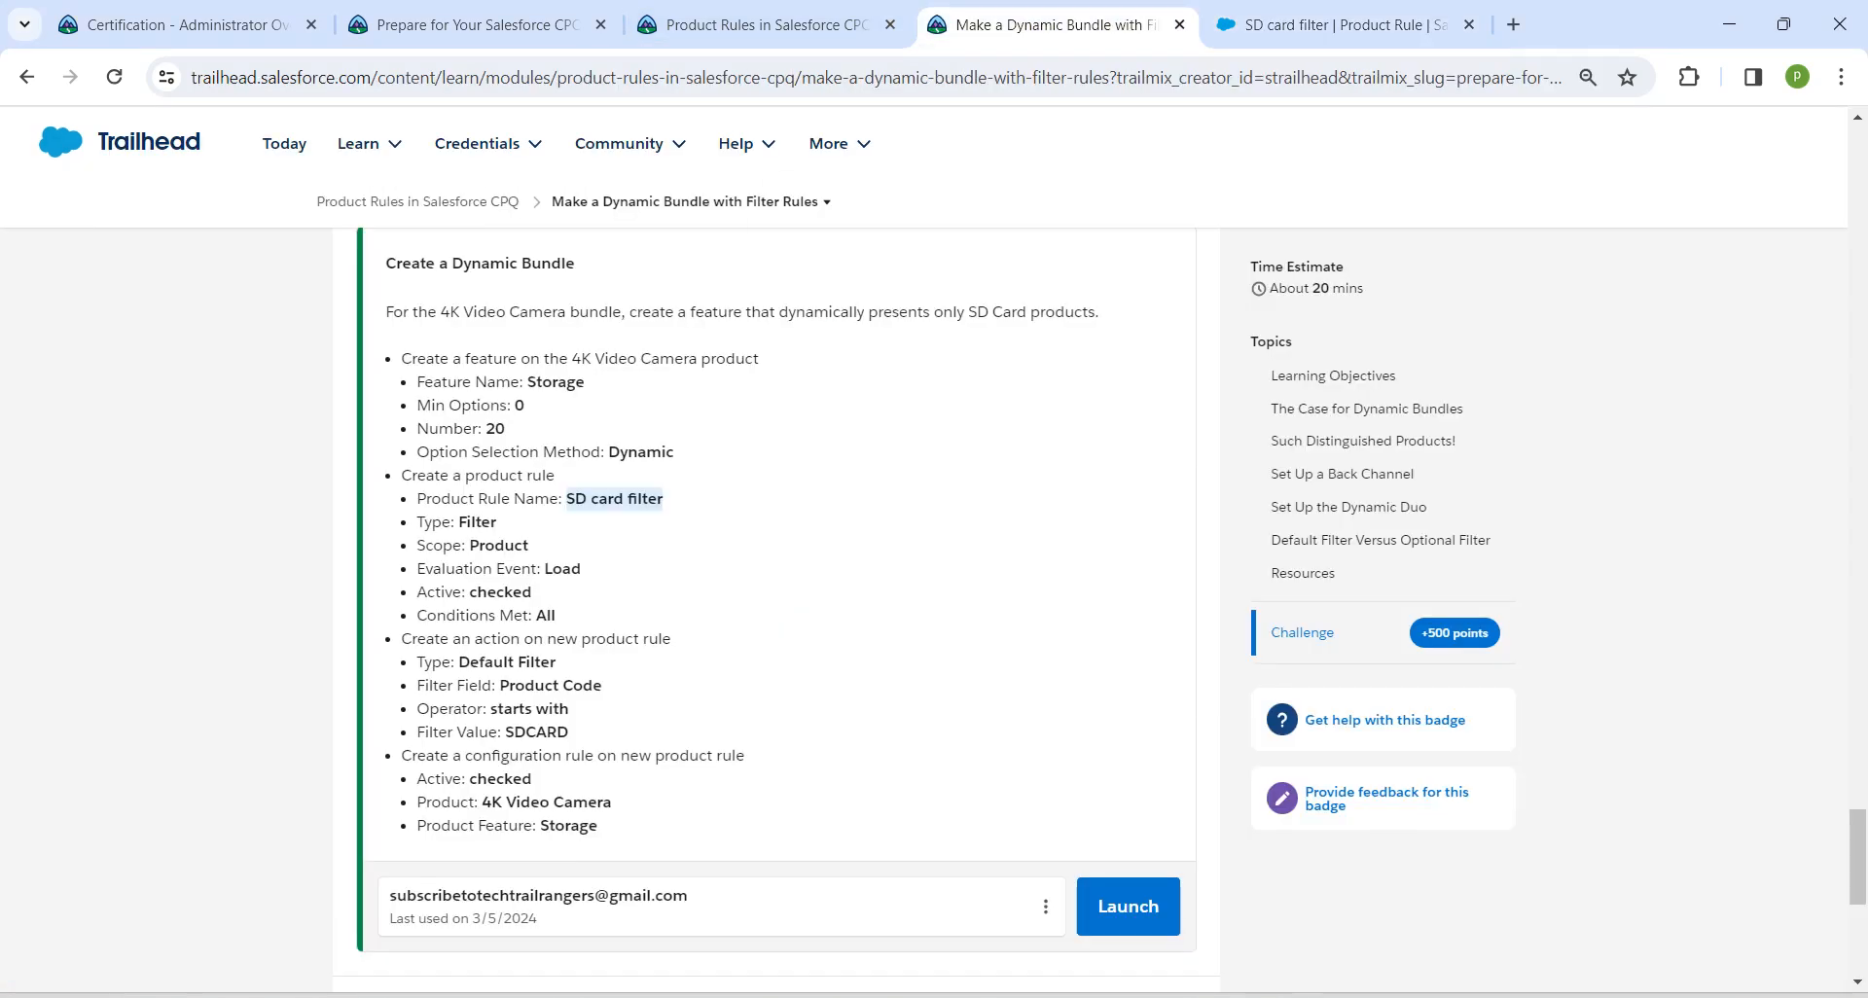
drag(454, 662, 557, 663)
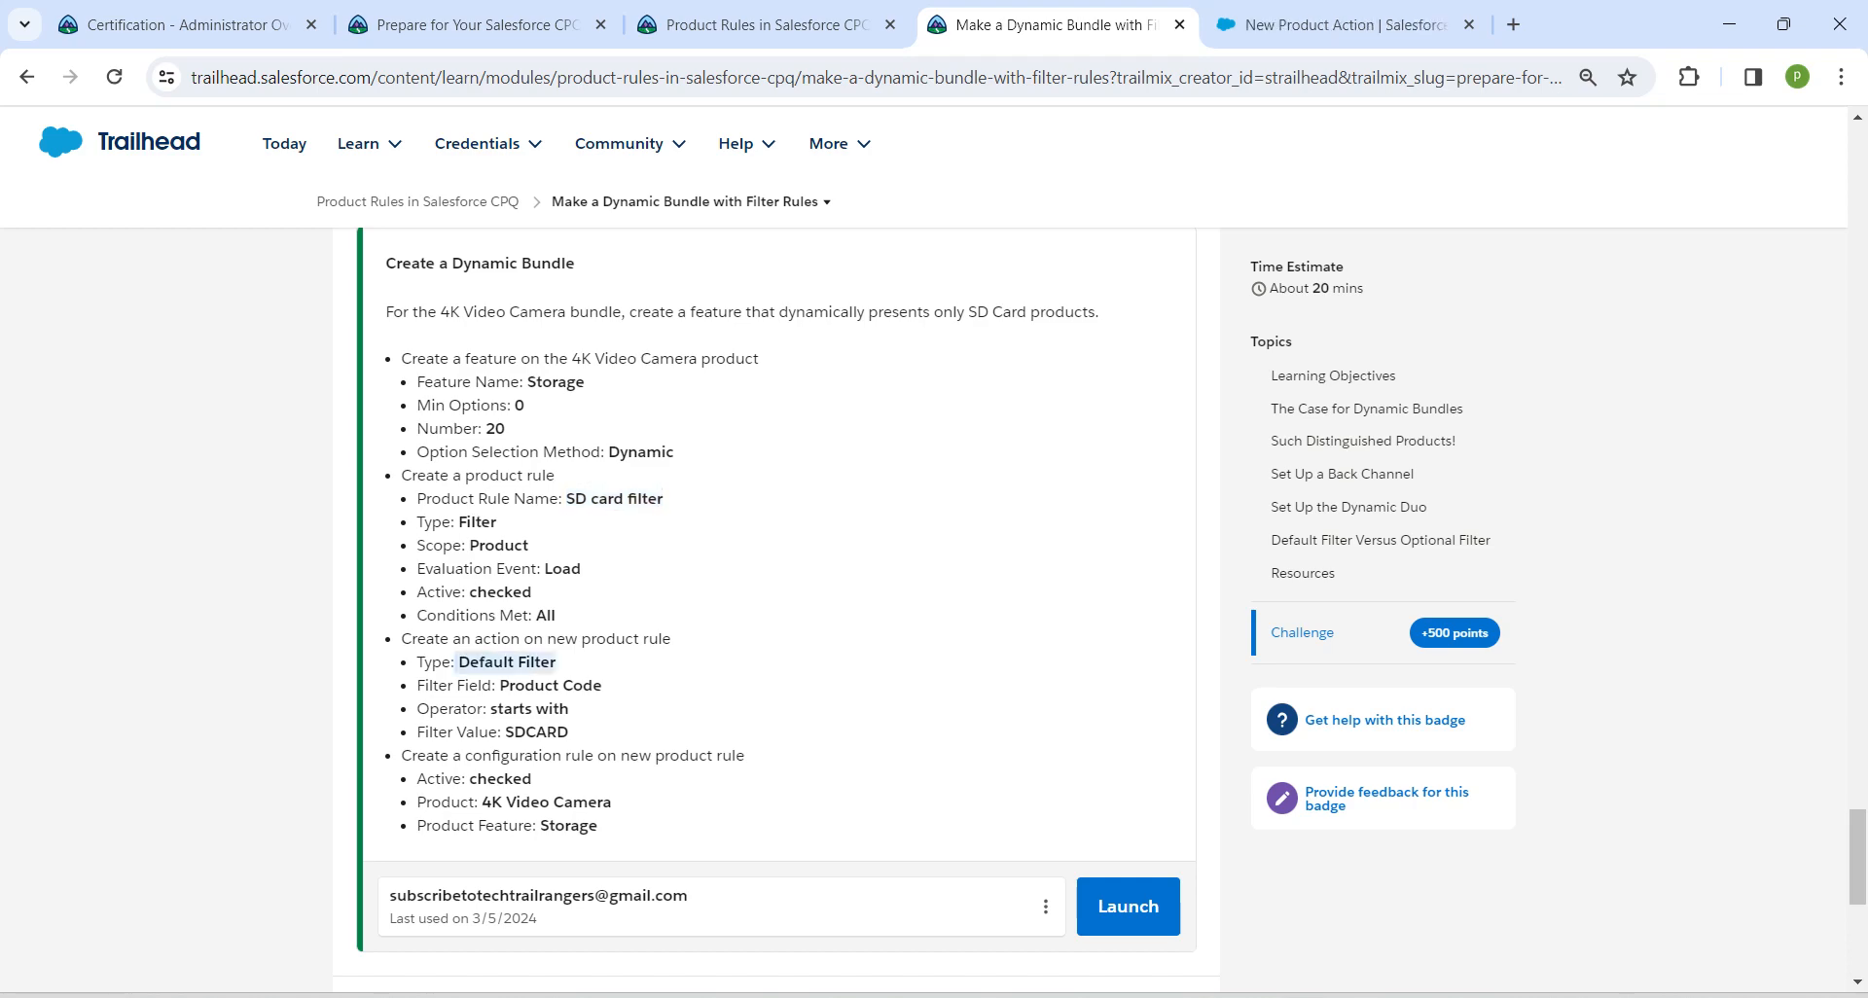
click(556, 663)
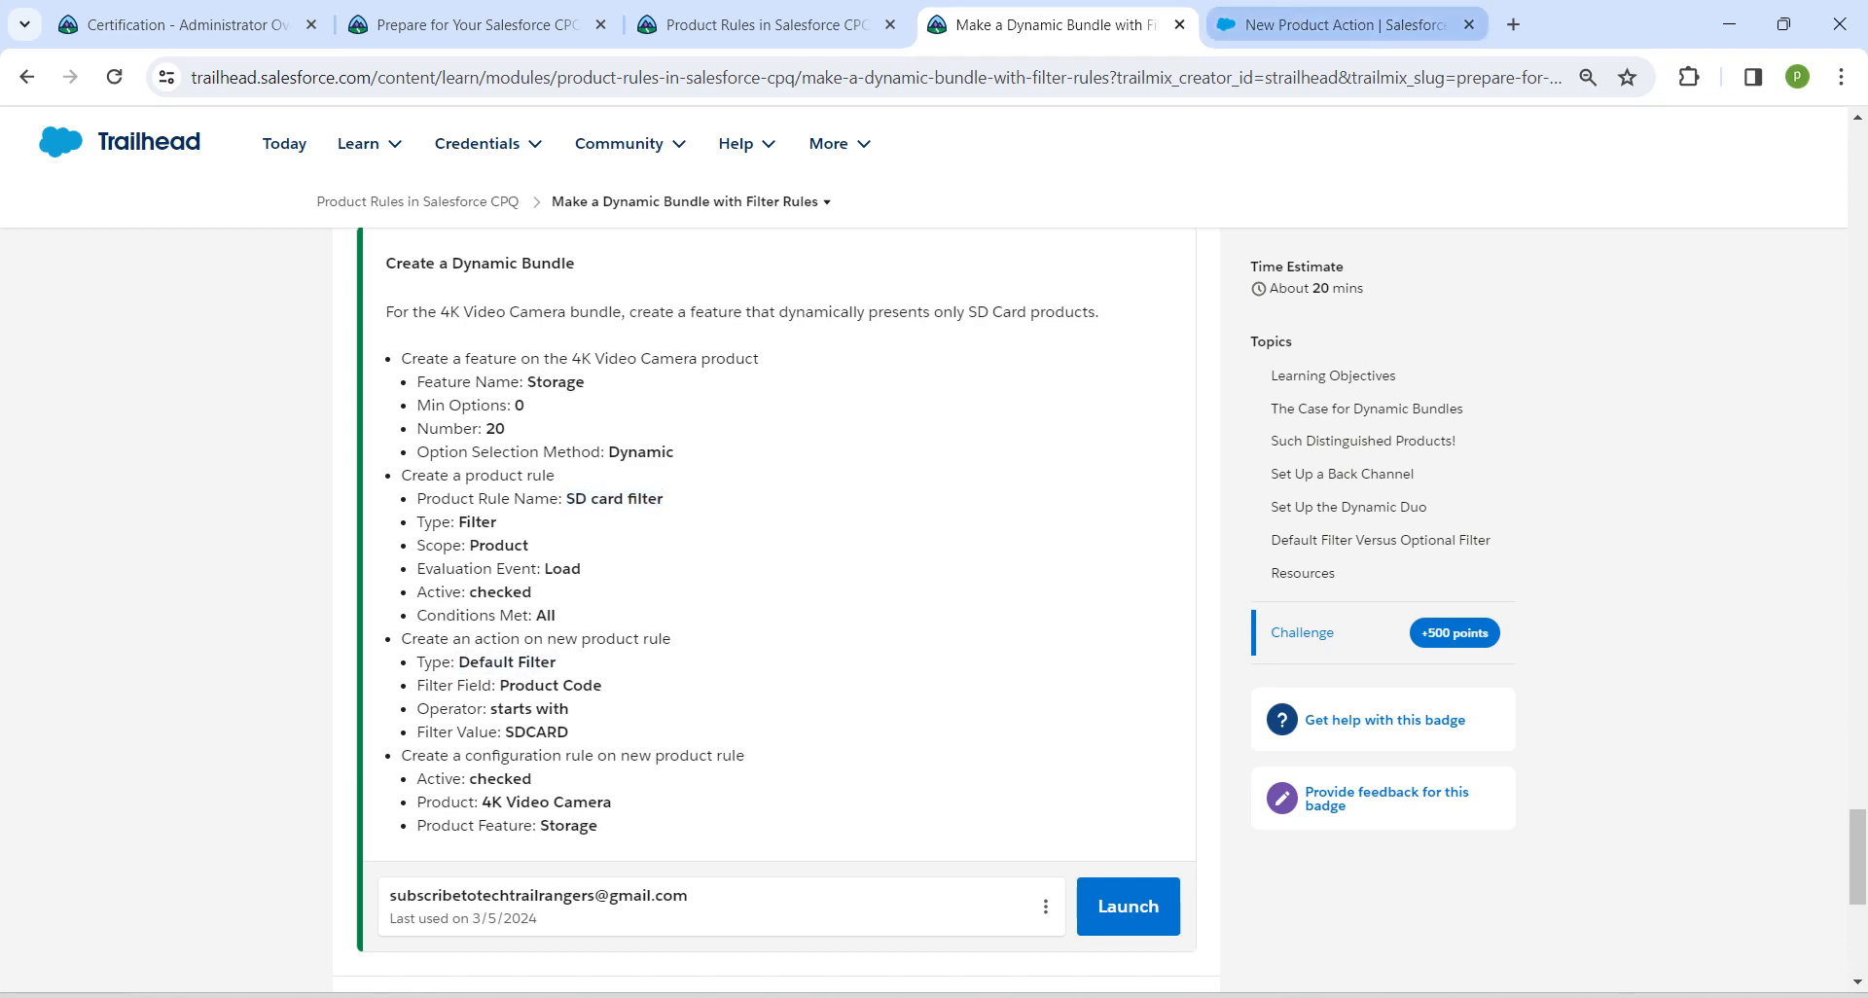
click(1342, 25)
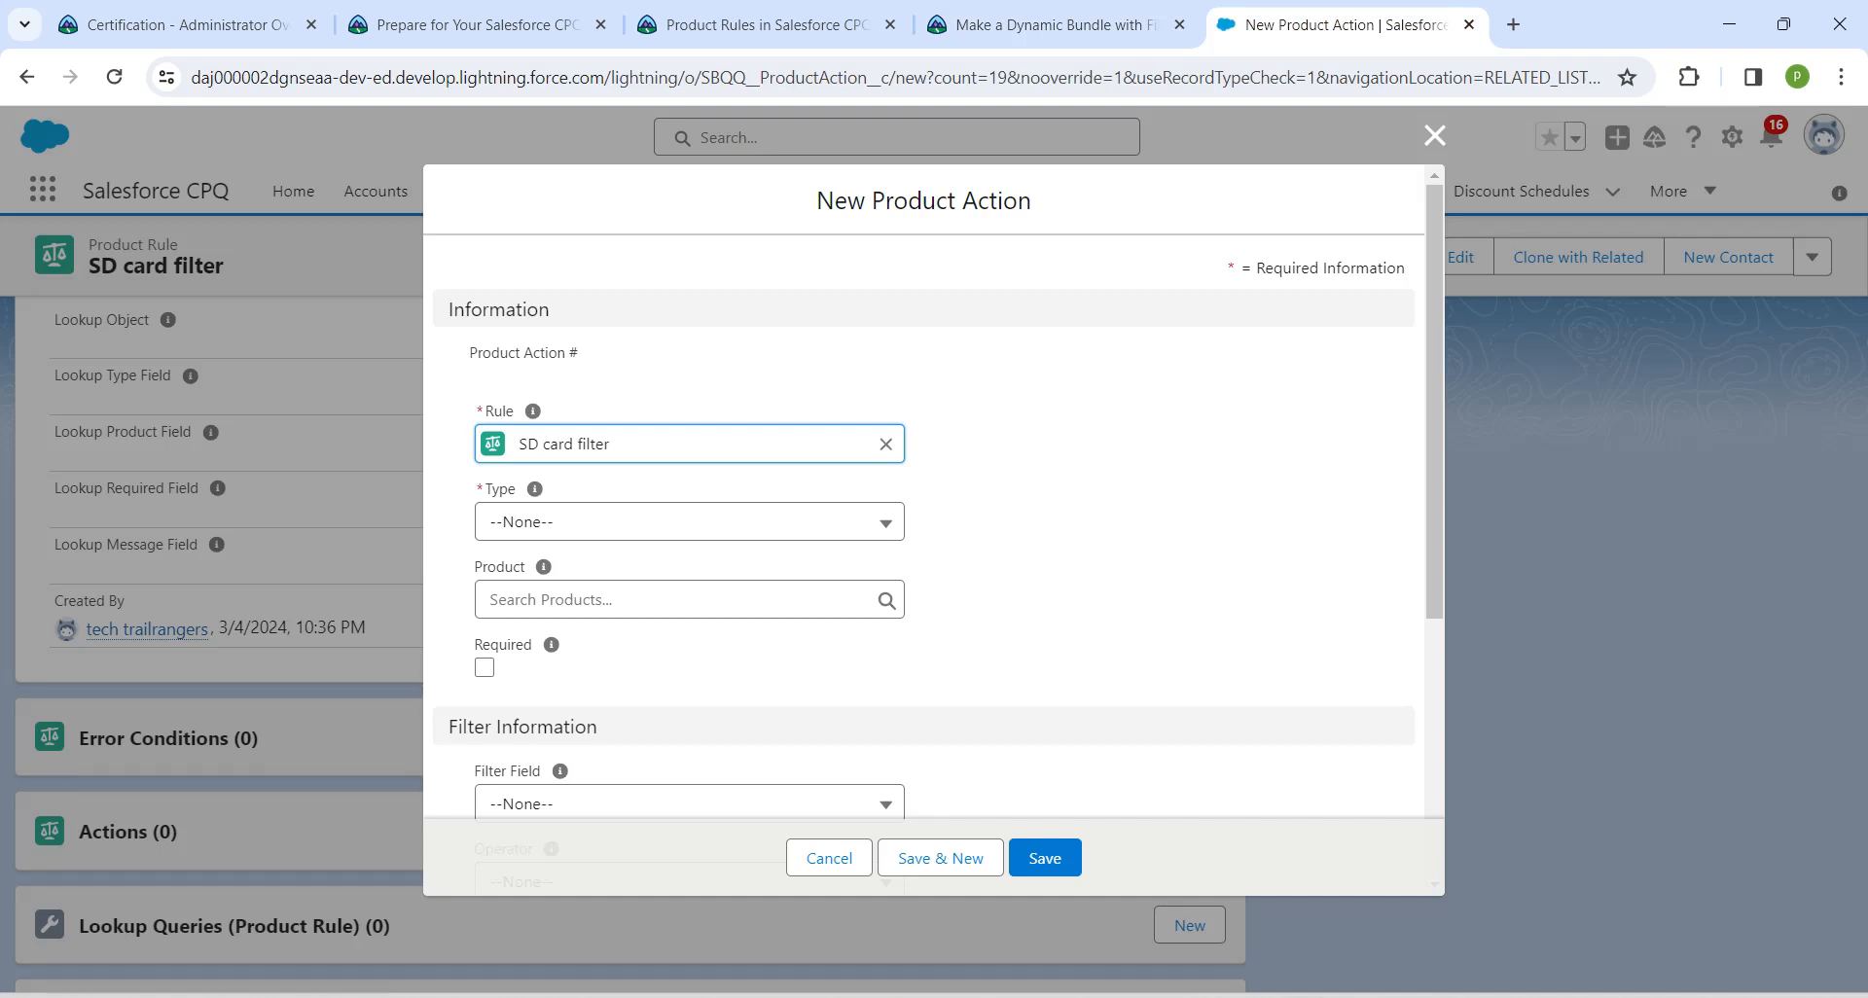
click(688, 522)
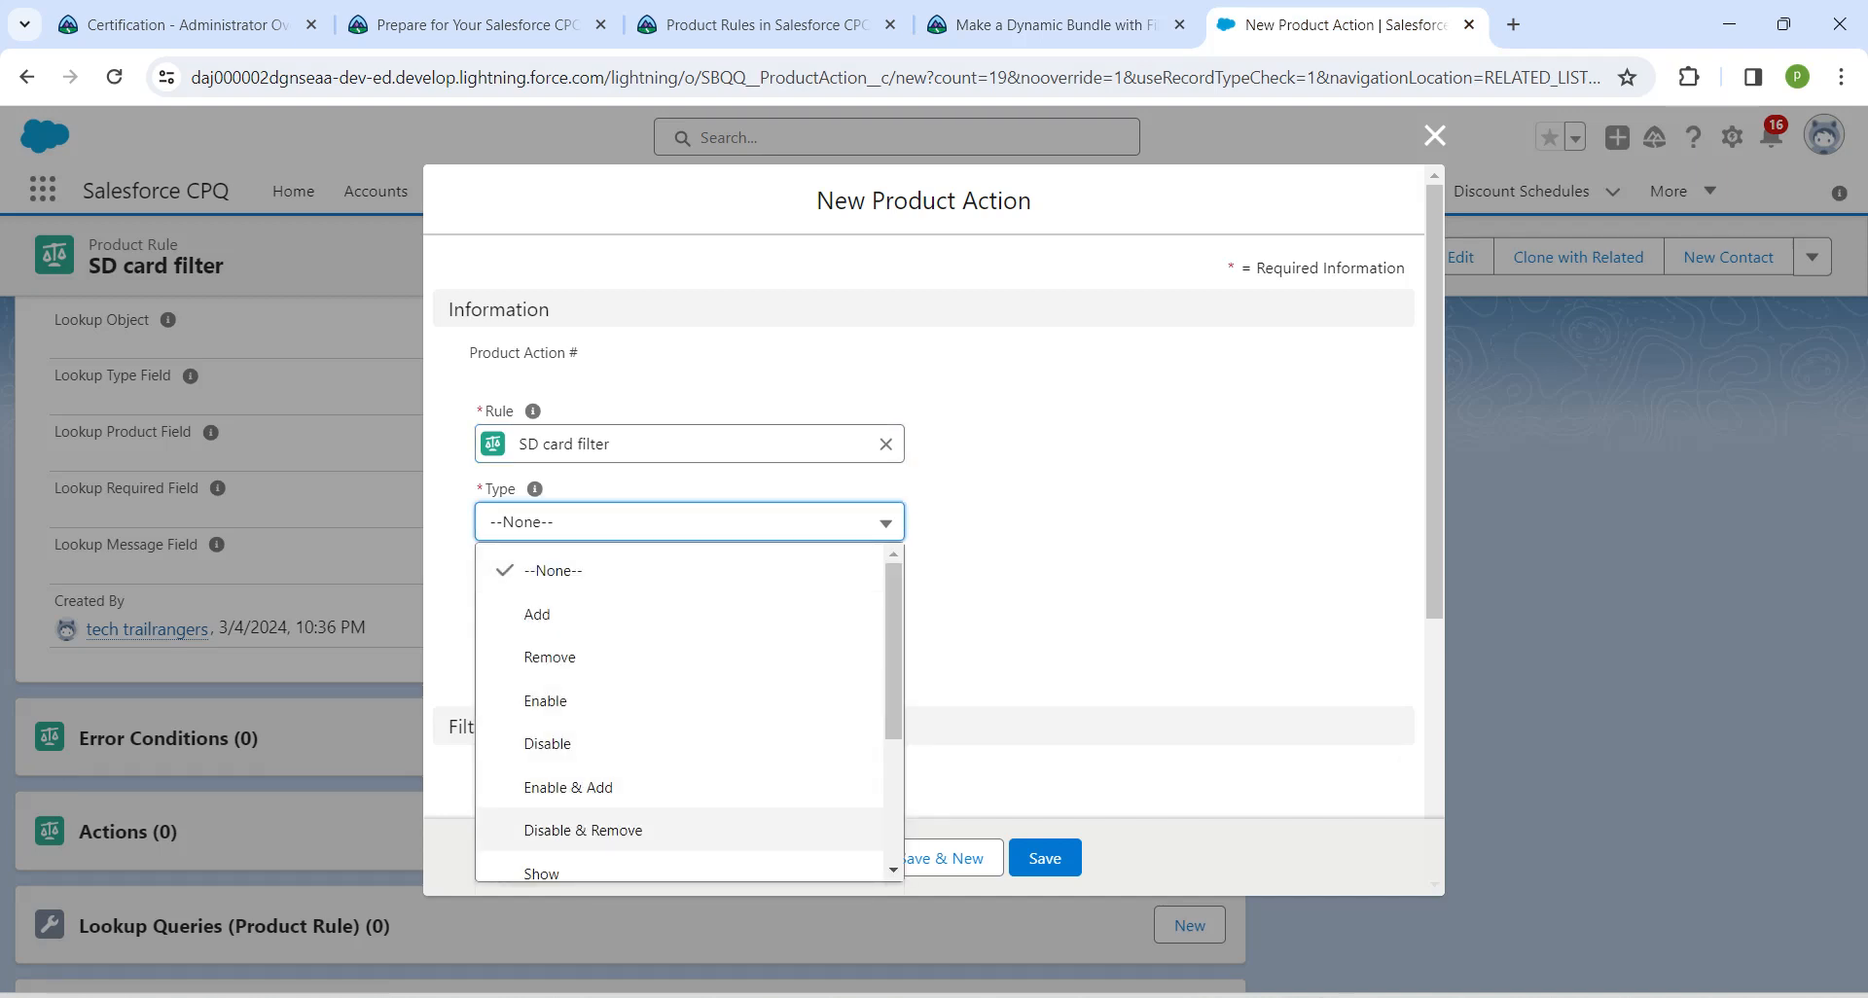
scroll(681, 817, down, 3)
click(564, 812)
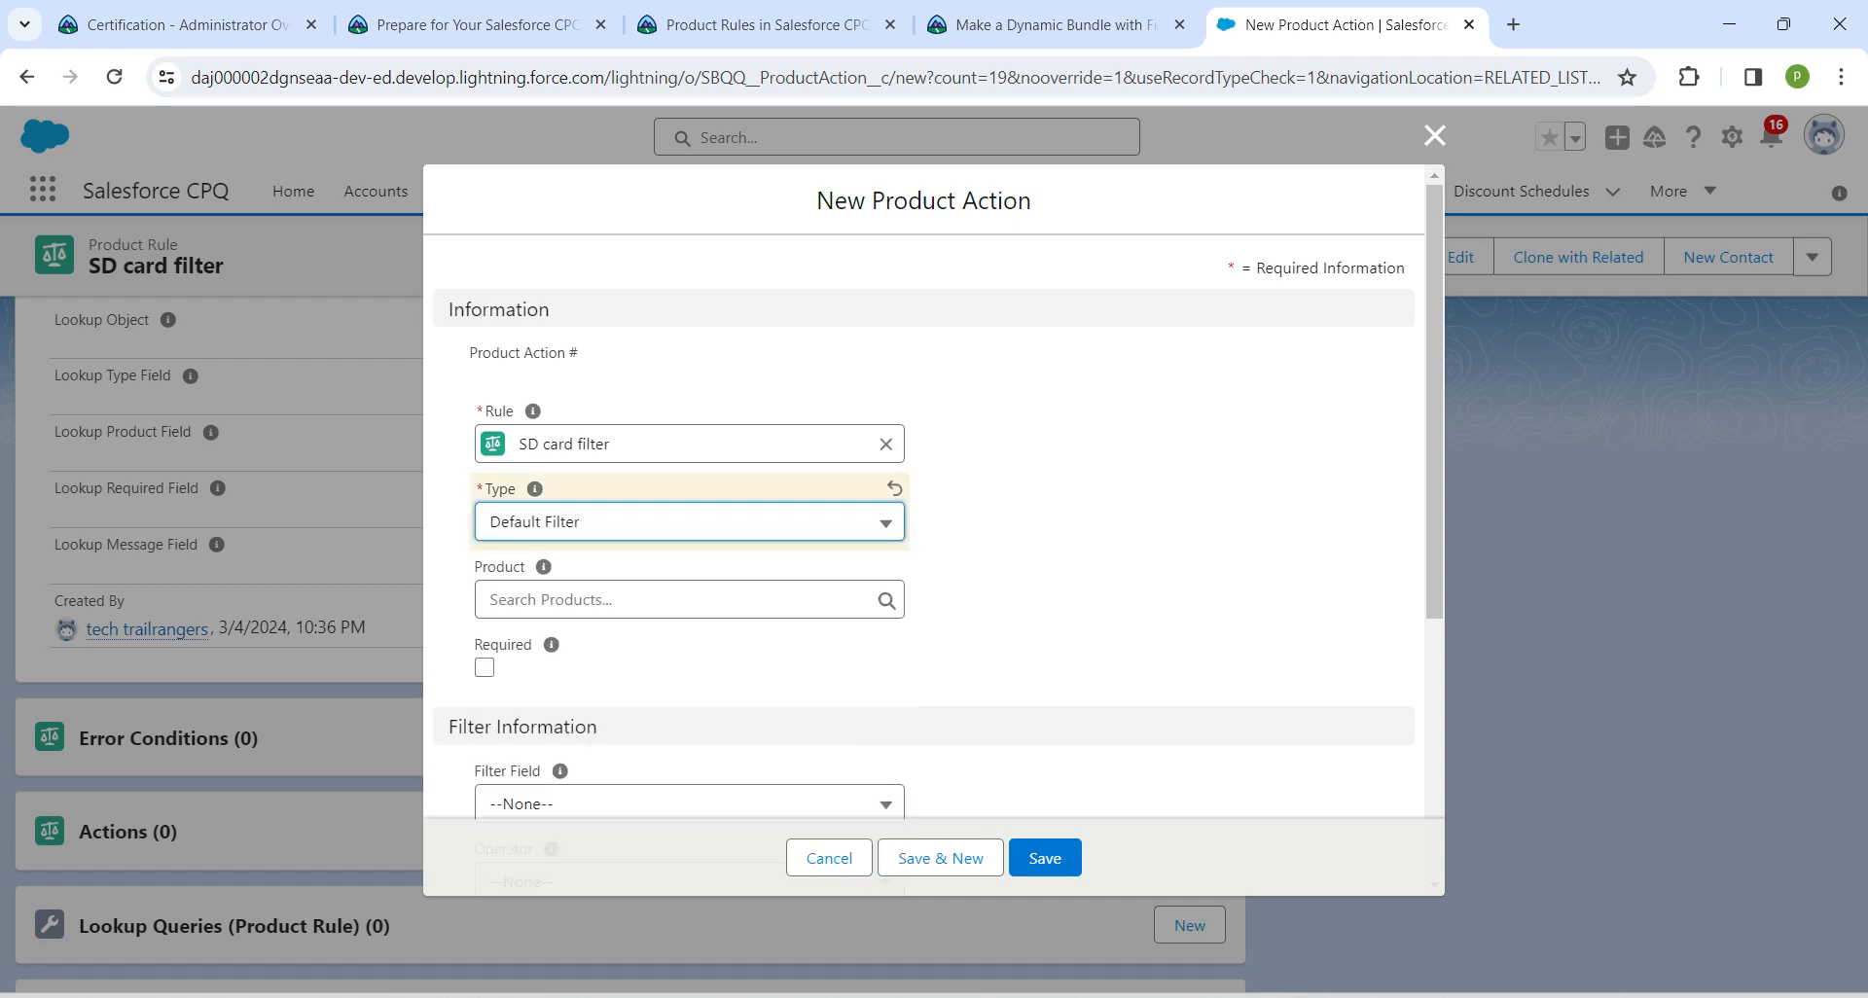
Set the new product action's Filter Field to Product Code and its Operator to starts with
scroll(924, 526, down, 4)
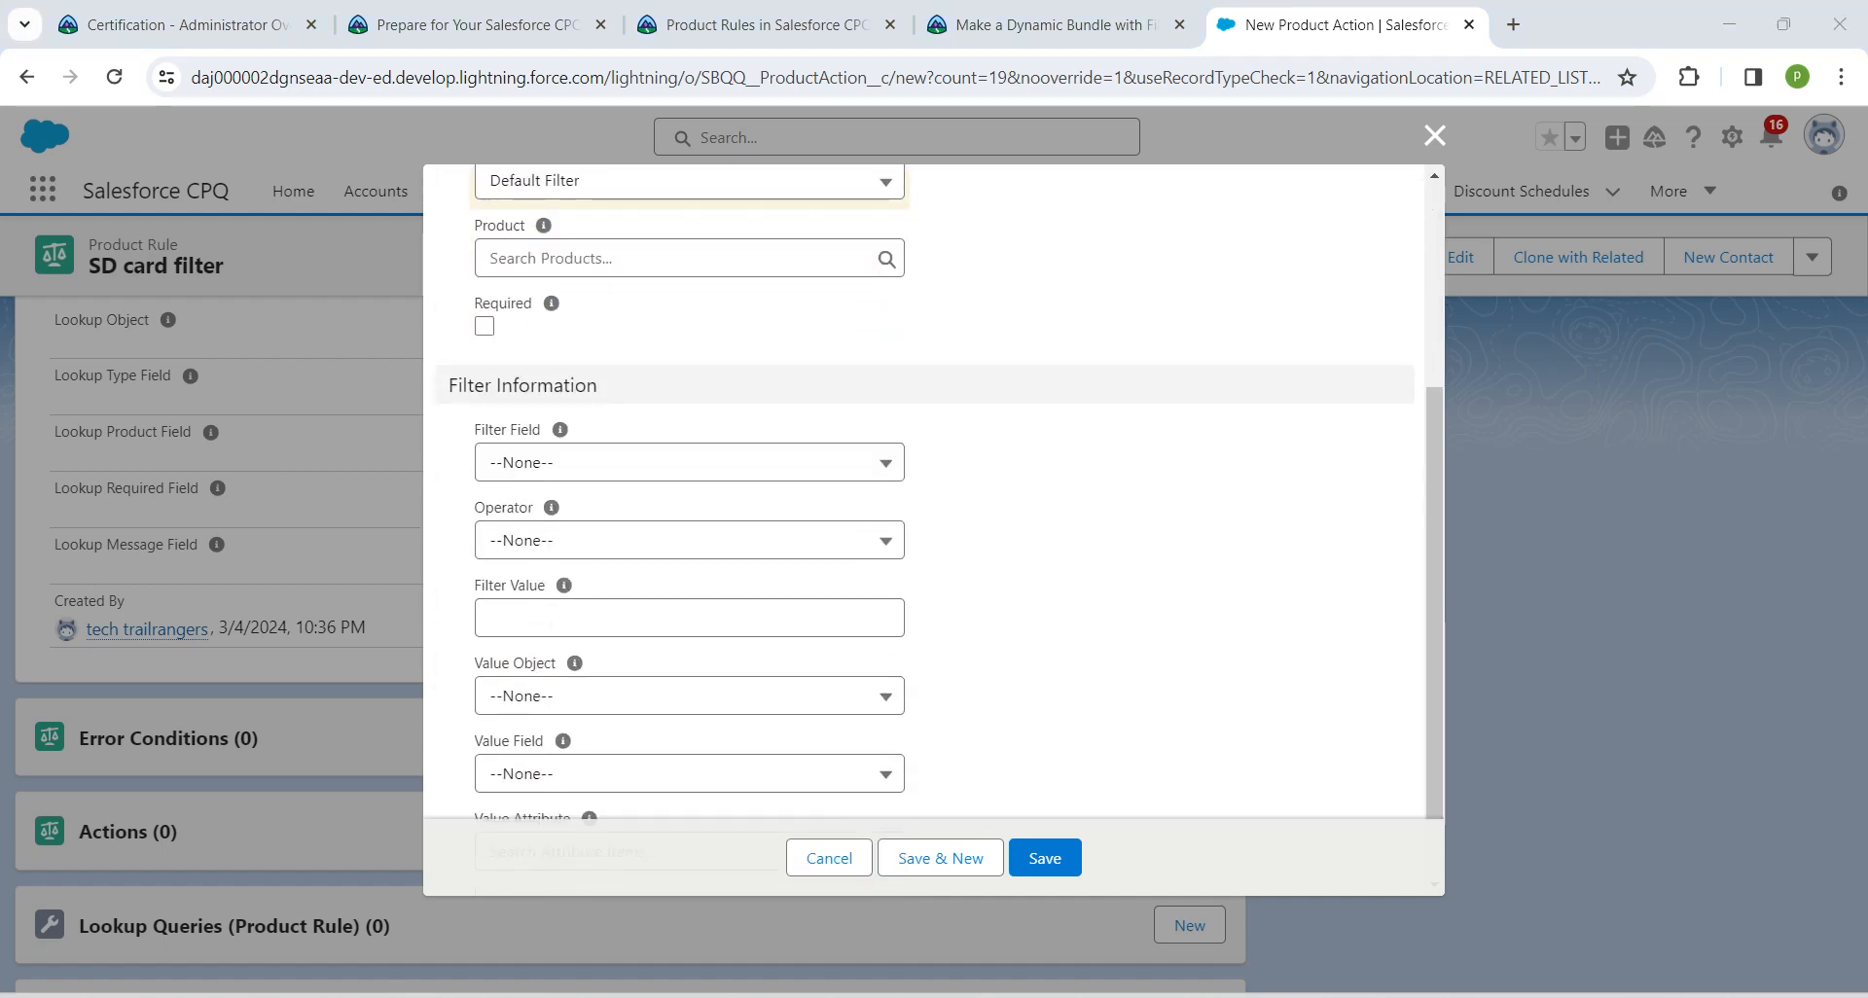
click(688, 462)
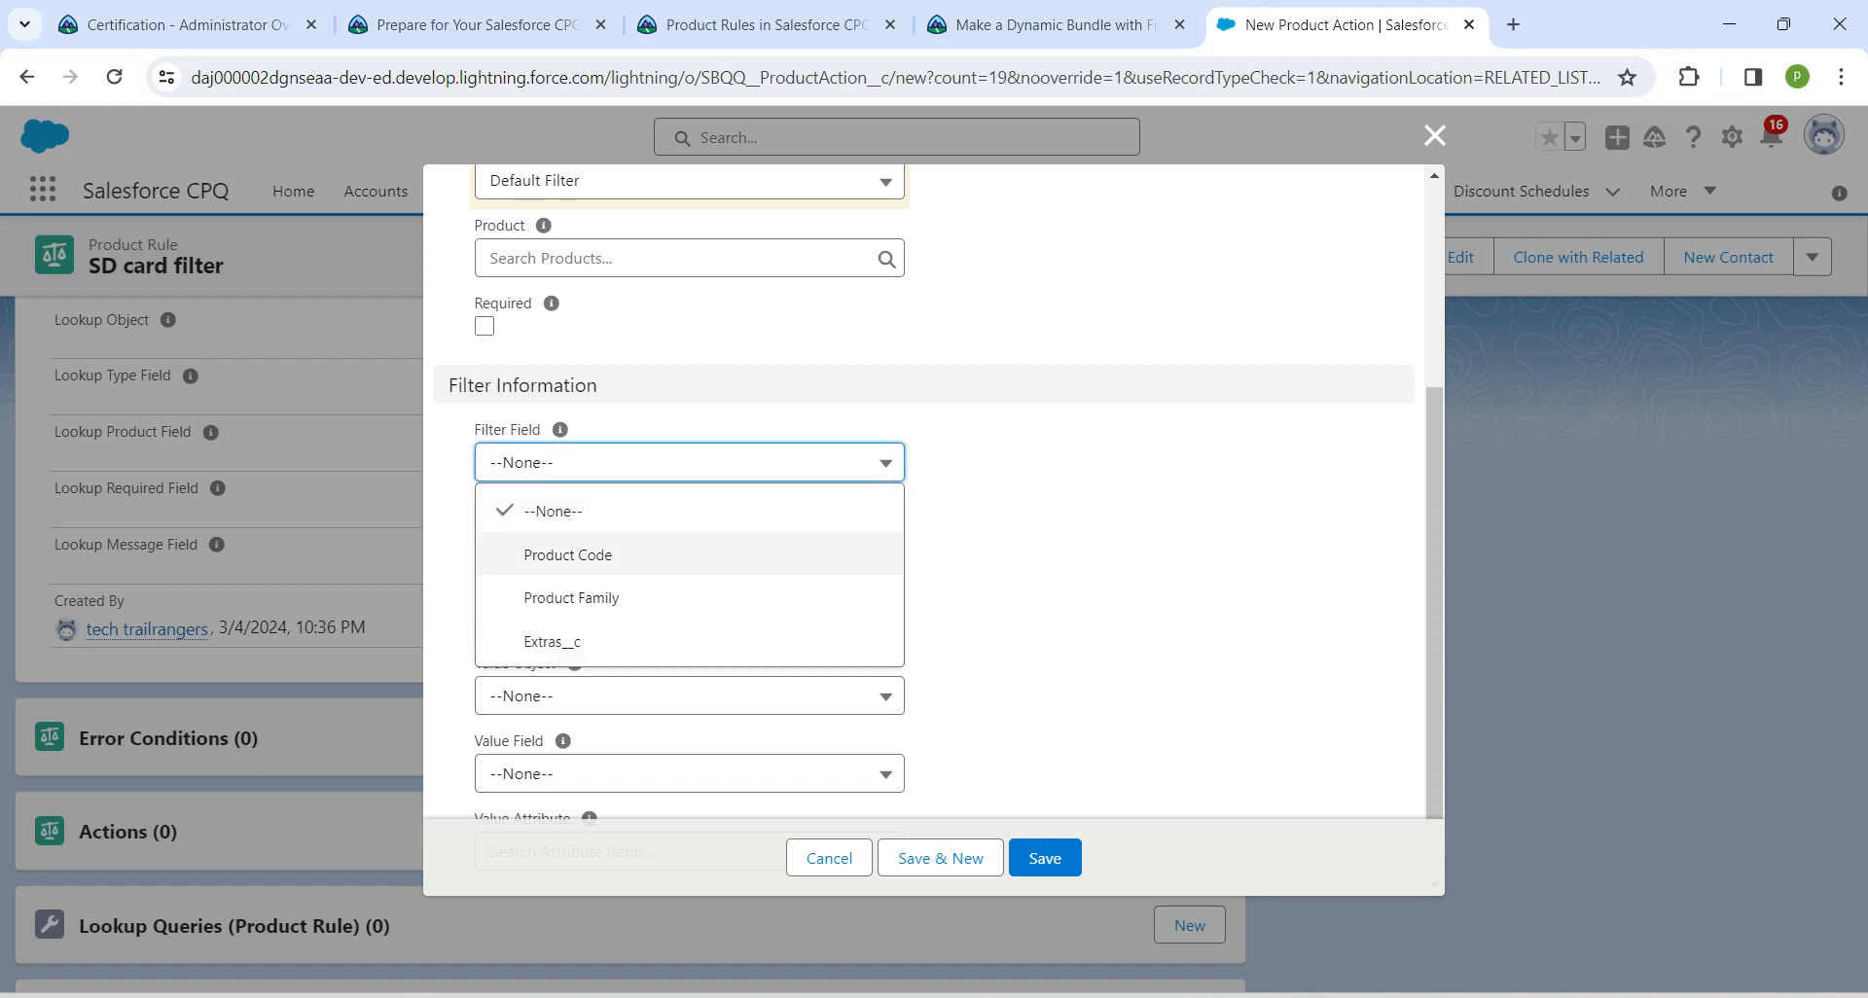
click(568, 554)
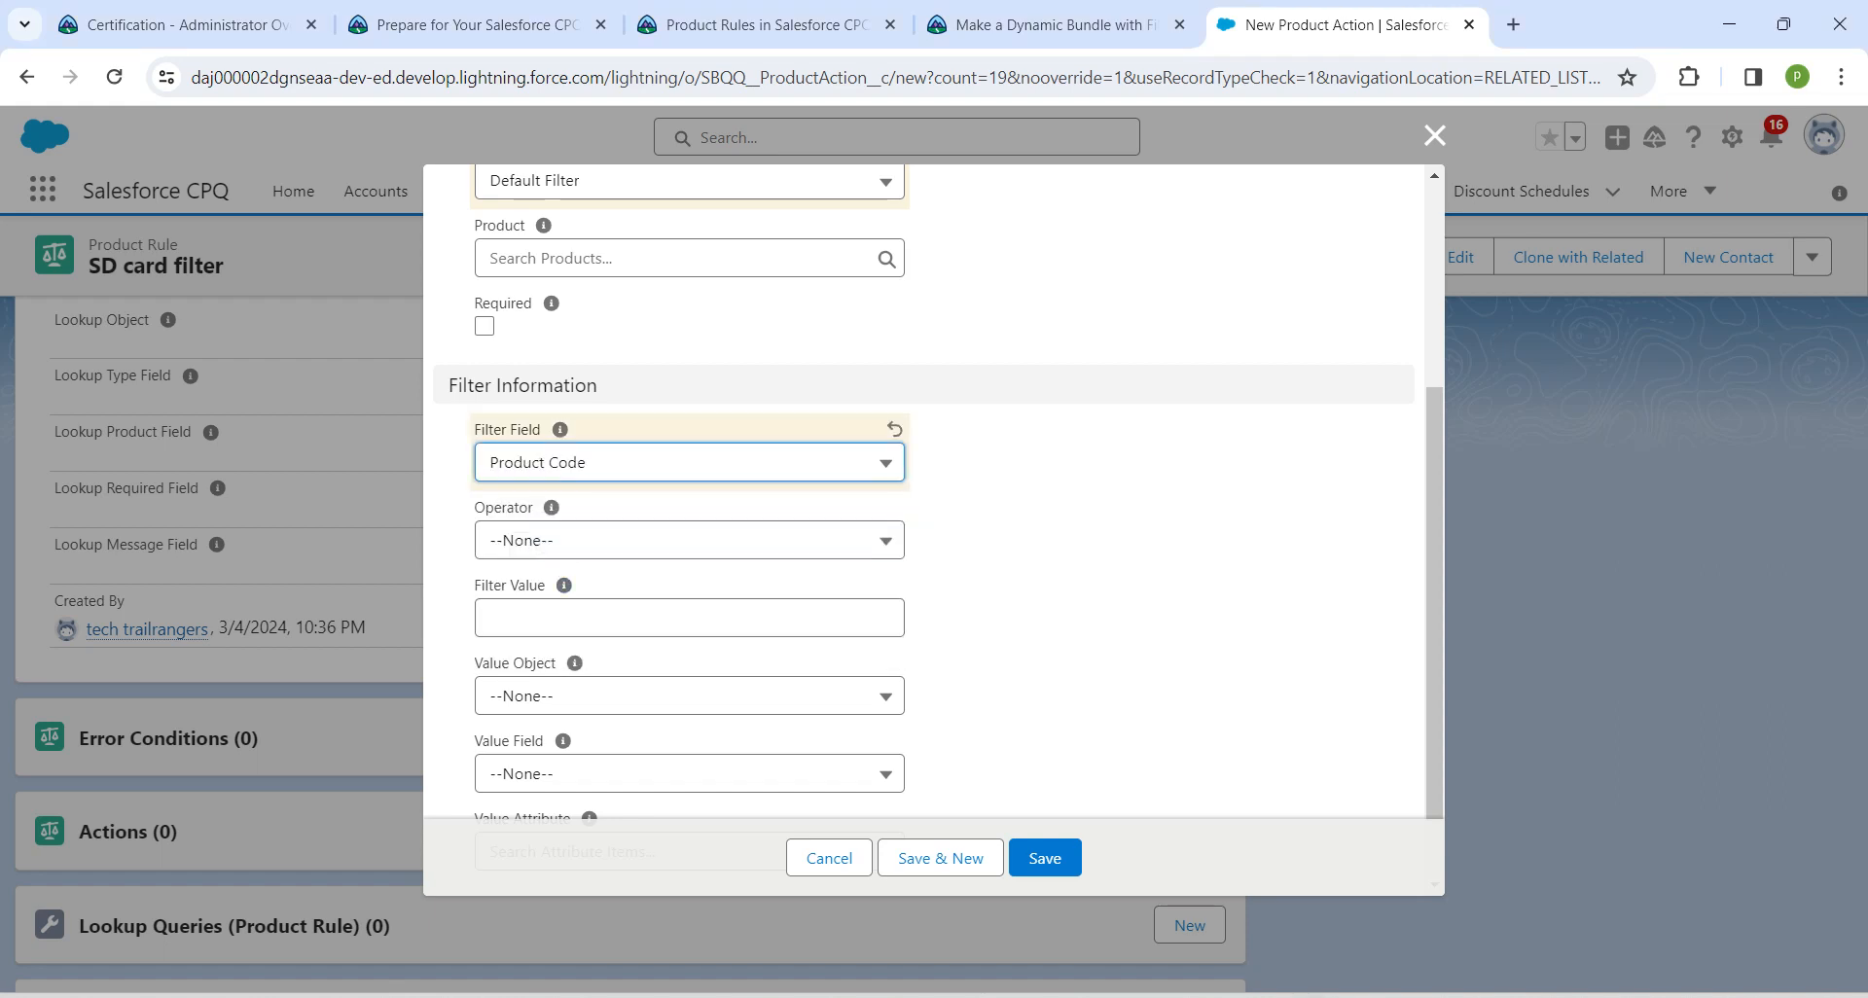
click(688, 540)
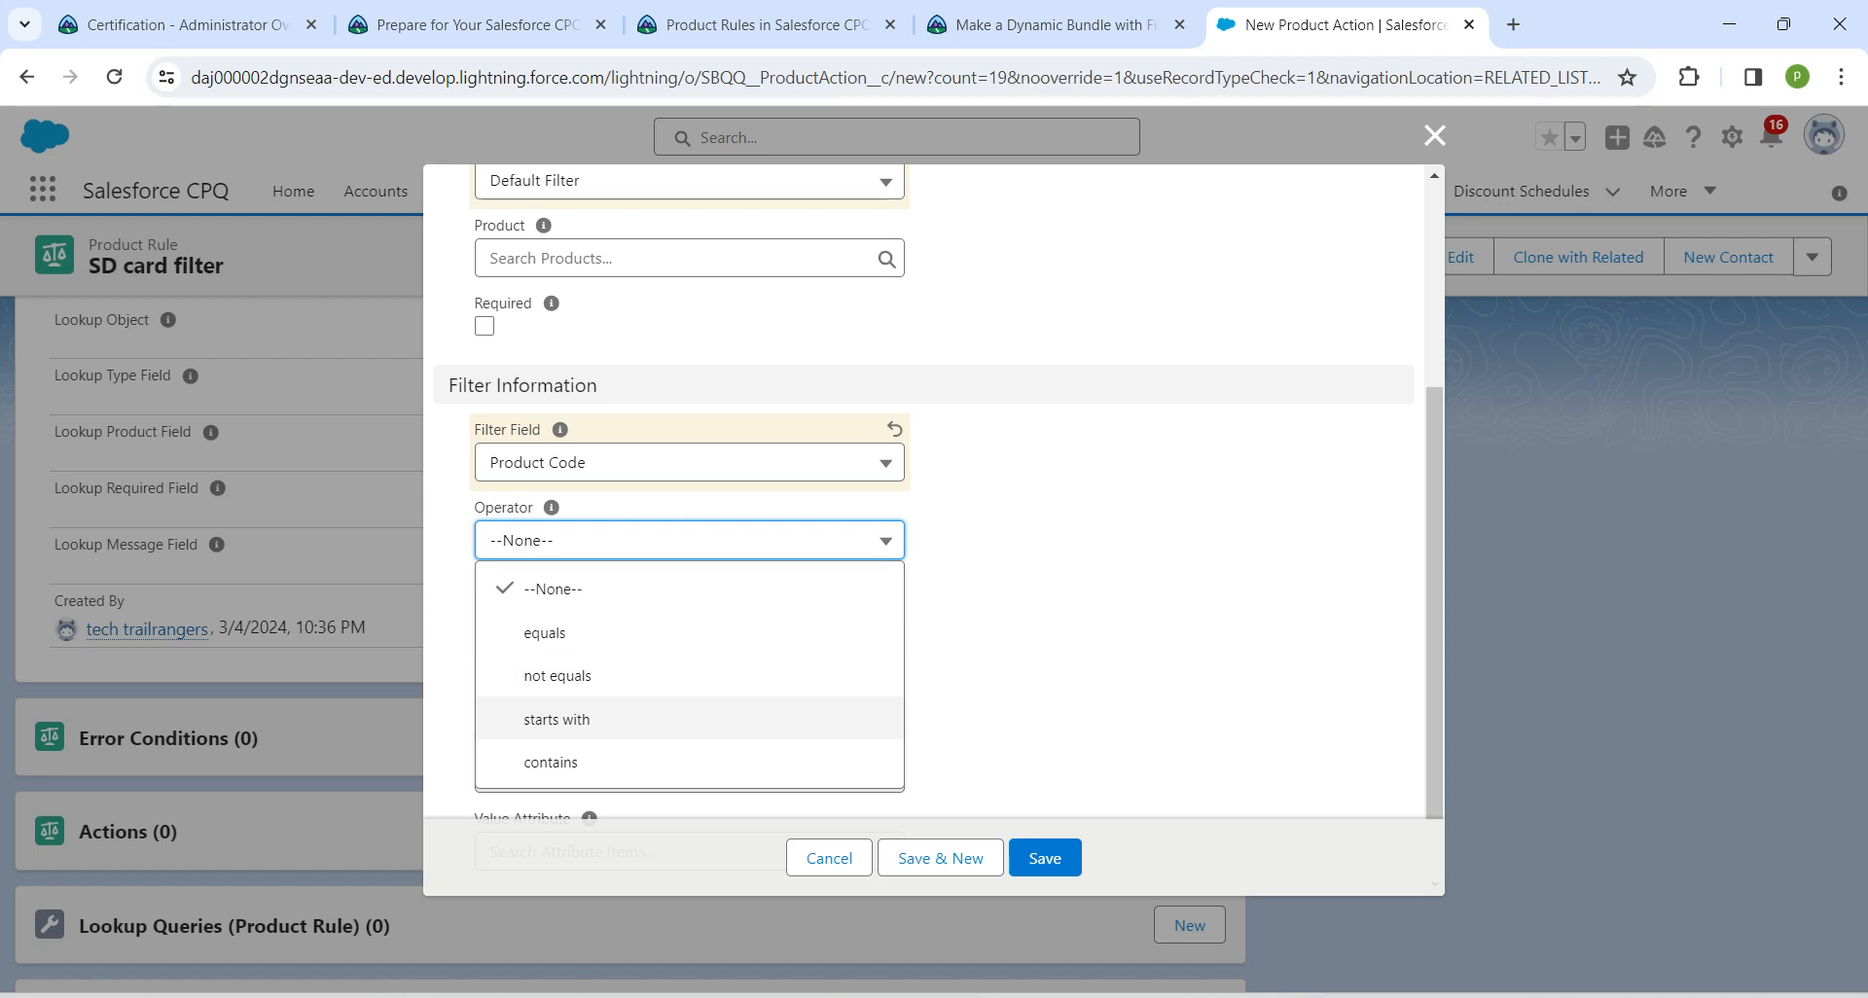
click(557, 719)
Set the action's Filter Value to SDCARD, copying it from the Trailhead challenge, and save the product action
click(688, 617)
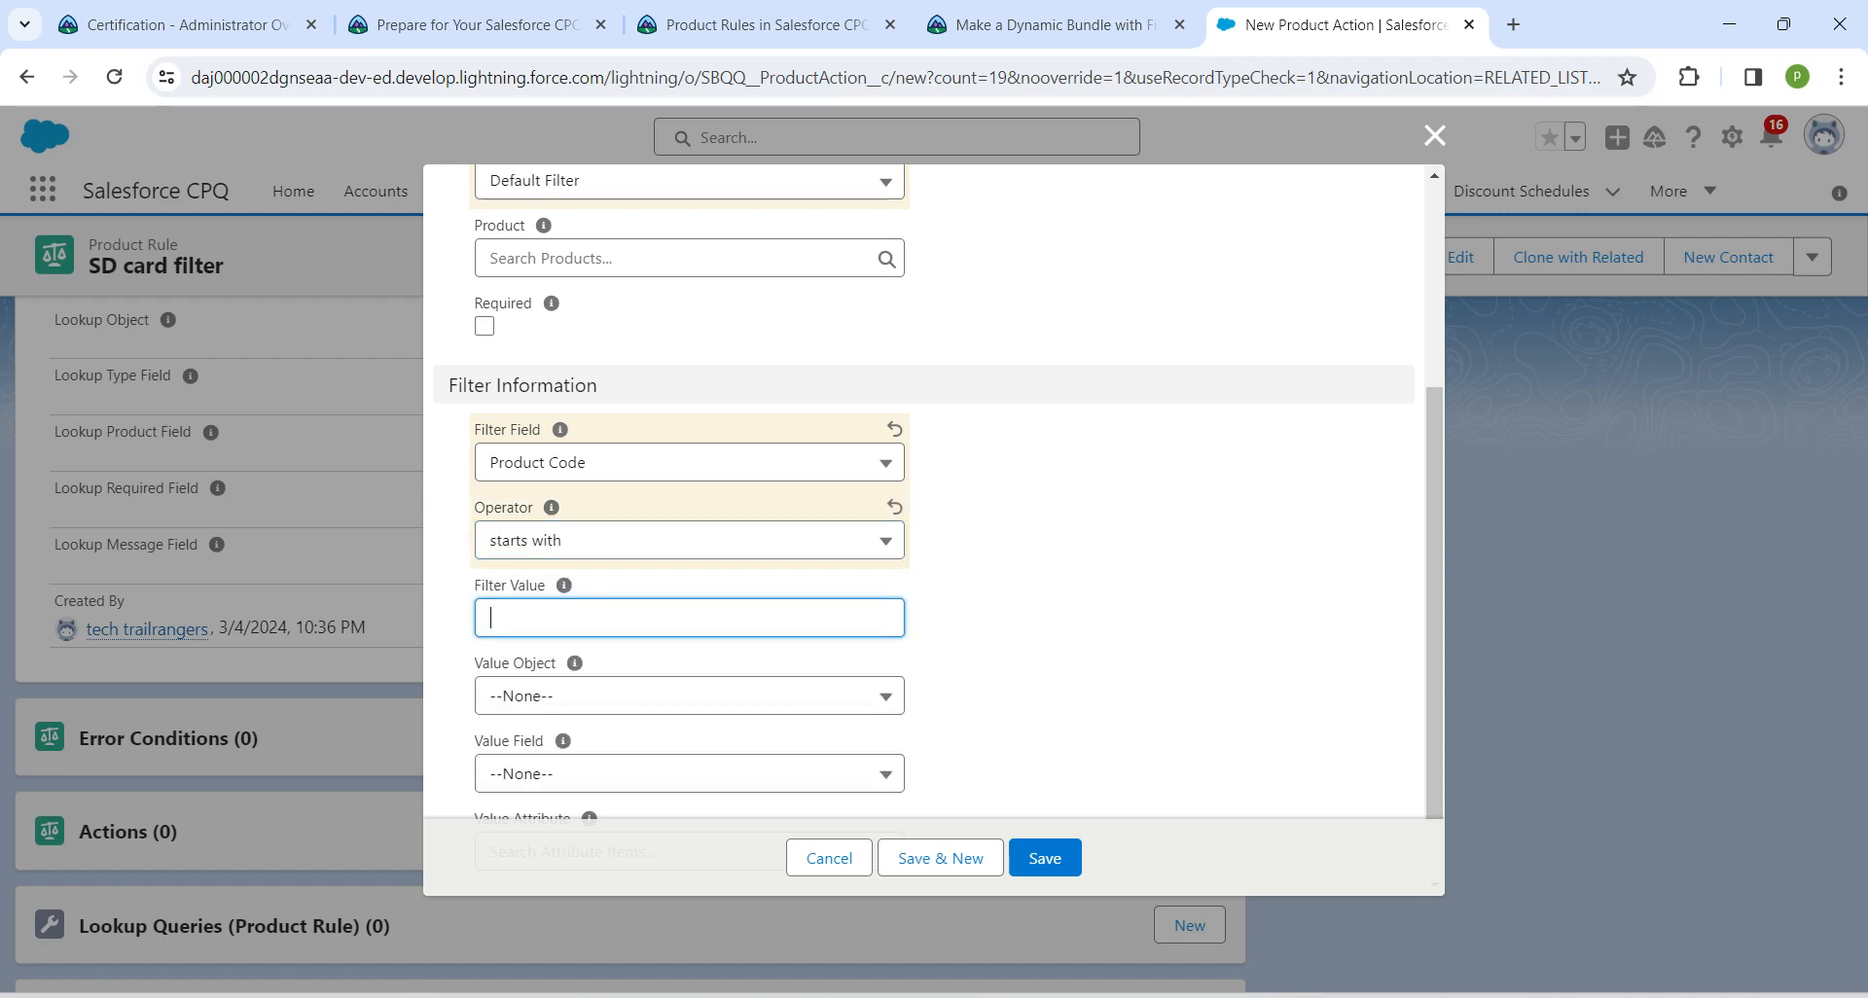
click(1055, 25)
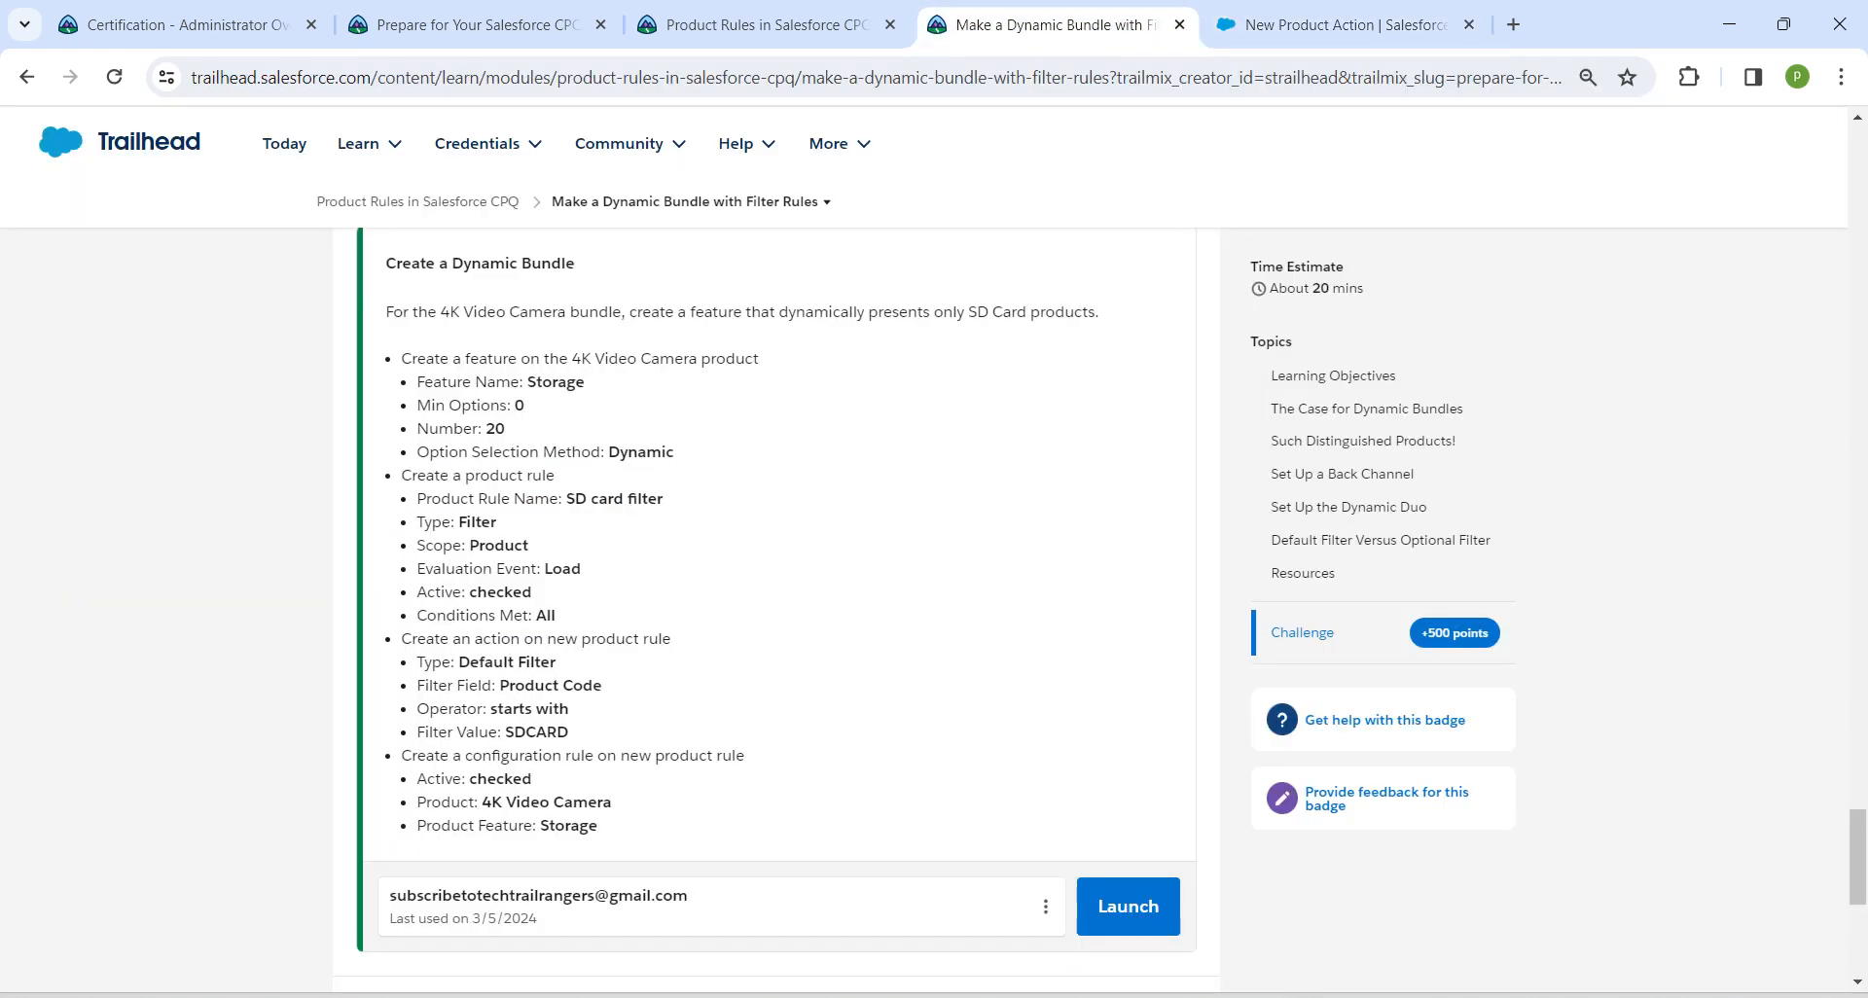
drag(505, 731, 568, 732)
key(ctrl+c)
click(1342, 25)
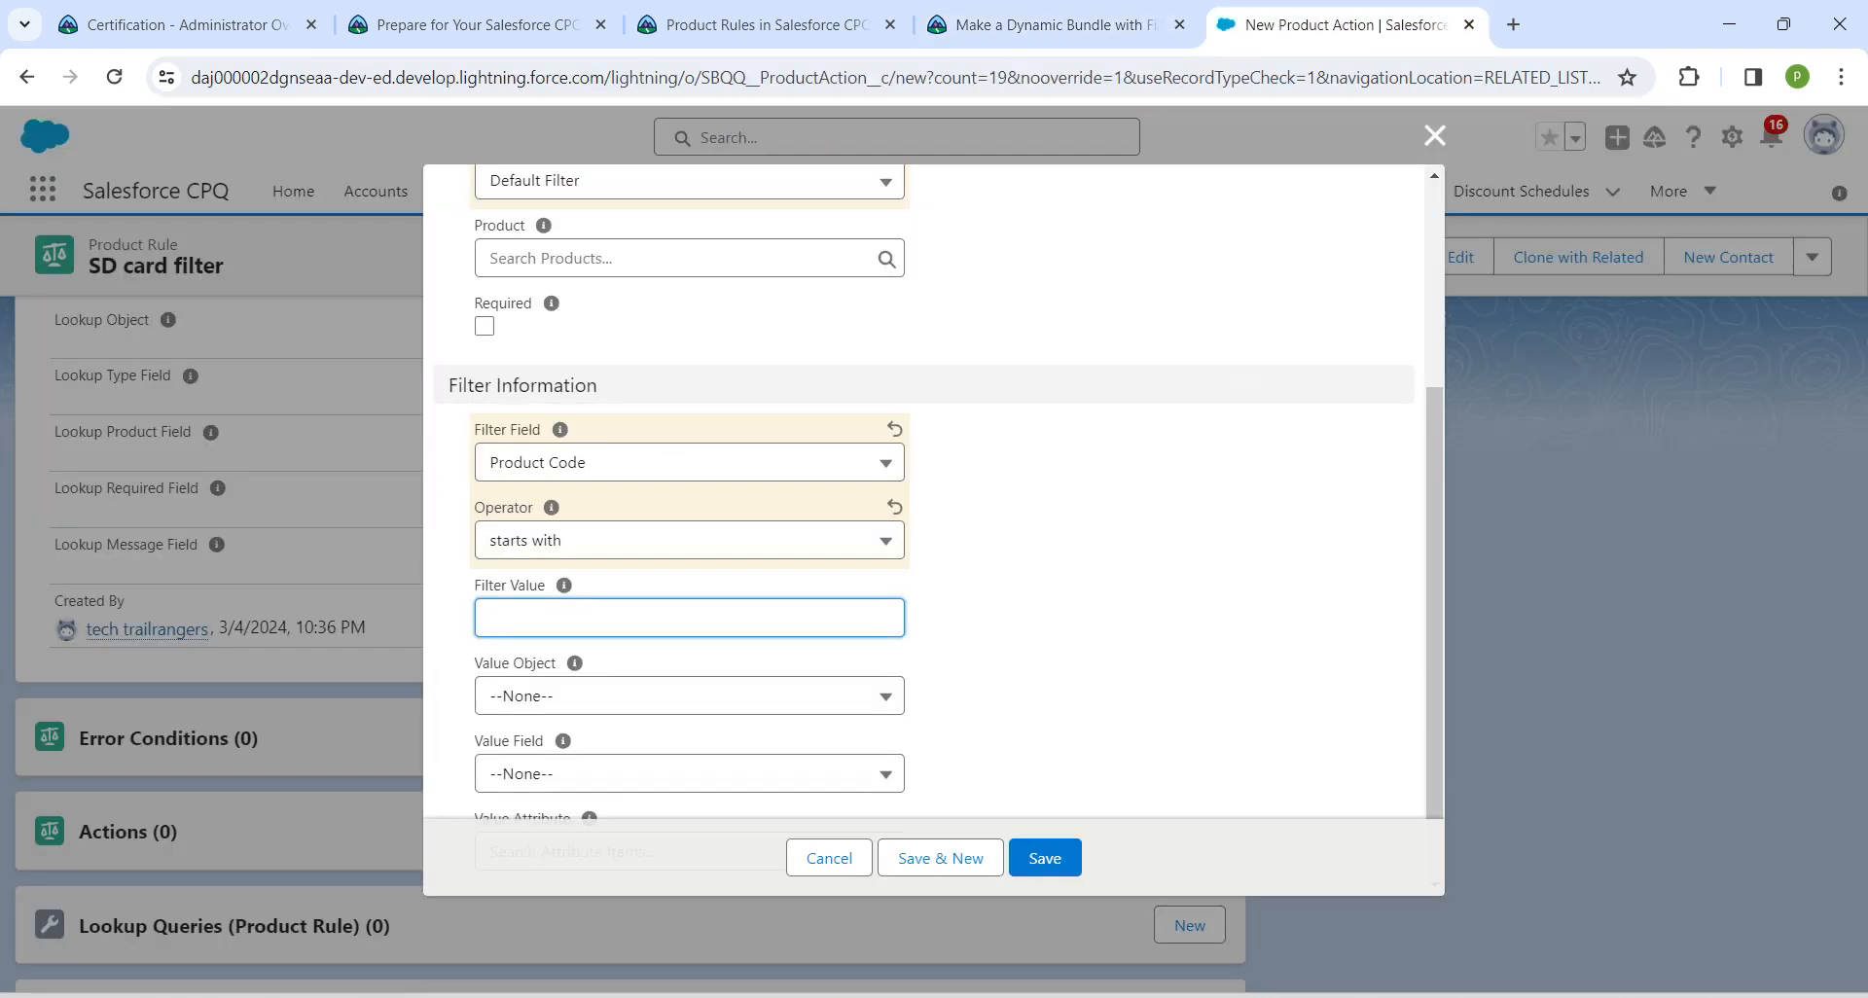
key(ctrl+v)
click(1099, 603)
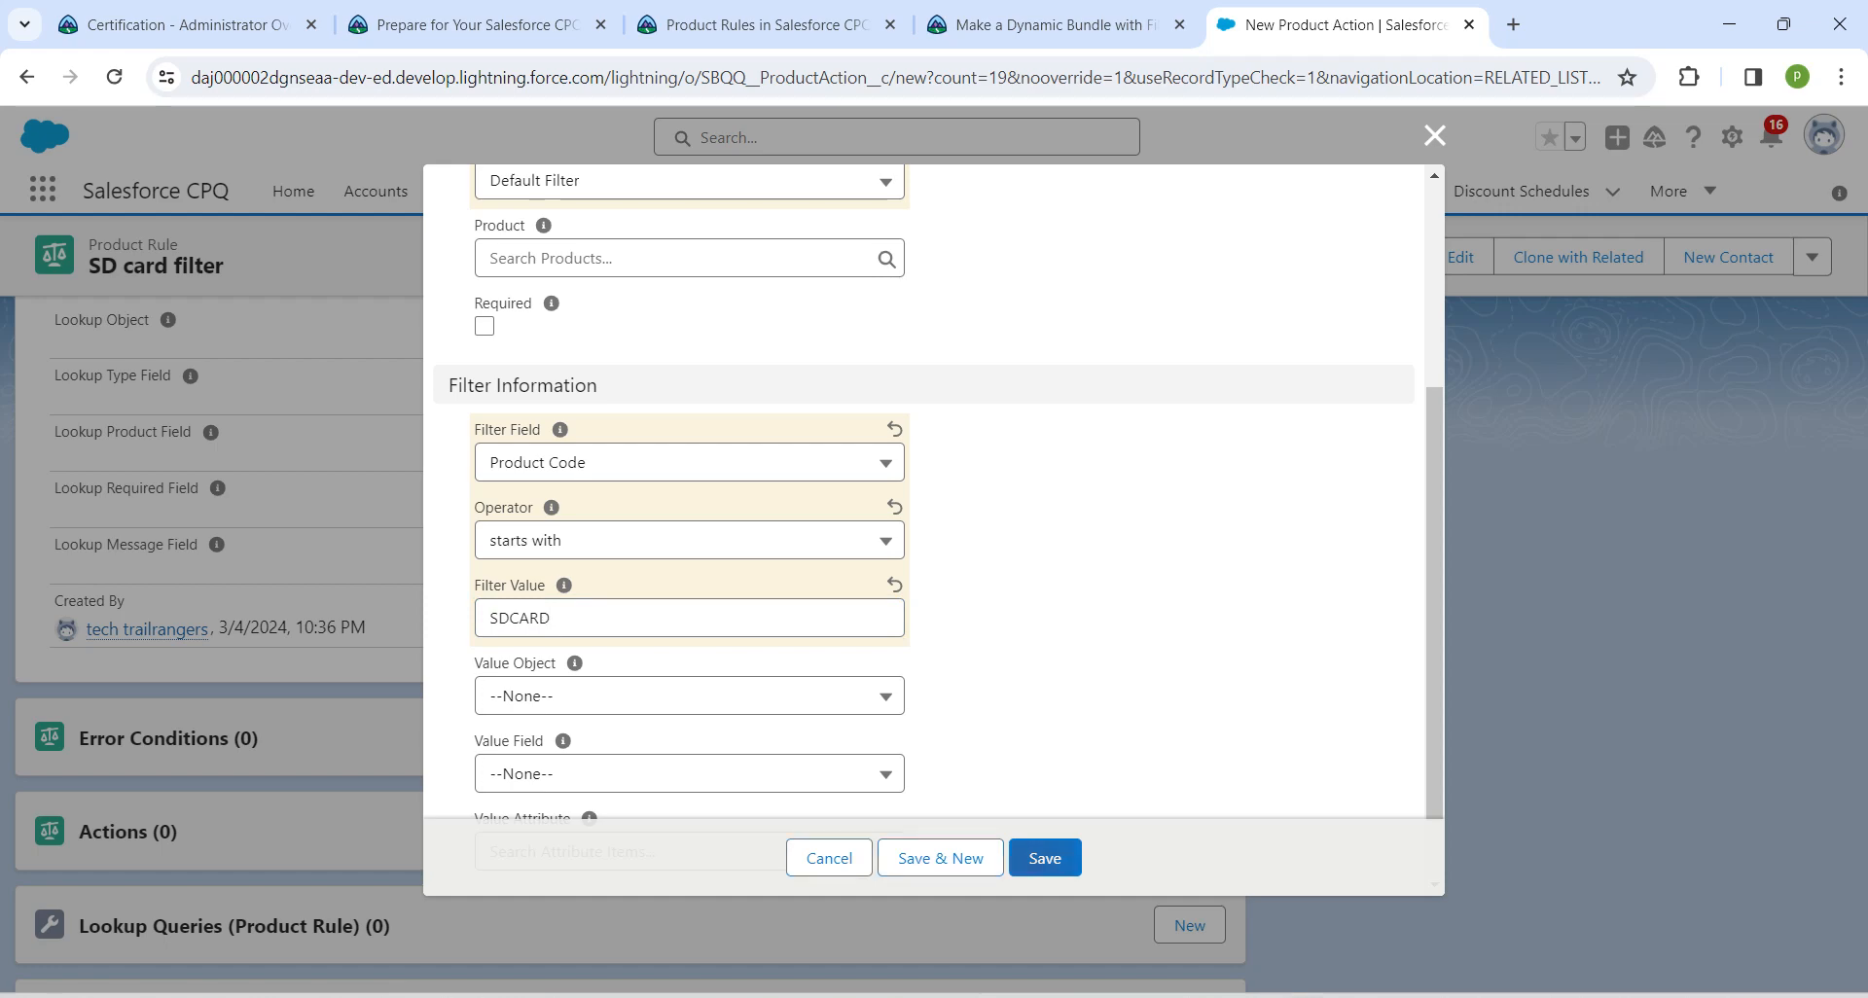
click(1045, 857)
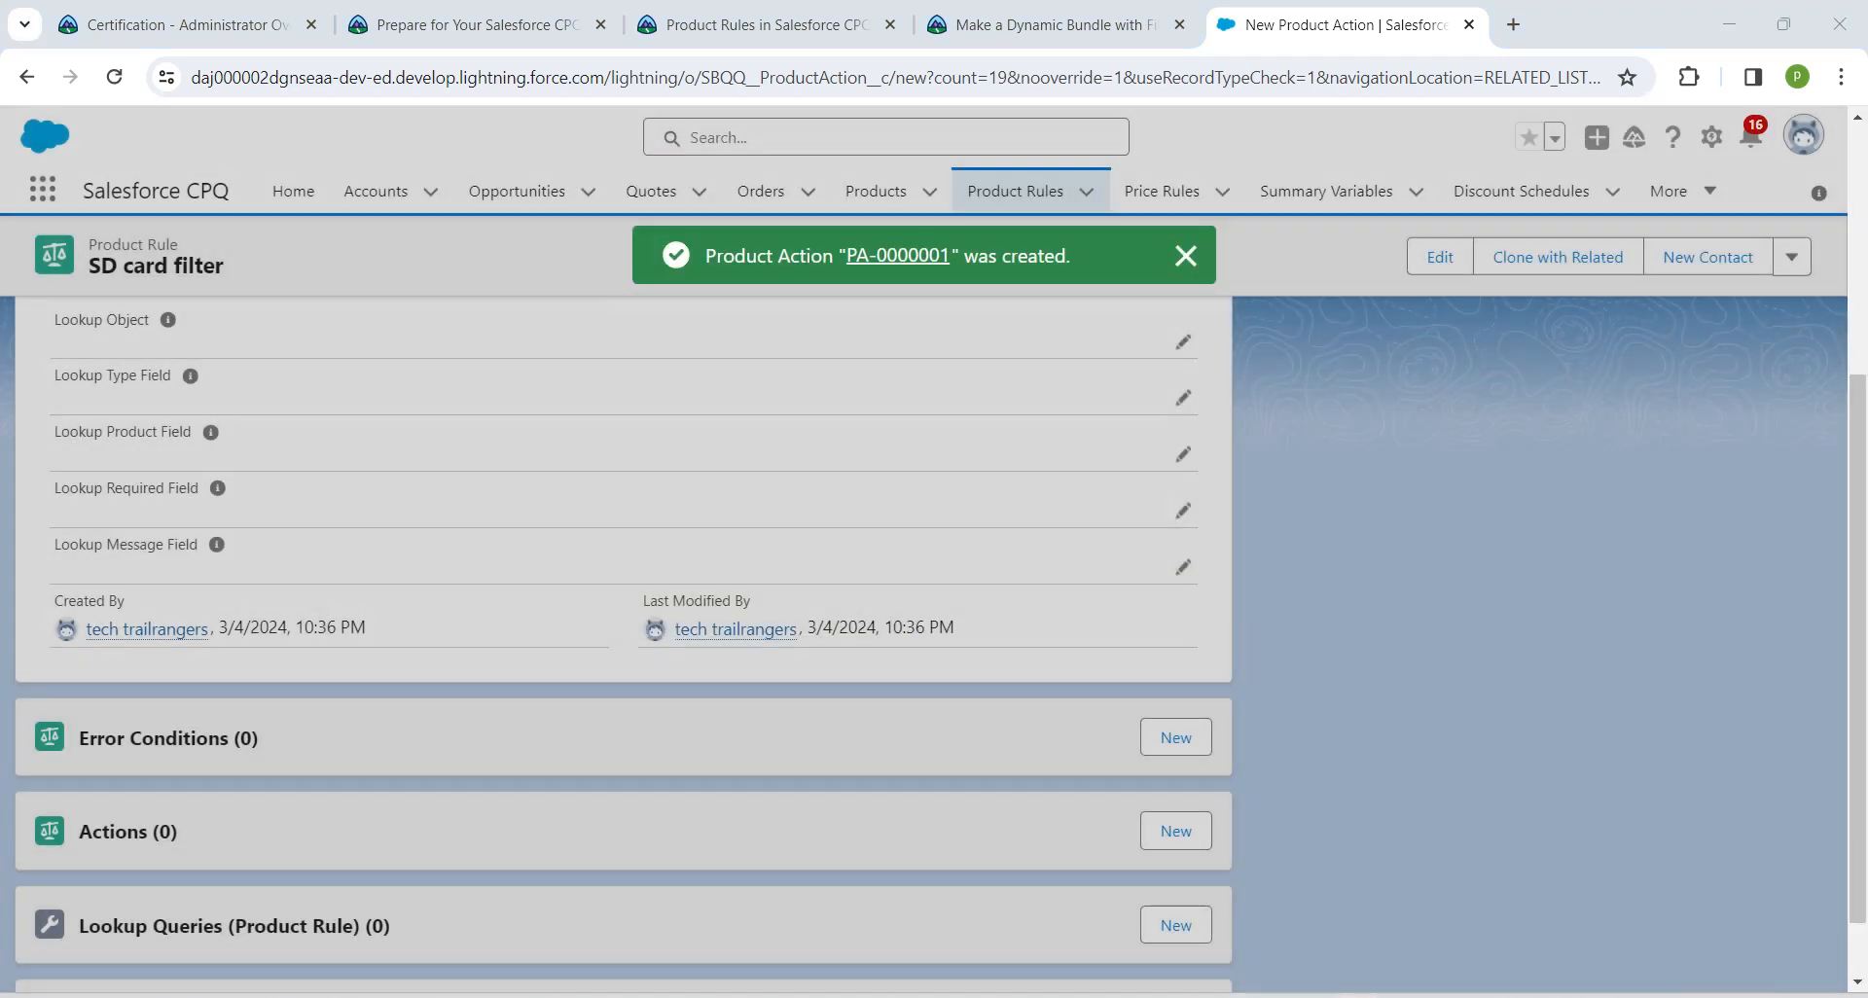
Start a new configuration rule on the SD card filter rule, make it active and set its Product to 4K Video Camera
scroll(622, 642, down, 2)
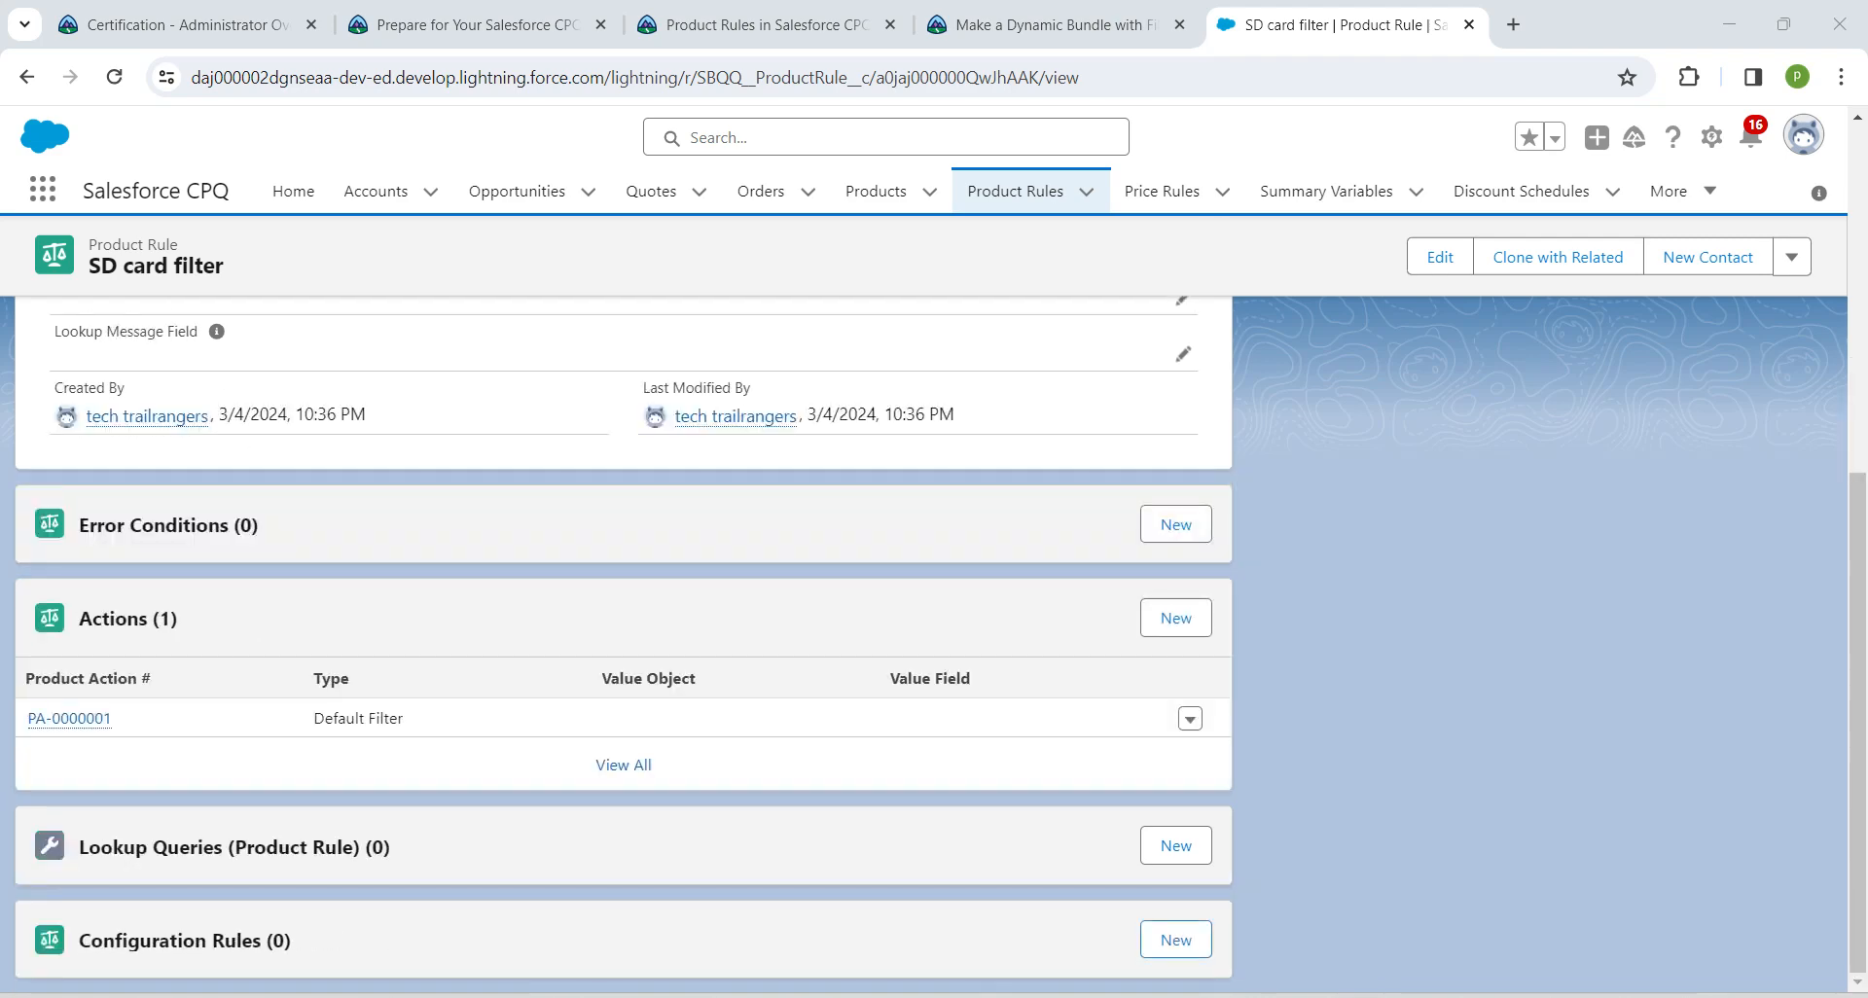
click(1177, 940)
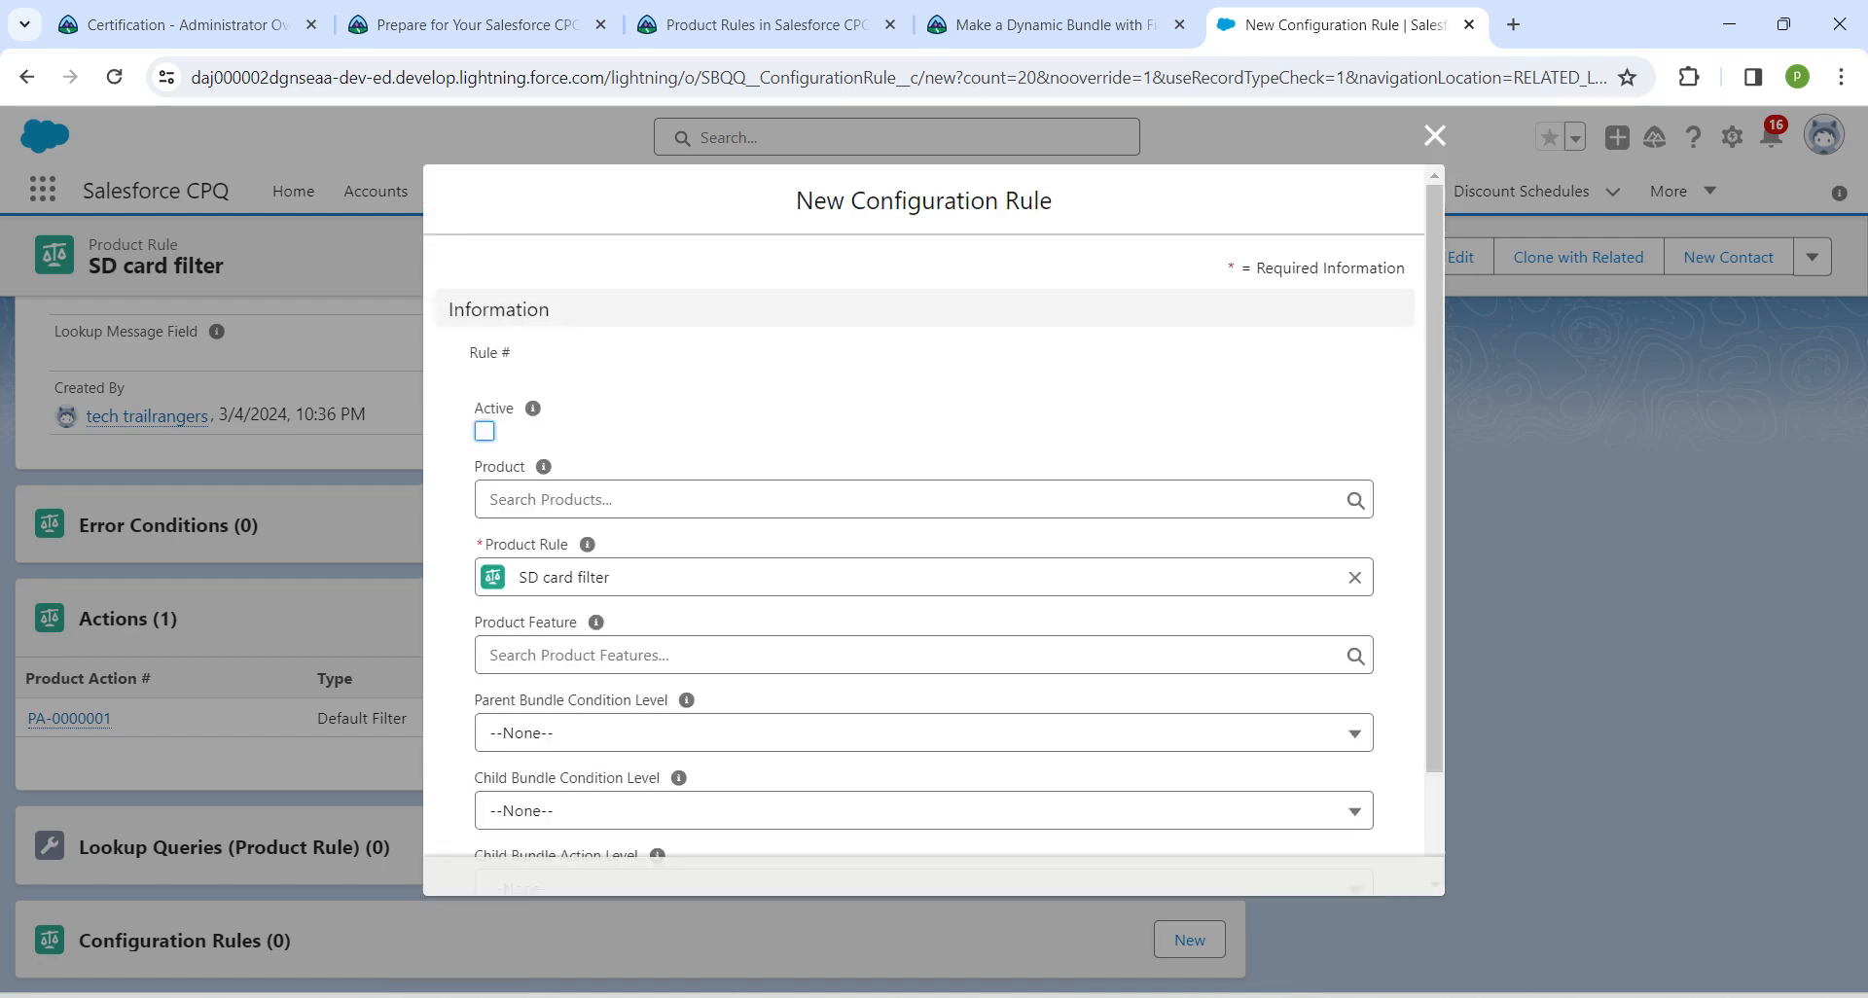
click(484, 431)
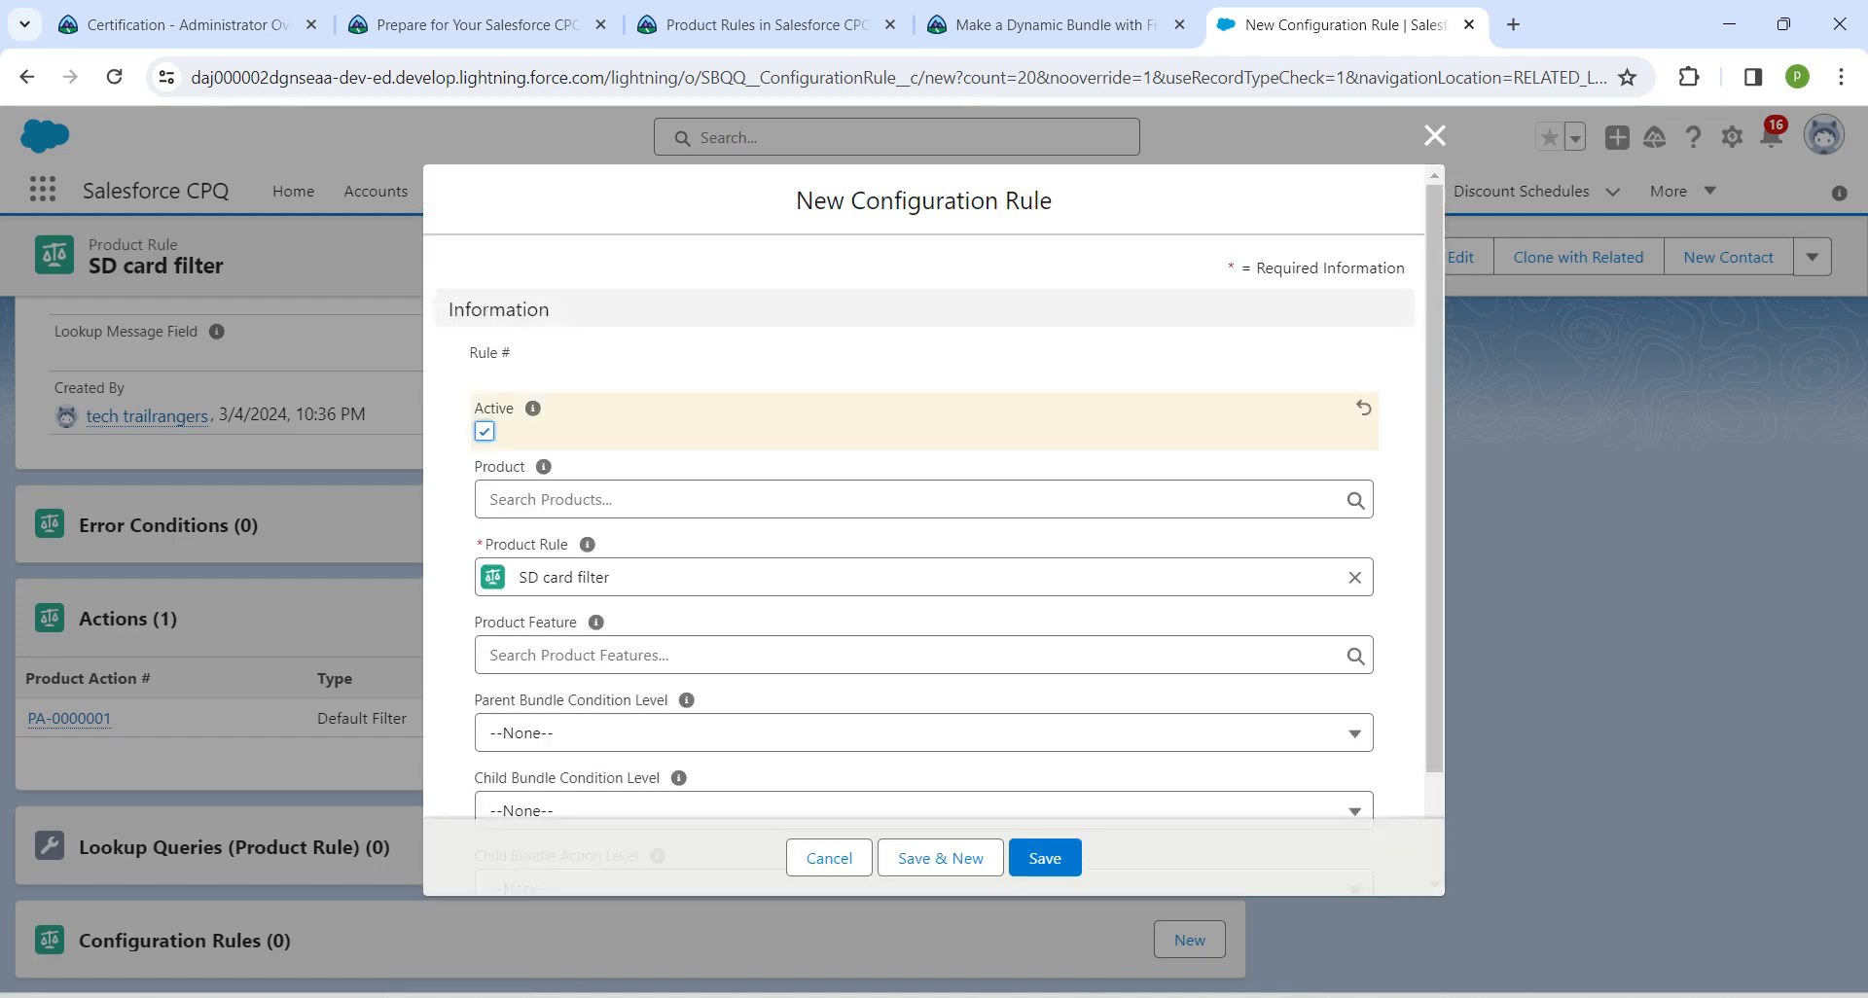
click(565, 499)
text(video)
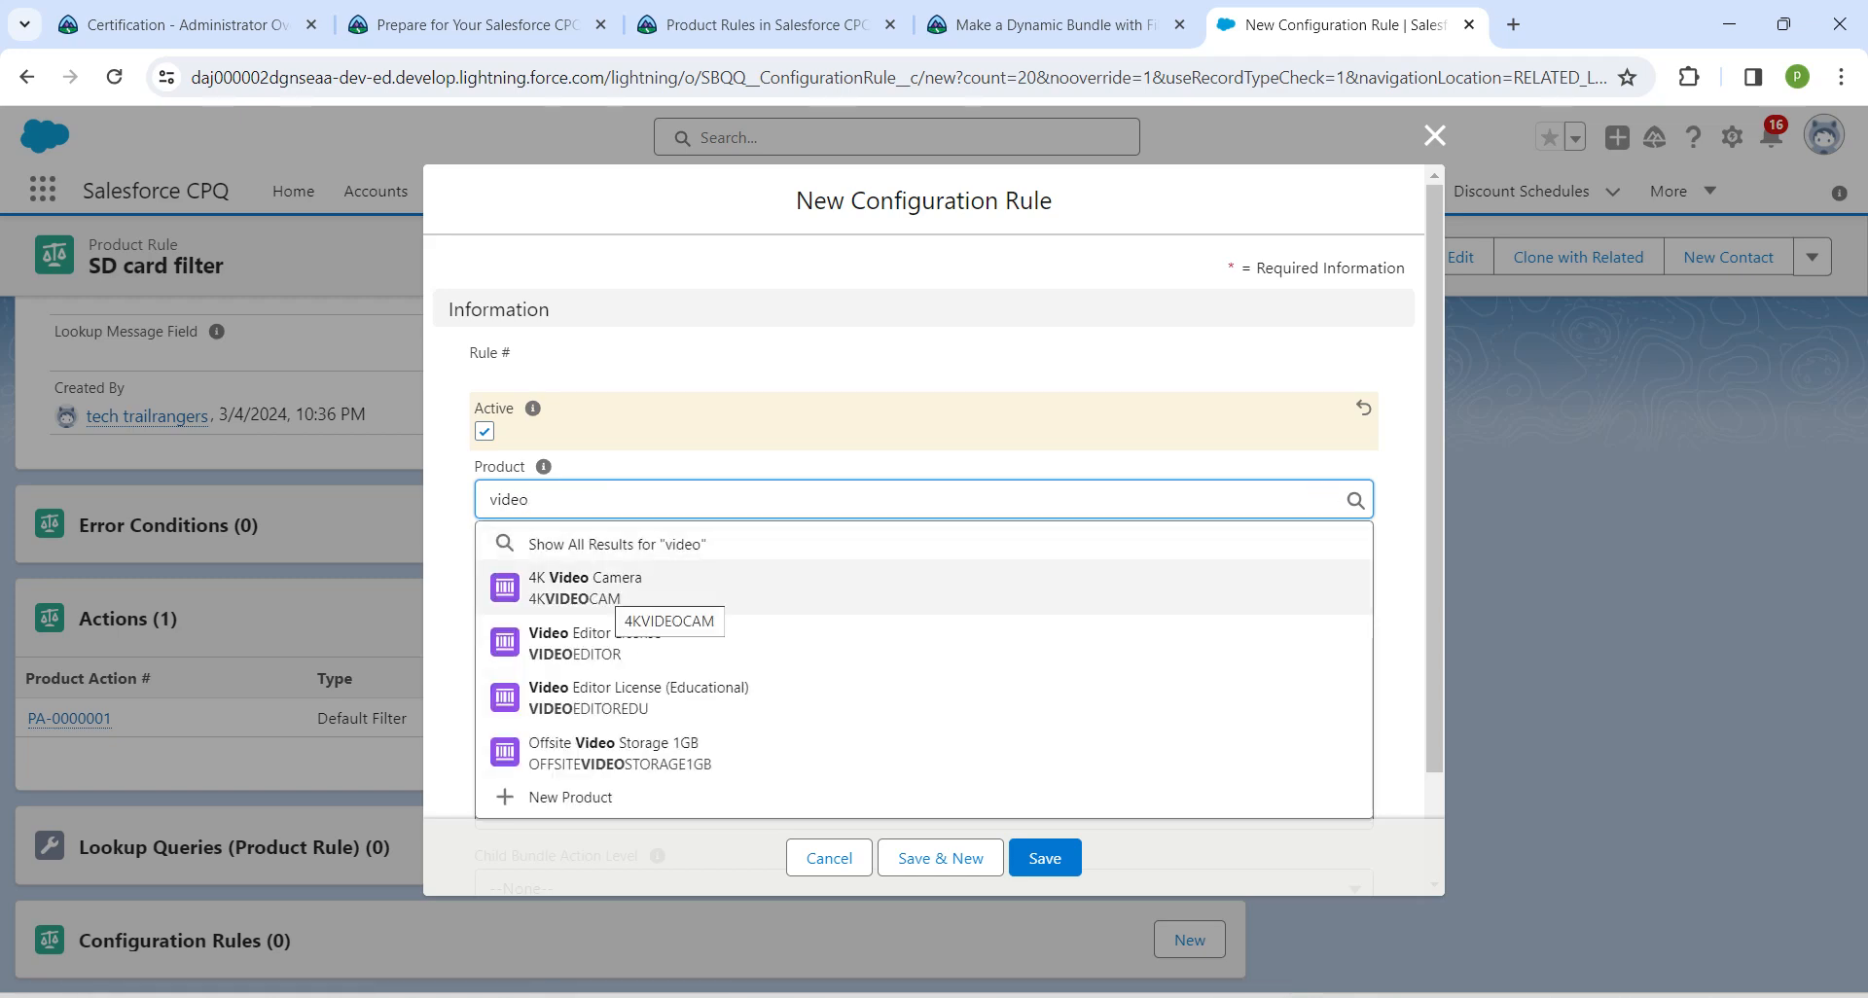
click(611, 596)
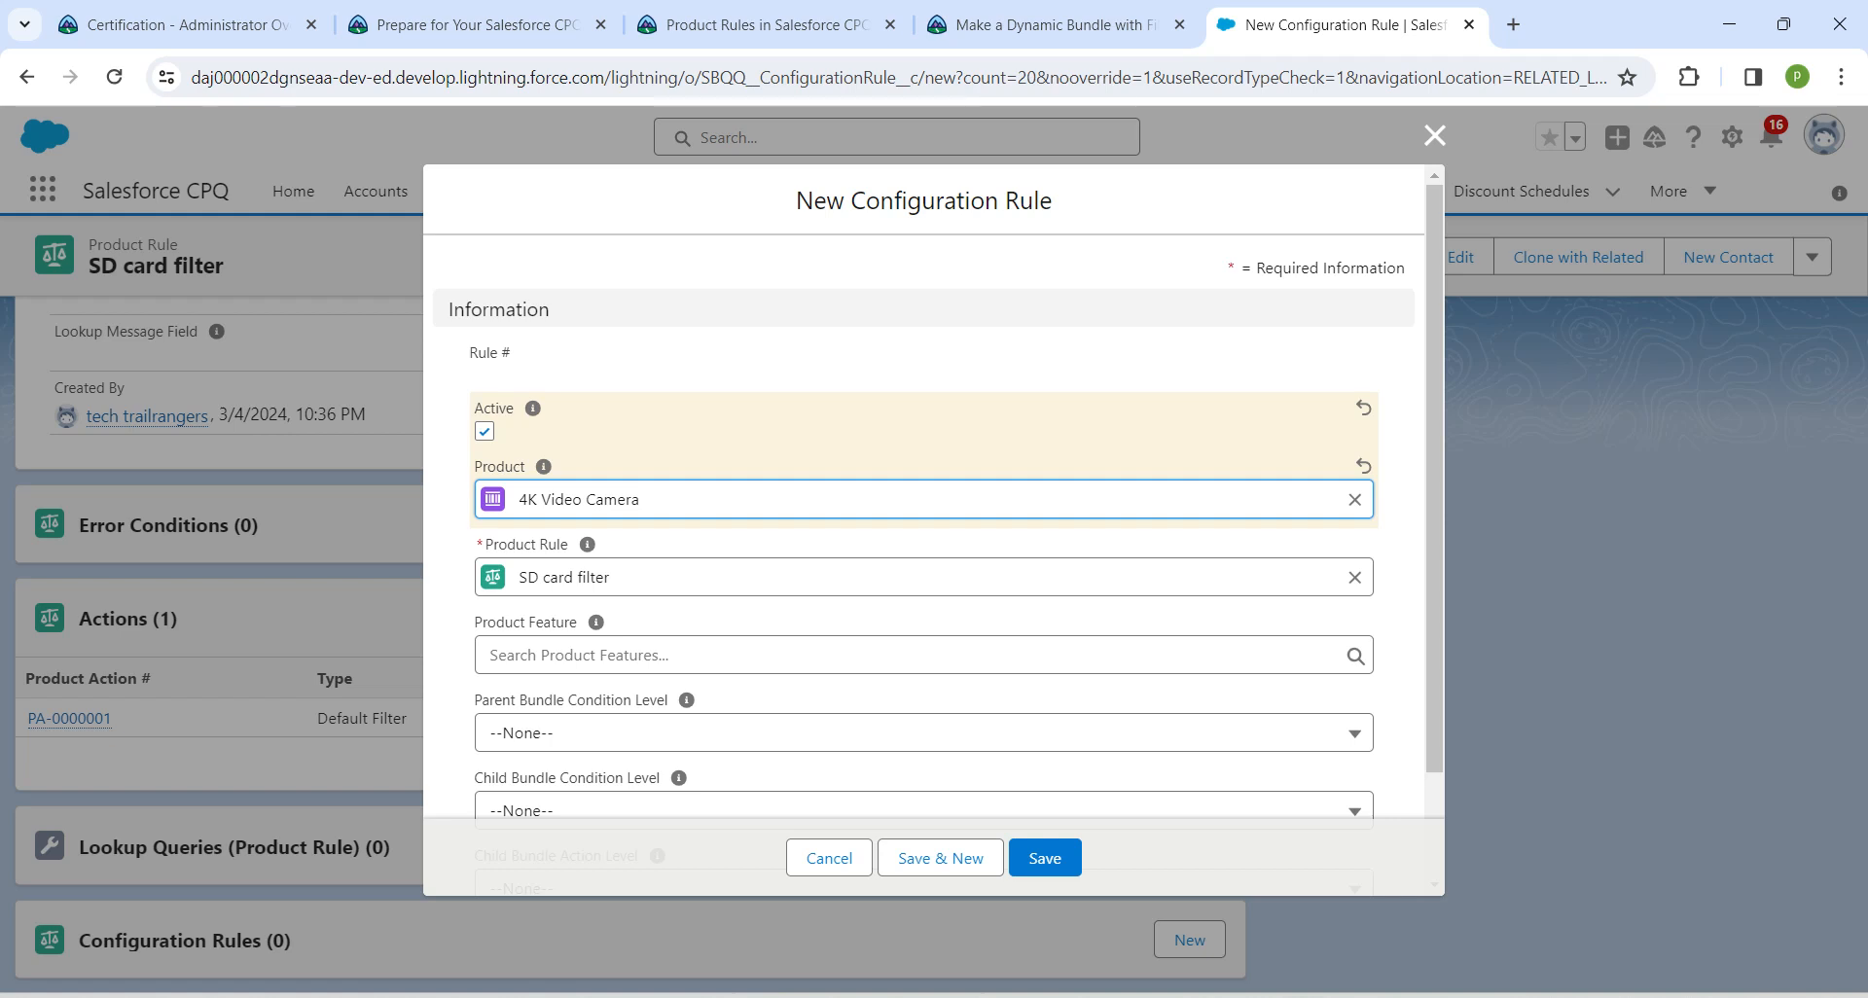
Set the configuration rule's Product Feature to StorageStorage by searching for "storage", and save the rule
click(613, 656)
text(st)
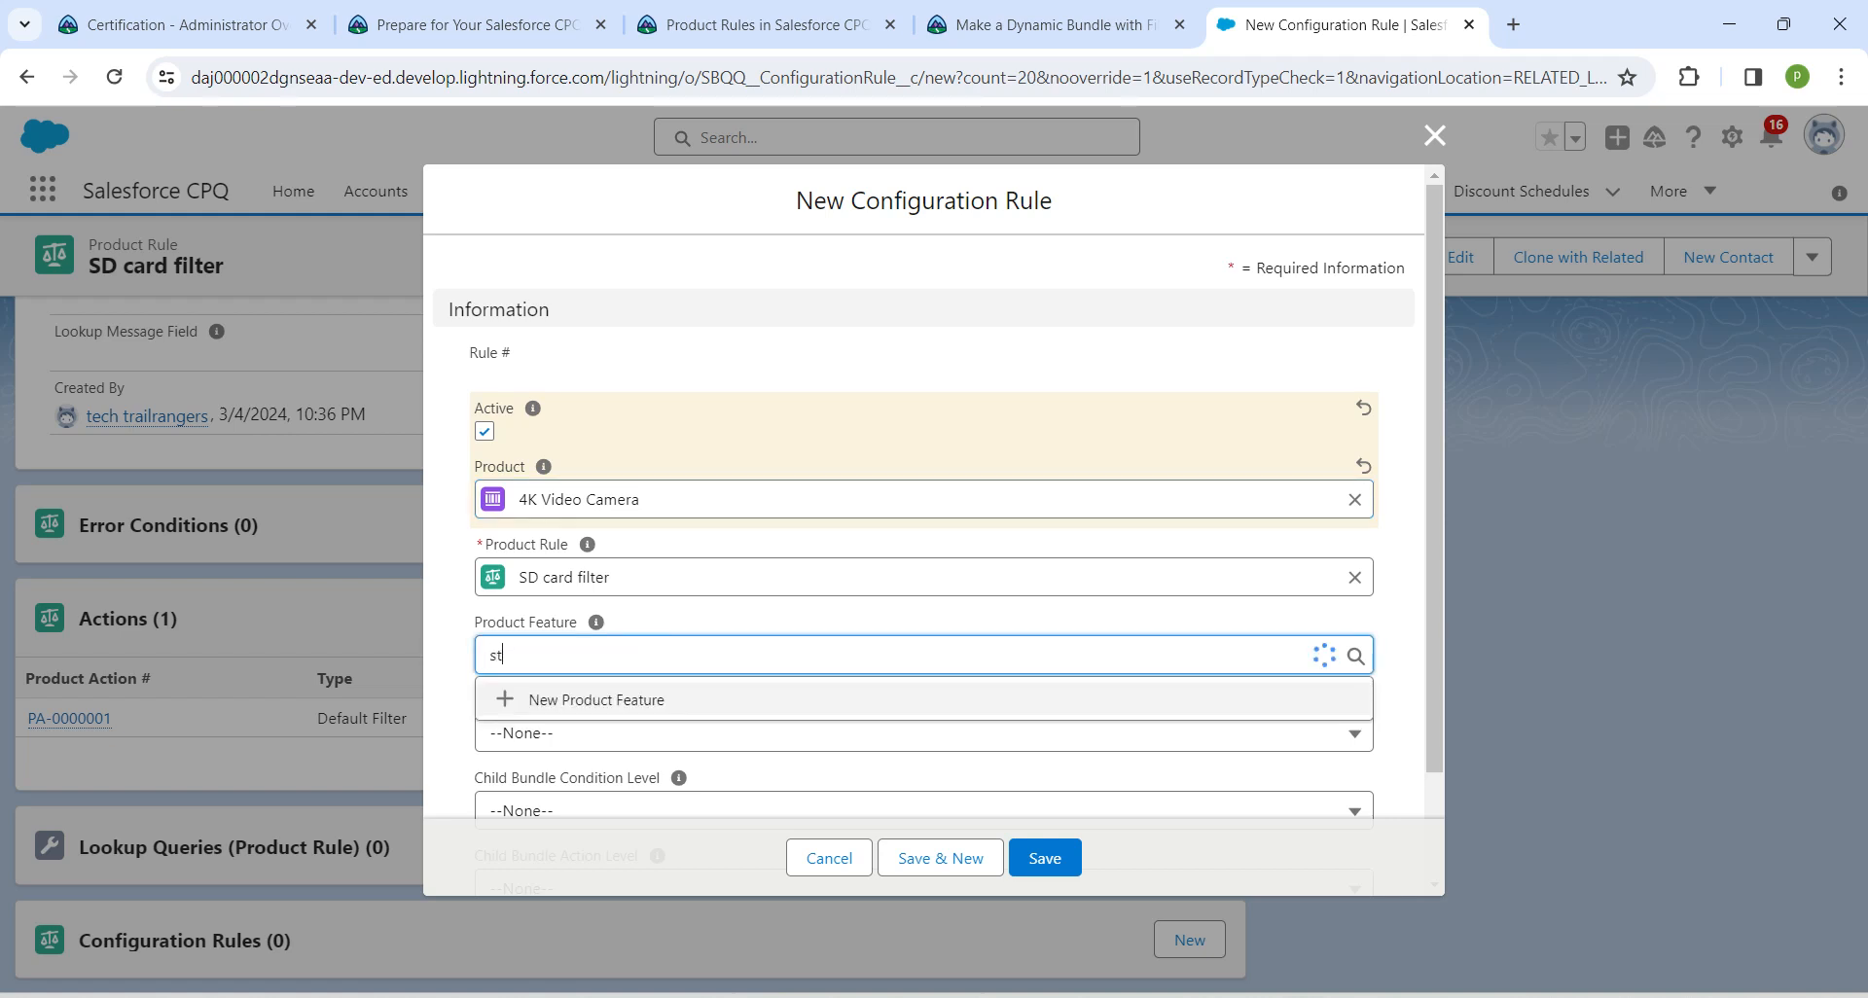
text(or)
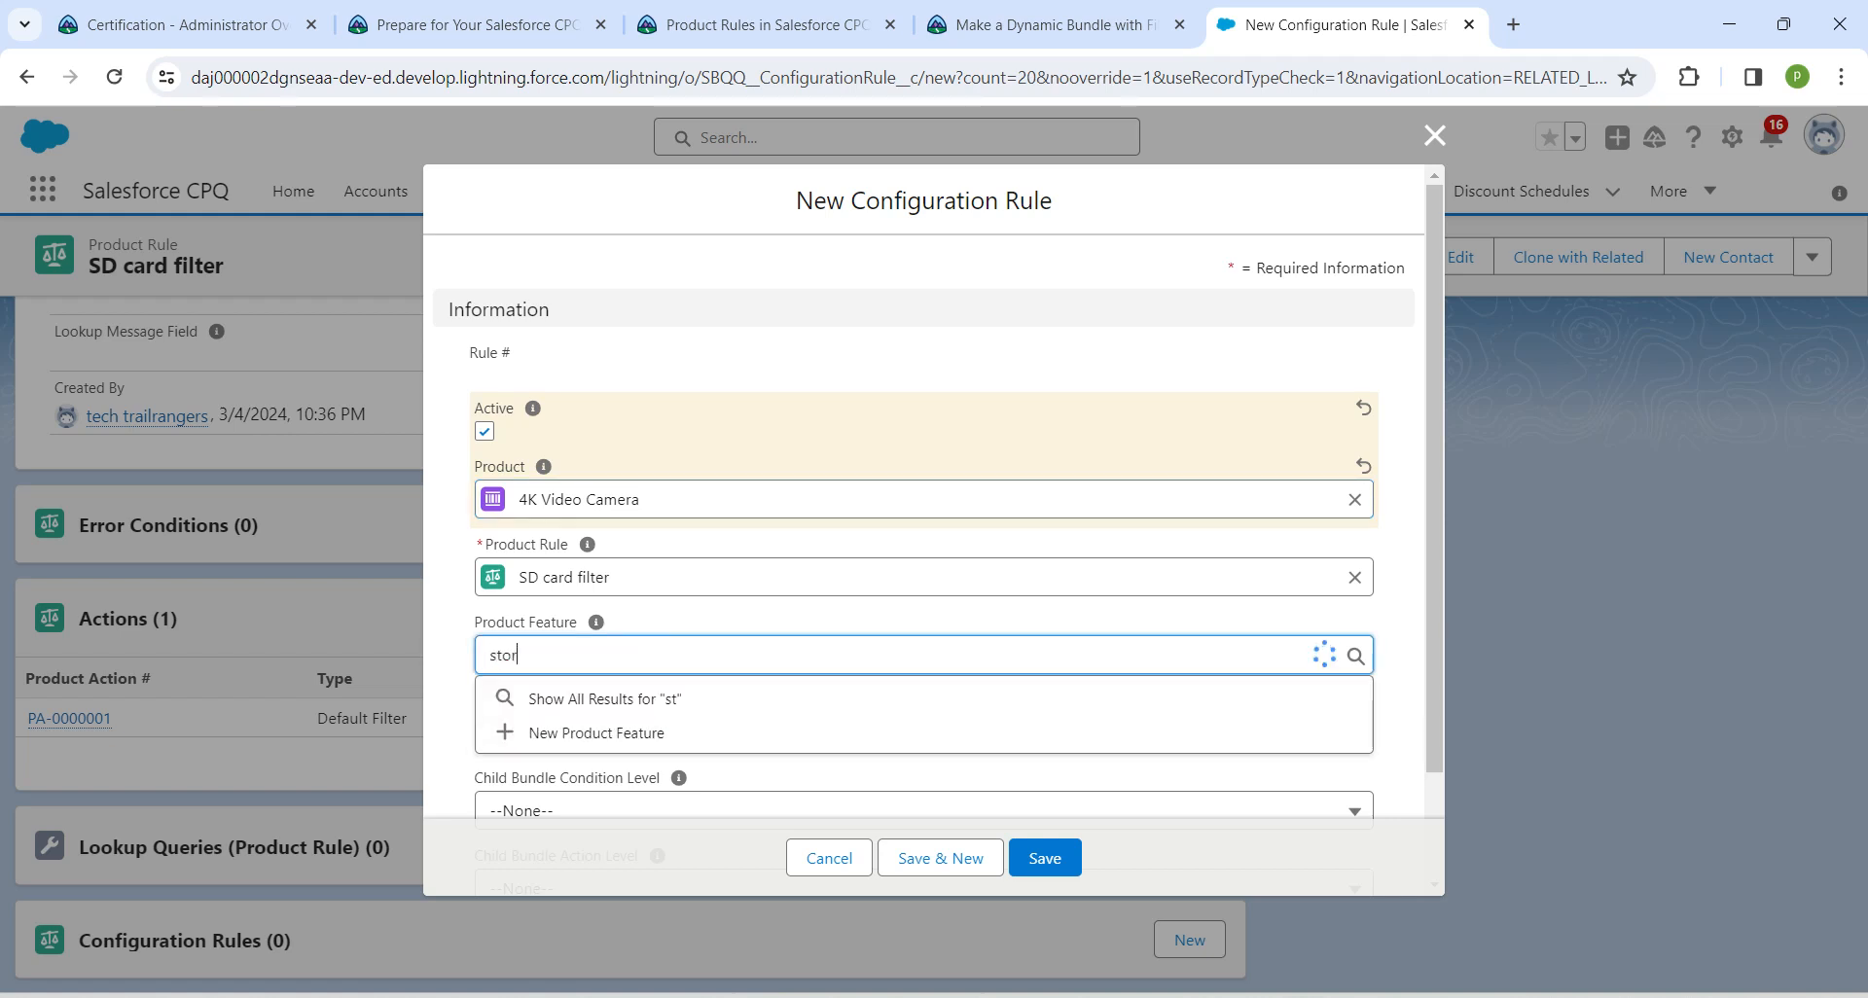
text(age)
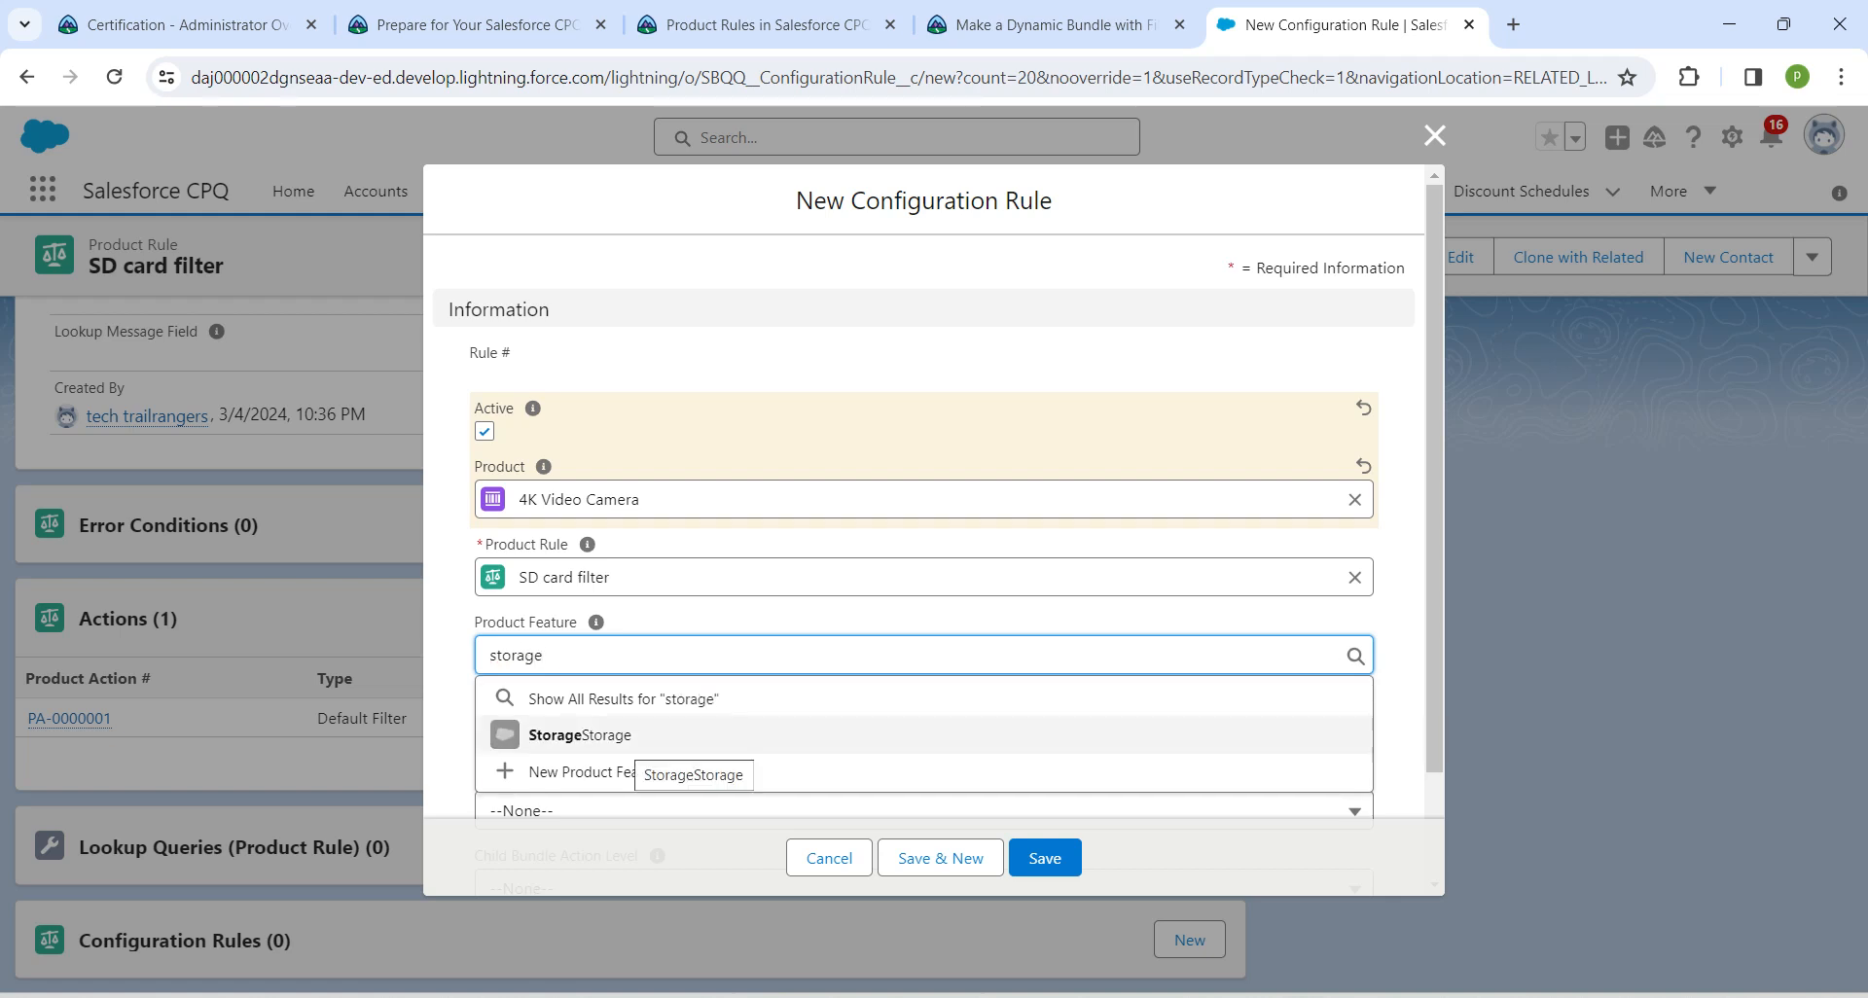
click(631, 736)
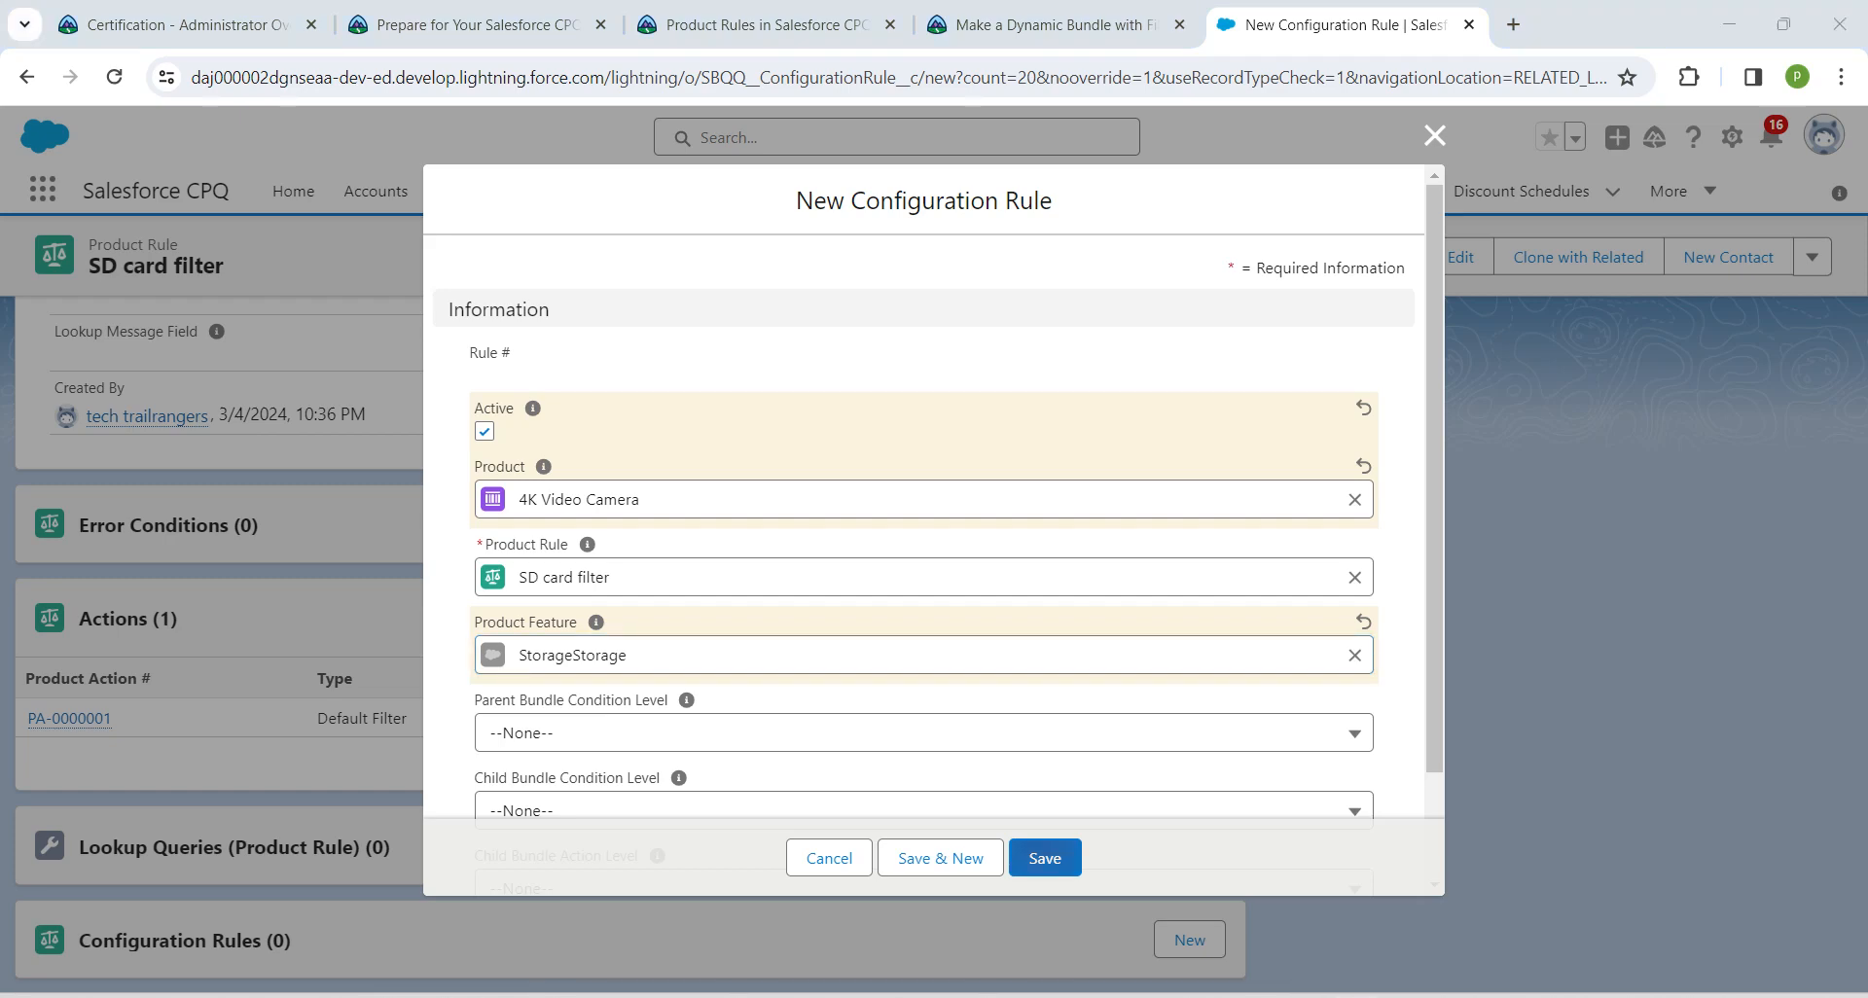
click(1044, 858)
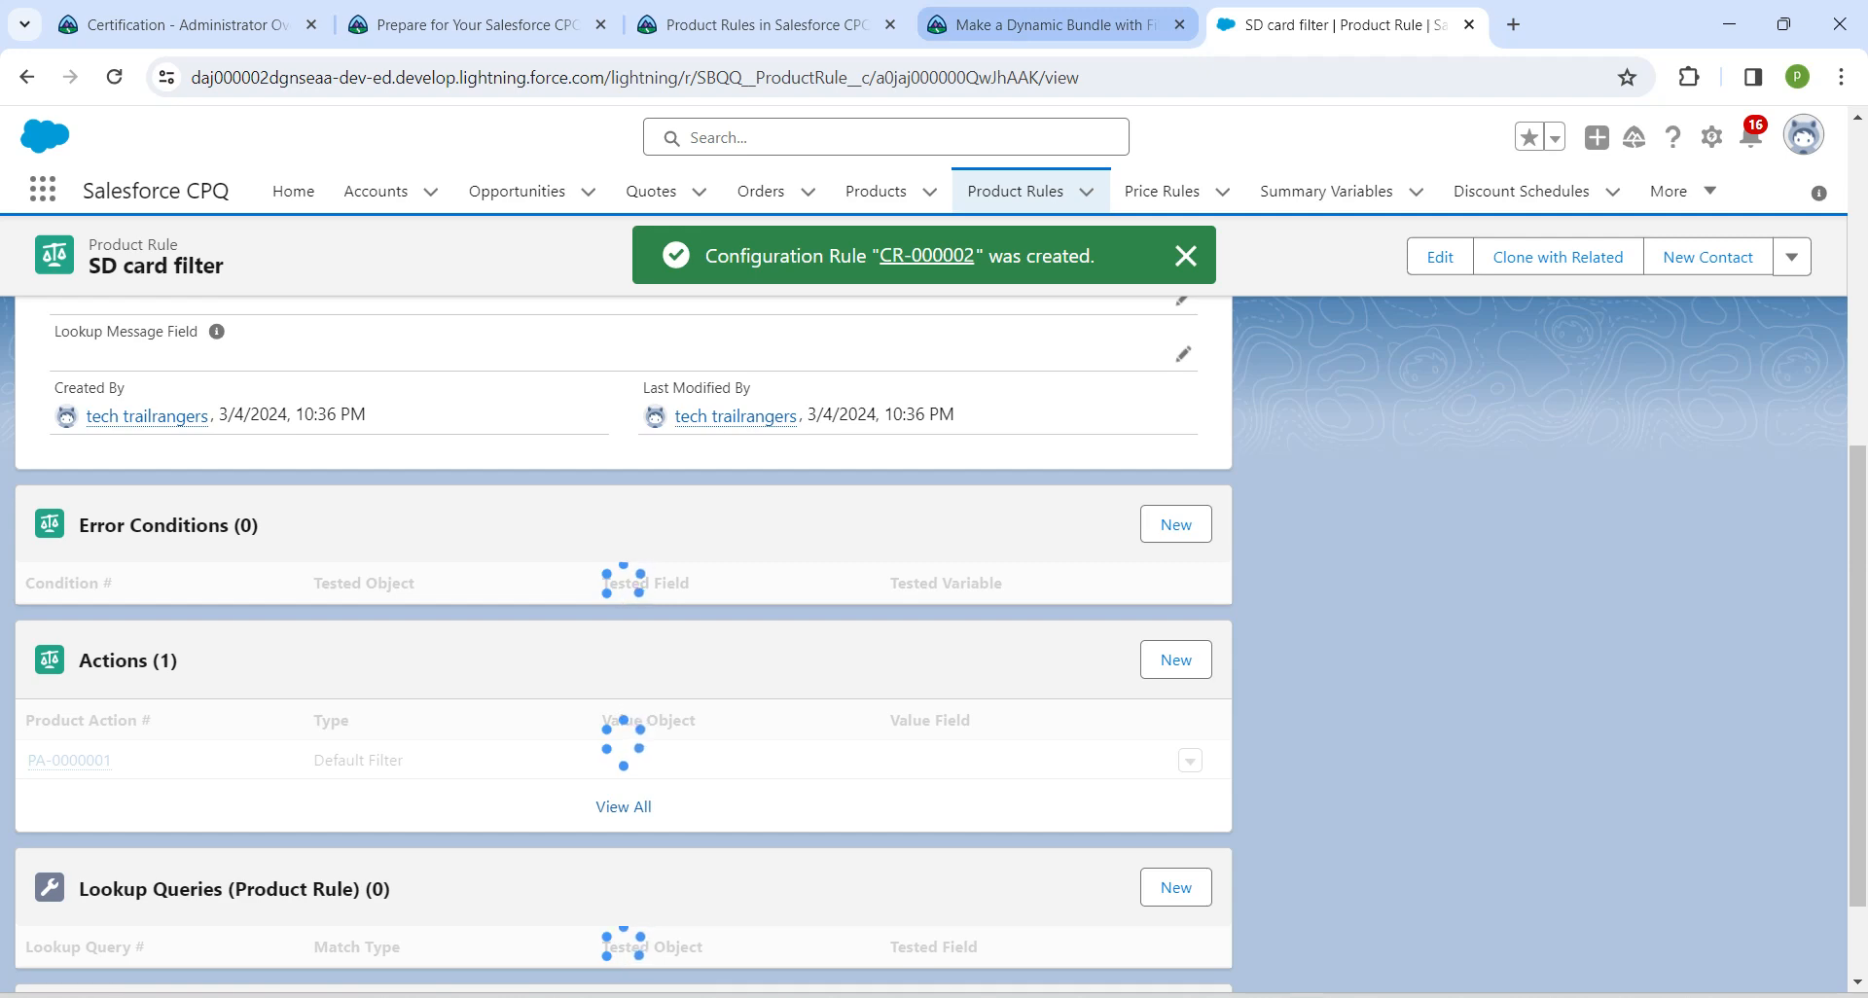
Submit the Create a Dynamic Bundle challenge for checking on Trailhead and review the feedback on it
click(1056, 25)
scroll(519, 674, down, 3)
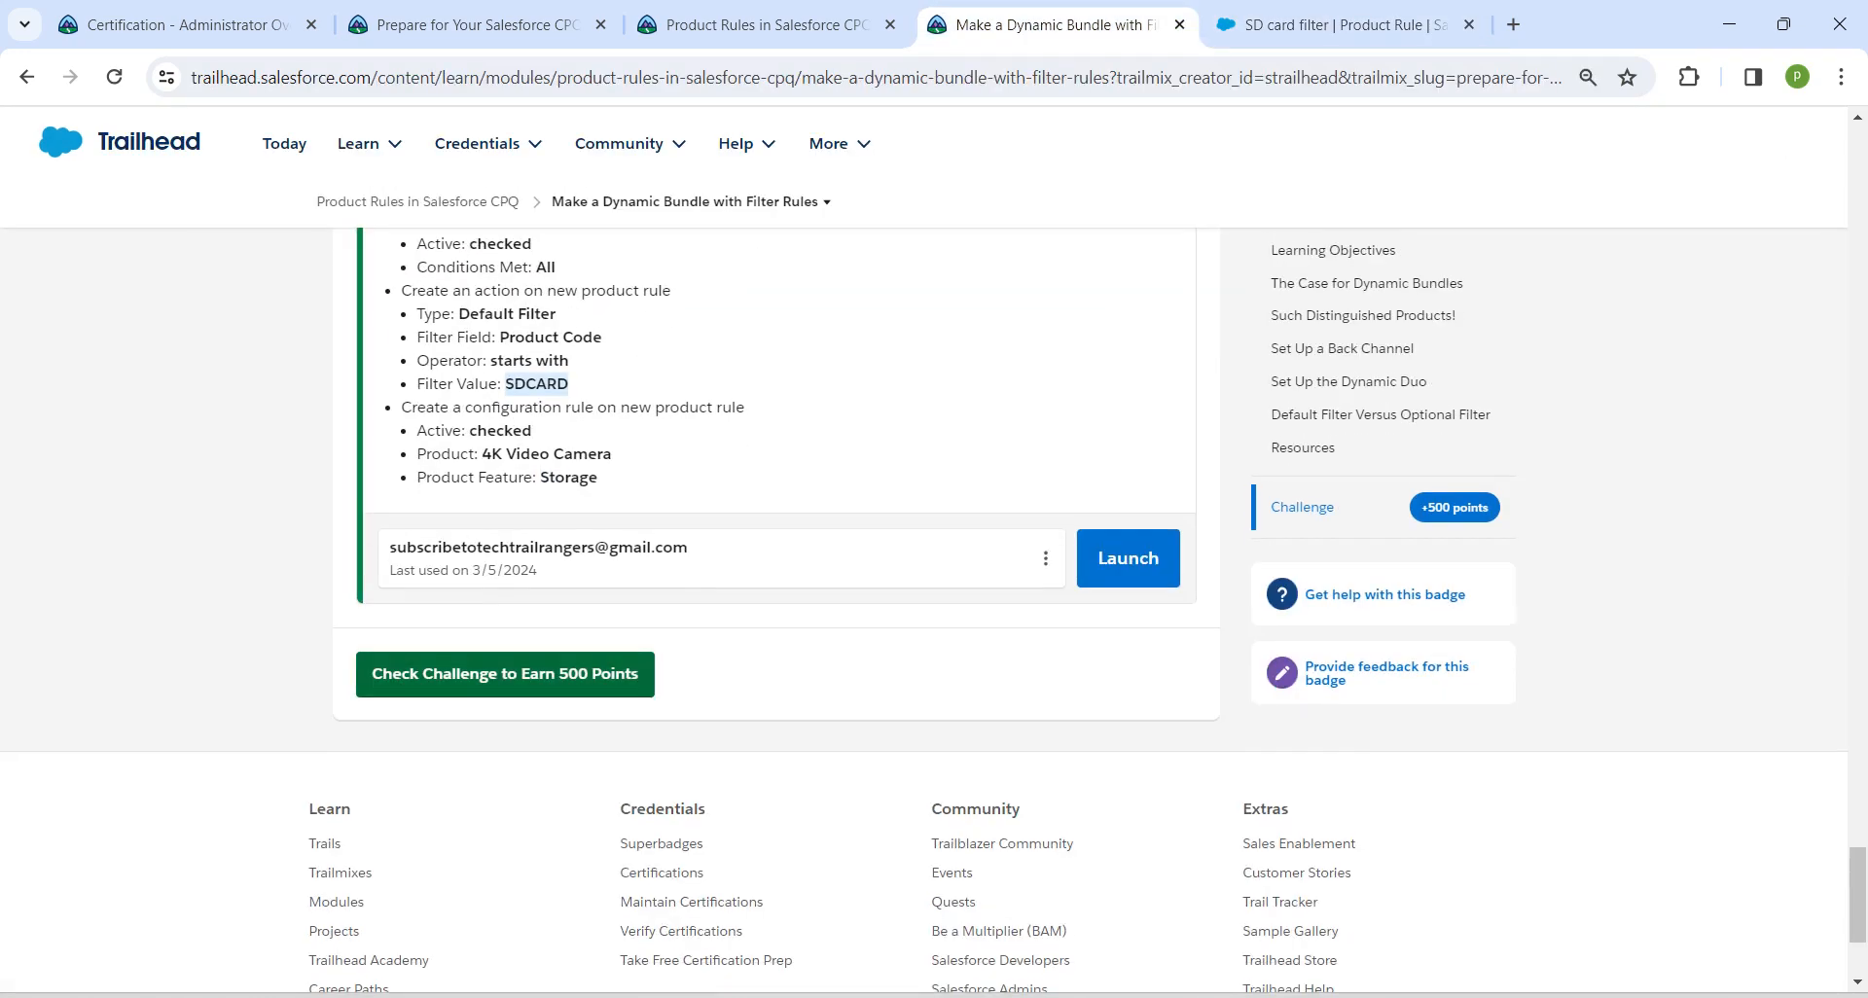
click(519, 673)
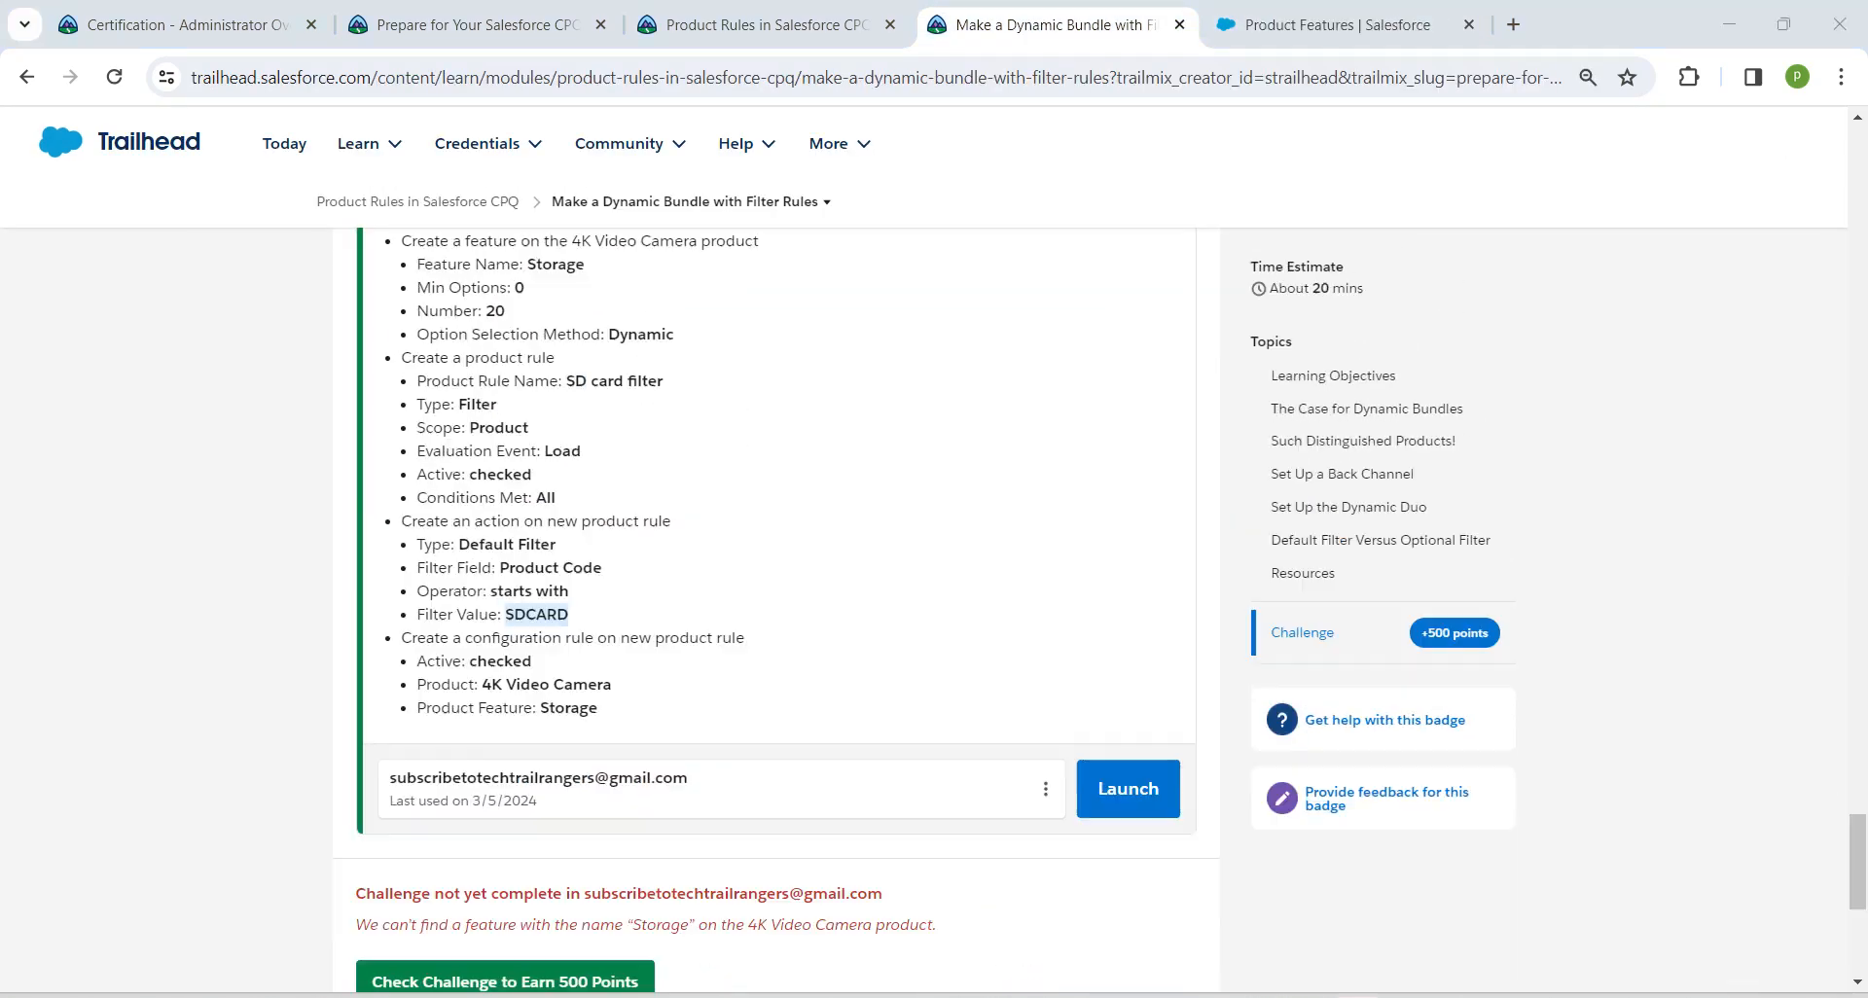
scroll(776, 584, down, 2)
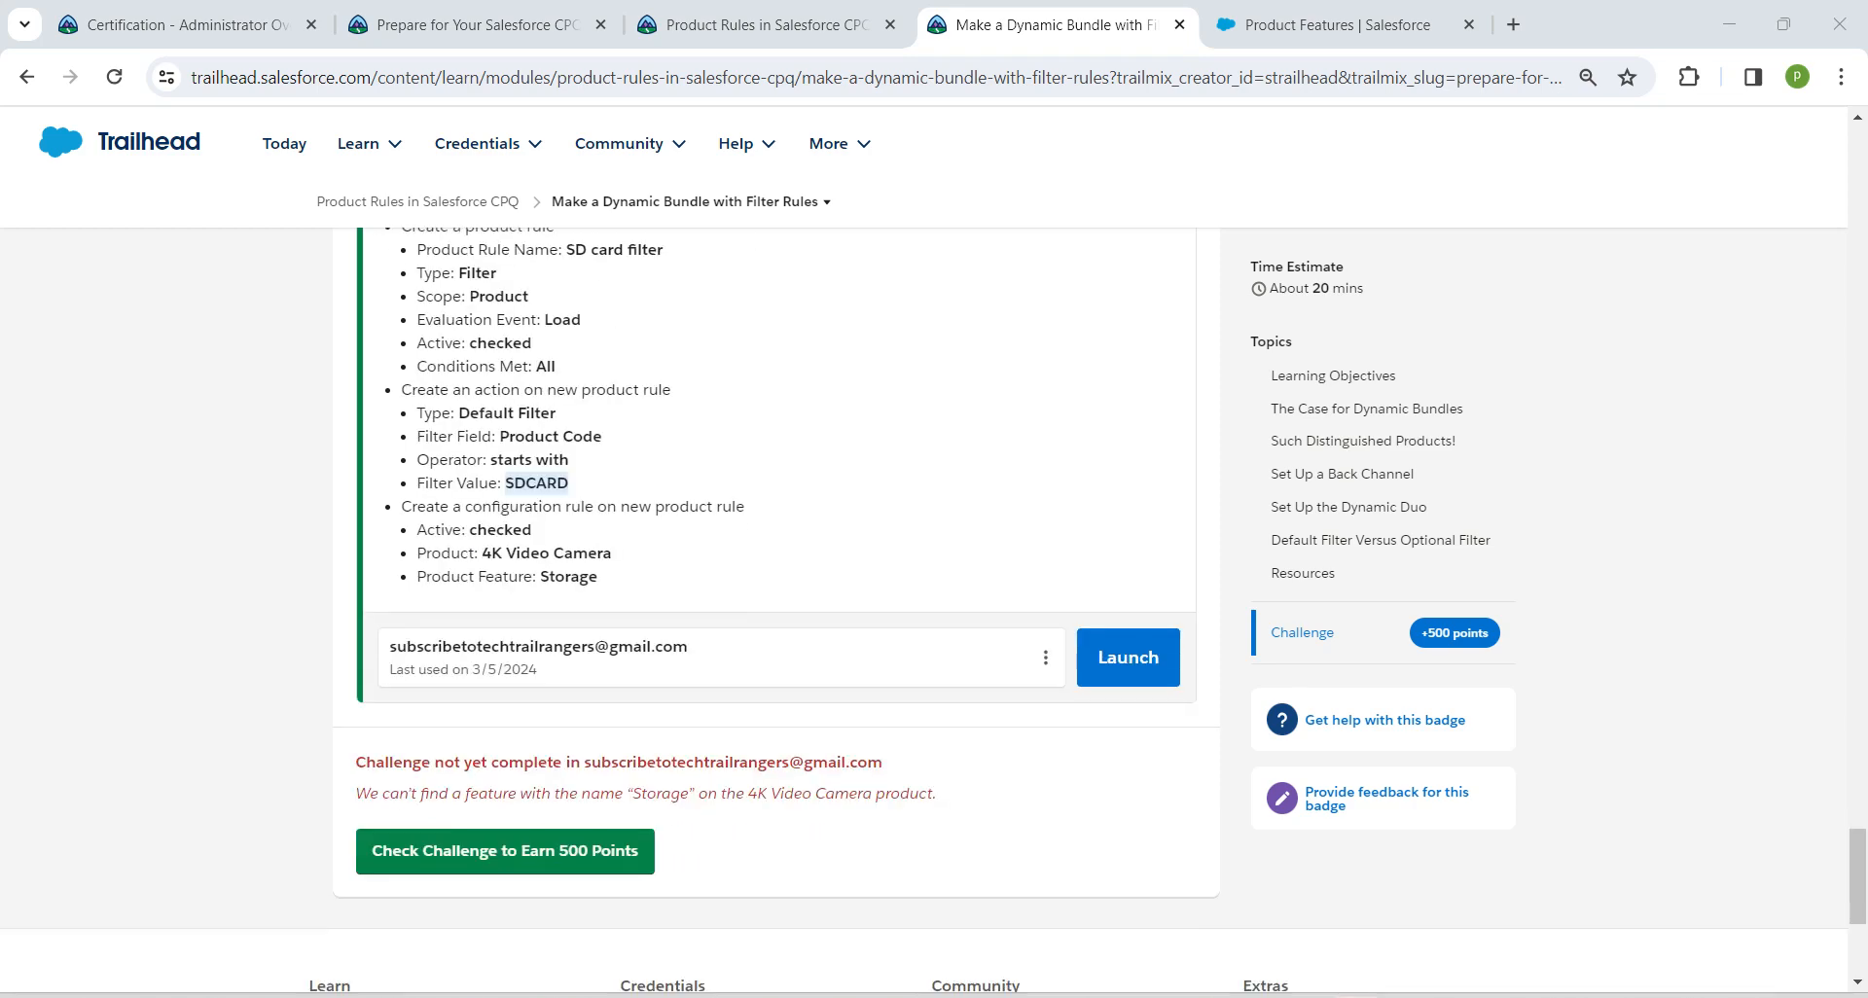
drag(633, 793, 681, 794)
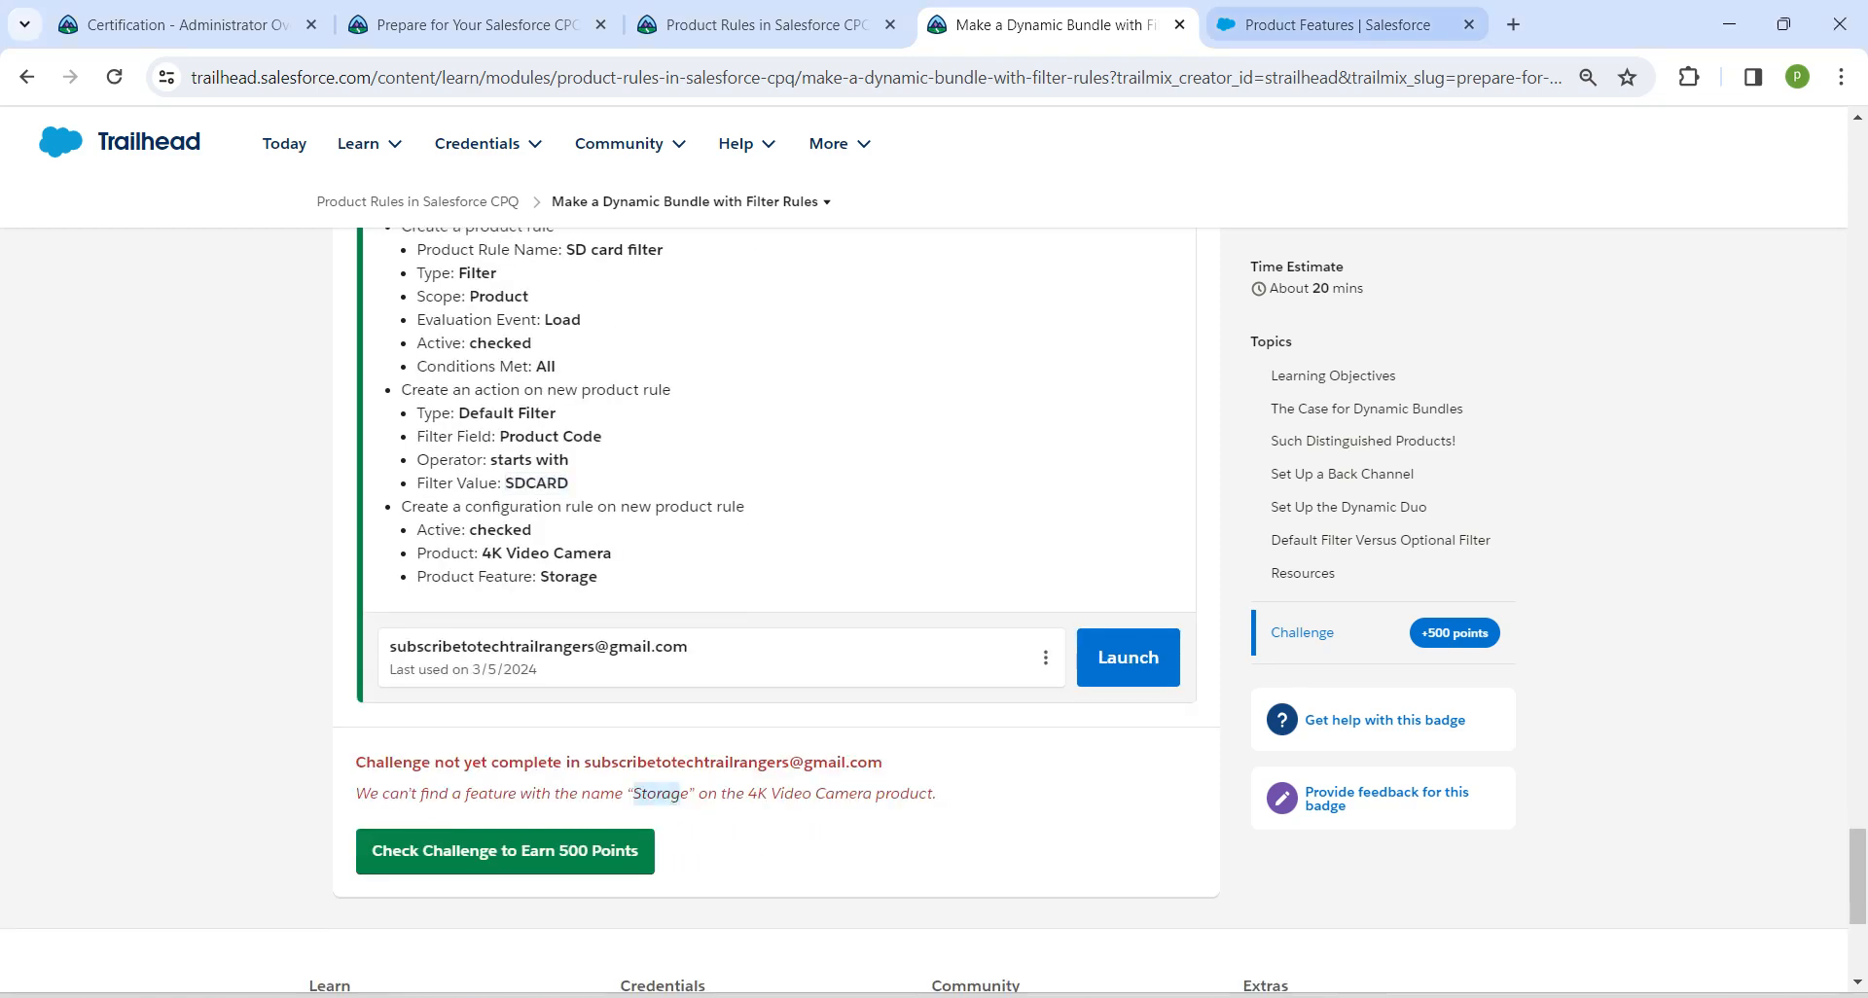
In Salesforce, rename the 4K Video Camera product's StorageStorage feature to Storage and save it
click(1337, 25)
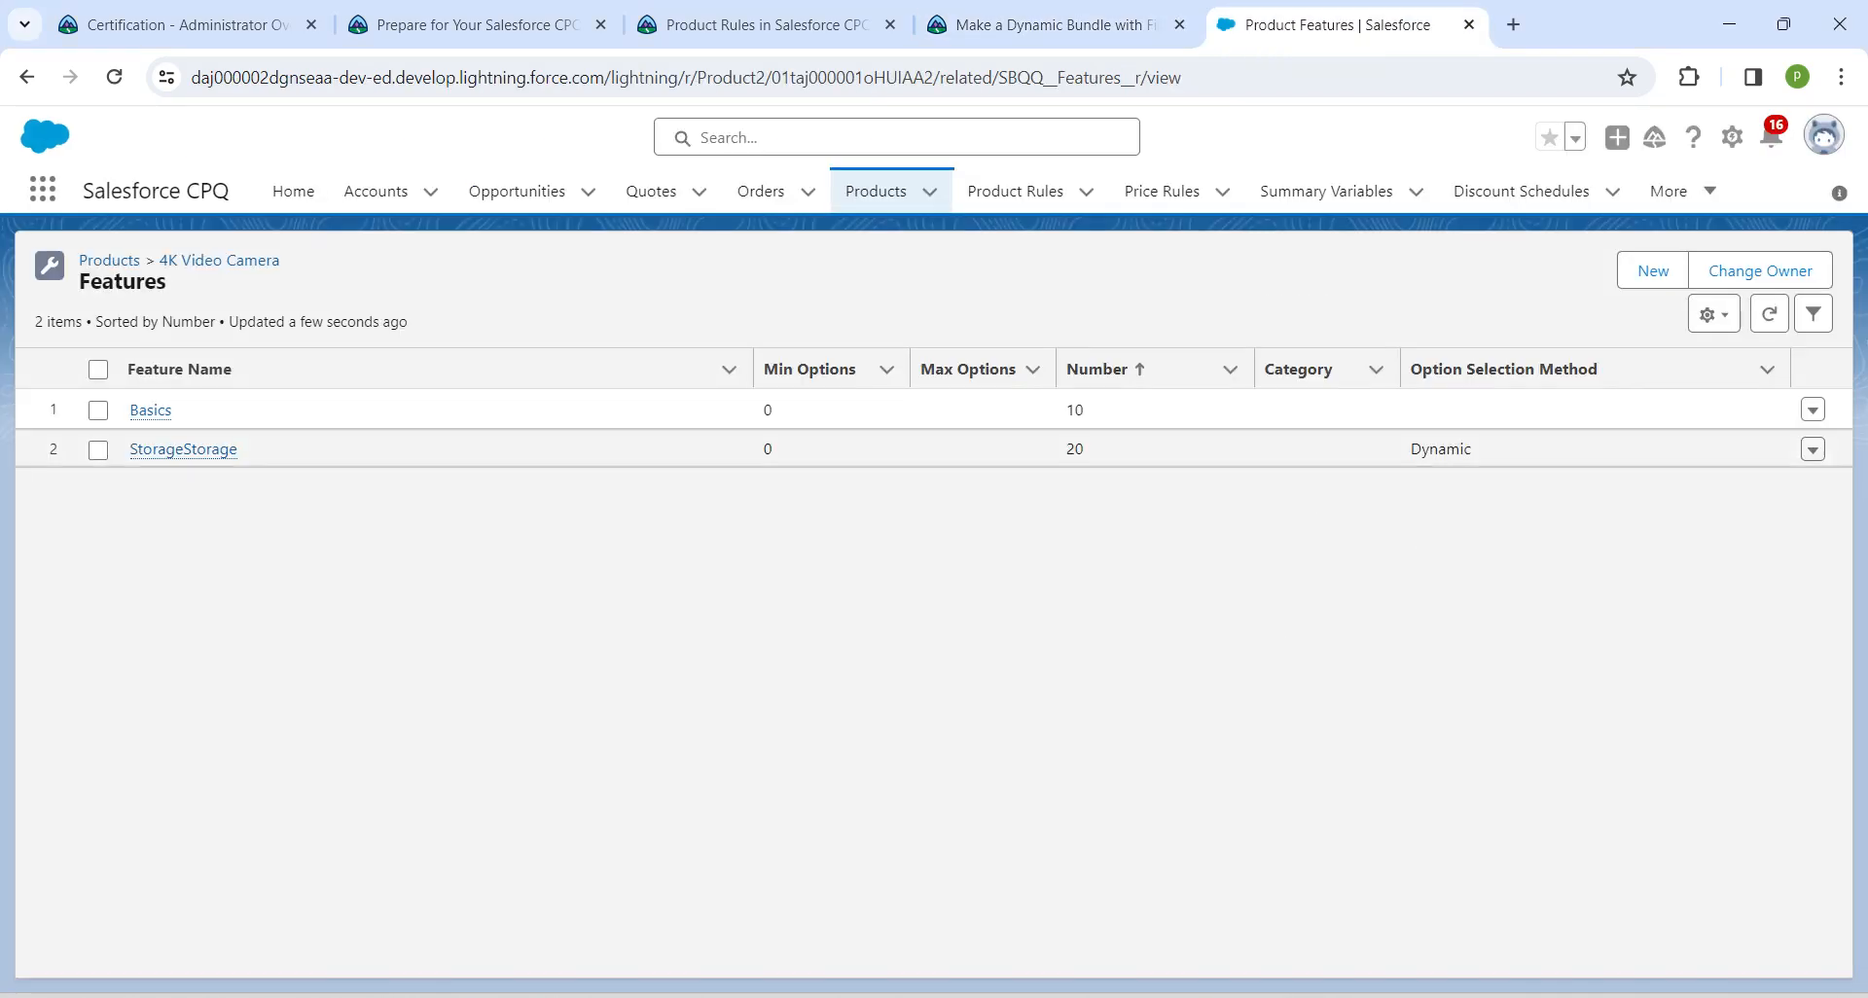
click(876, 190)
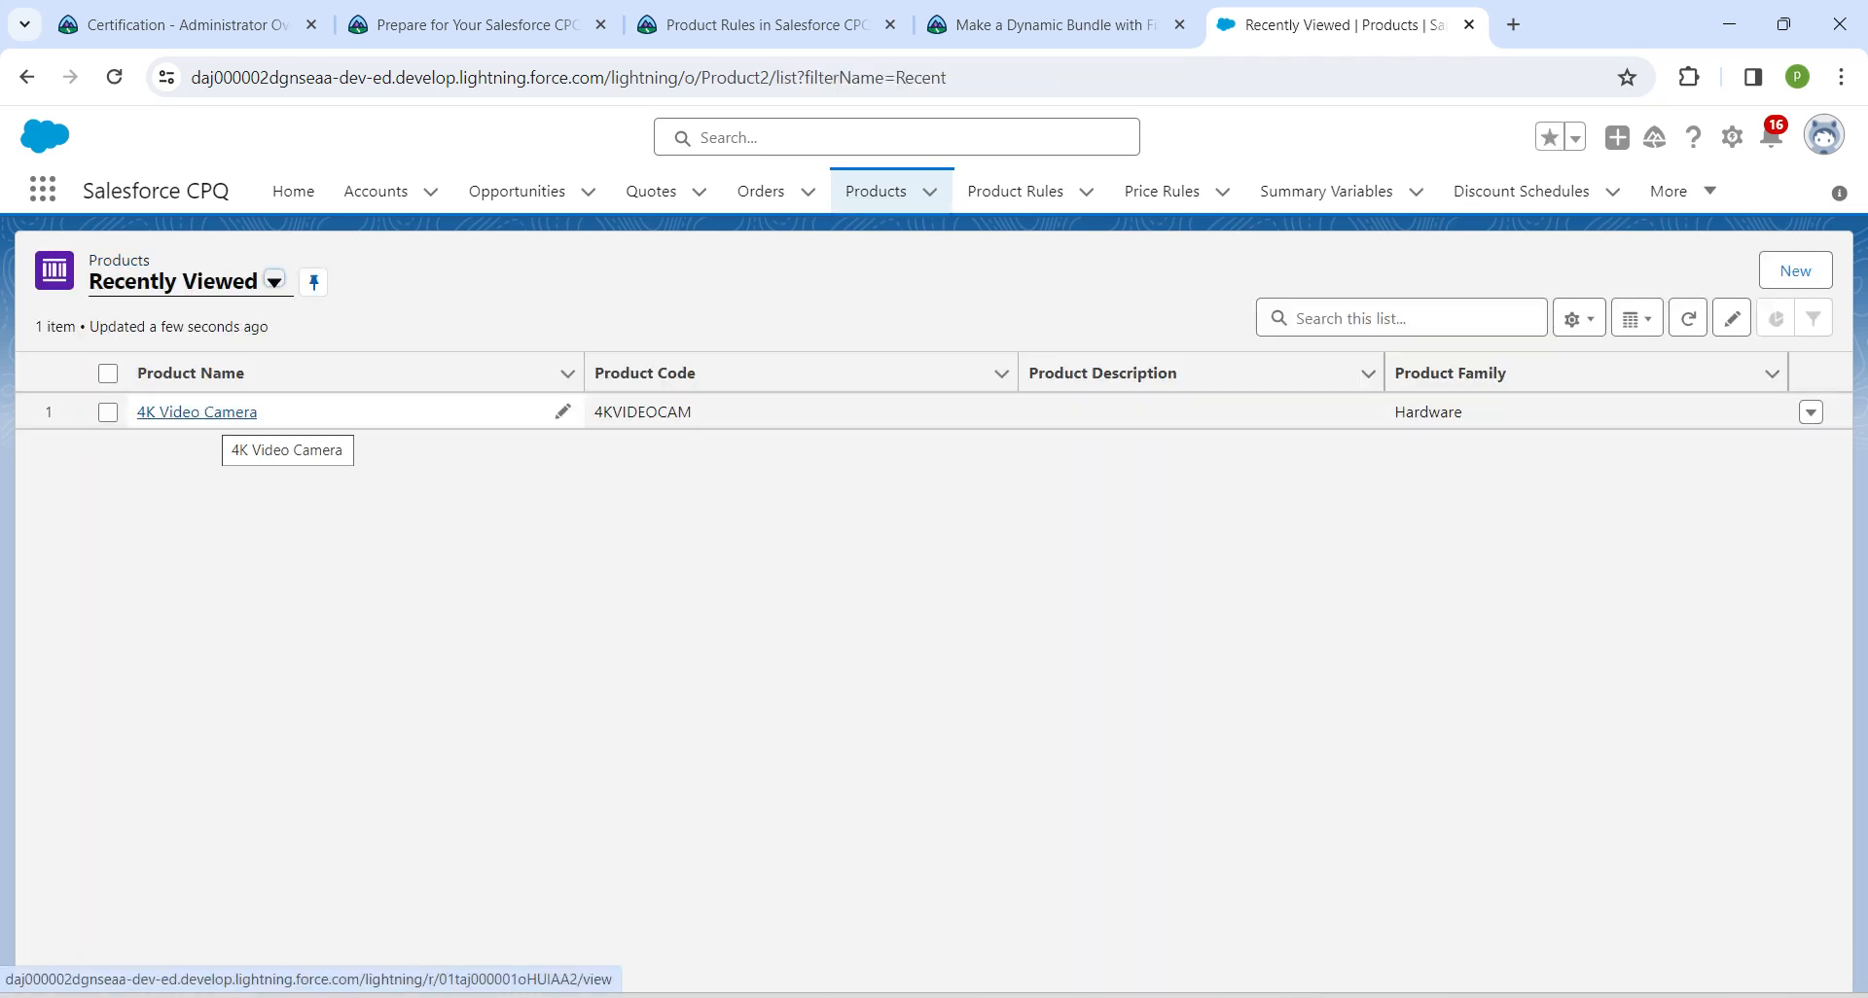
click(224, 411)
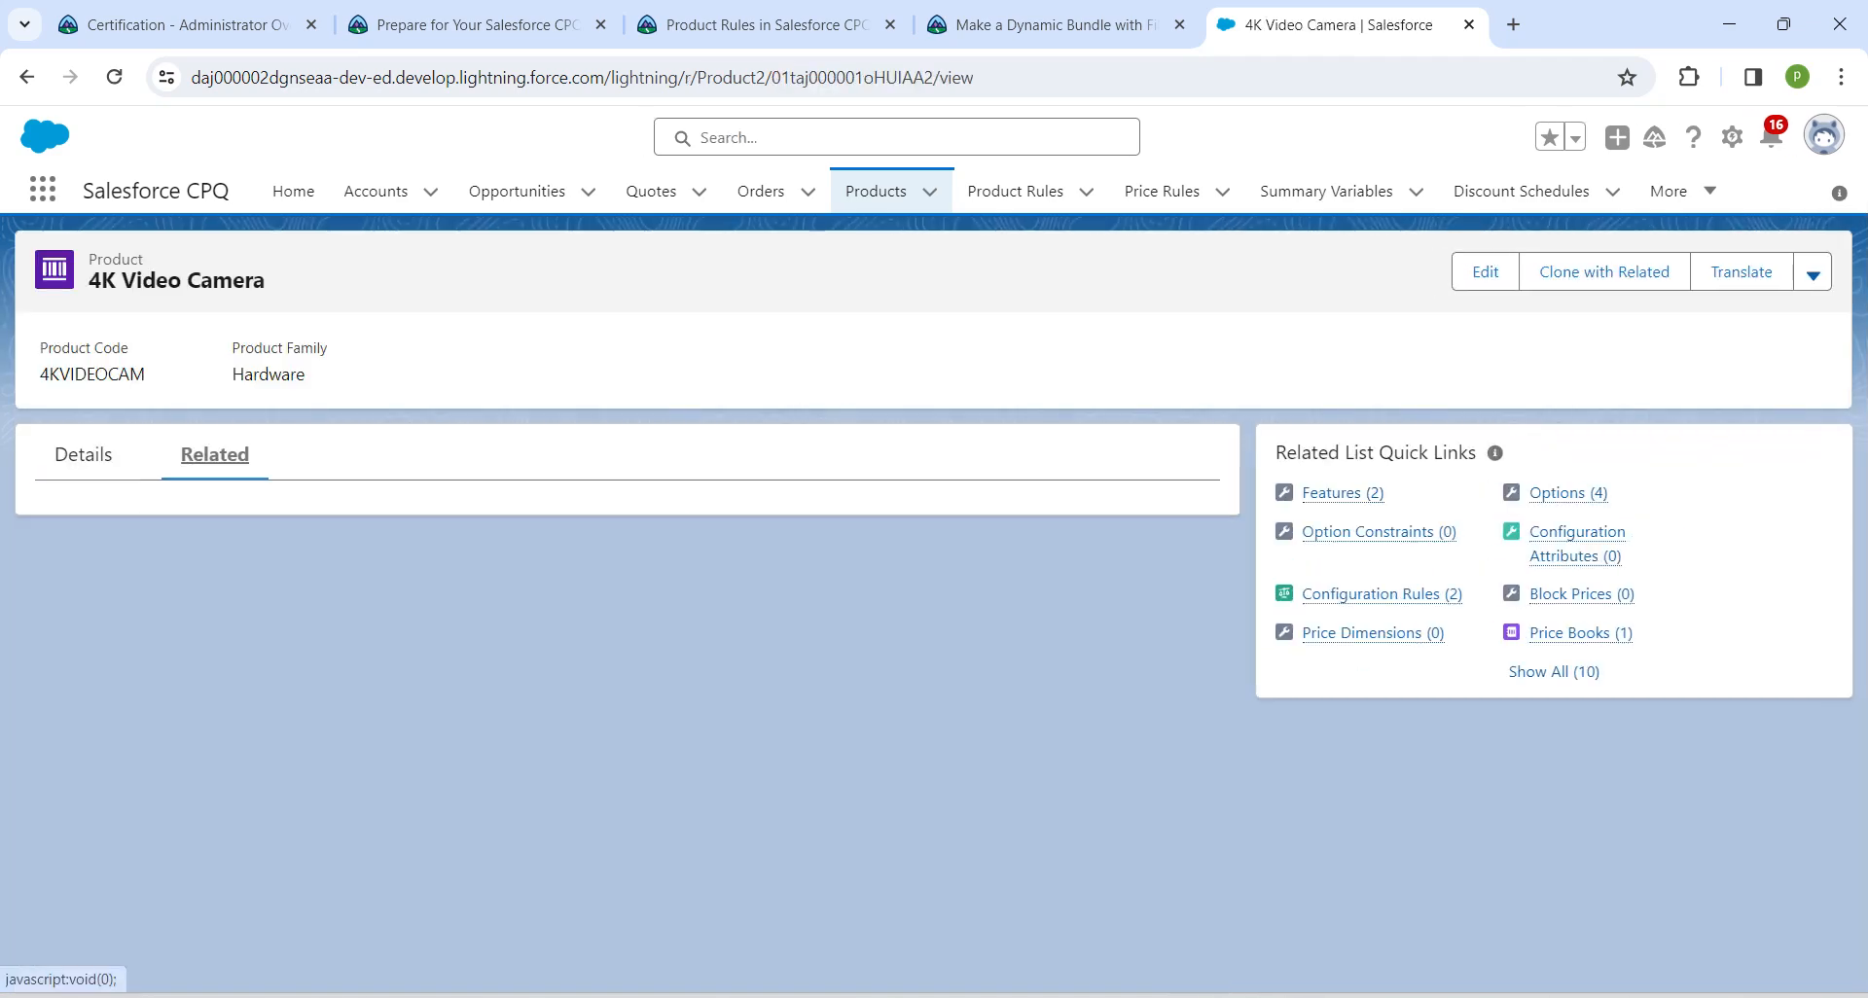
click(215, 454)
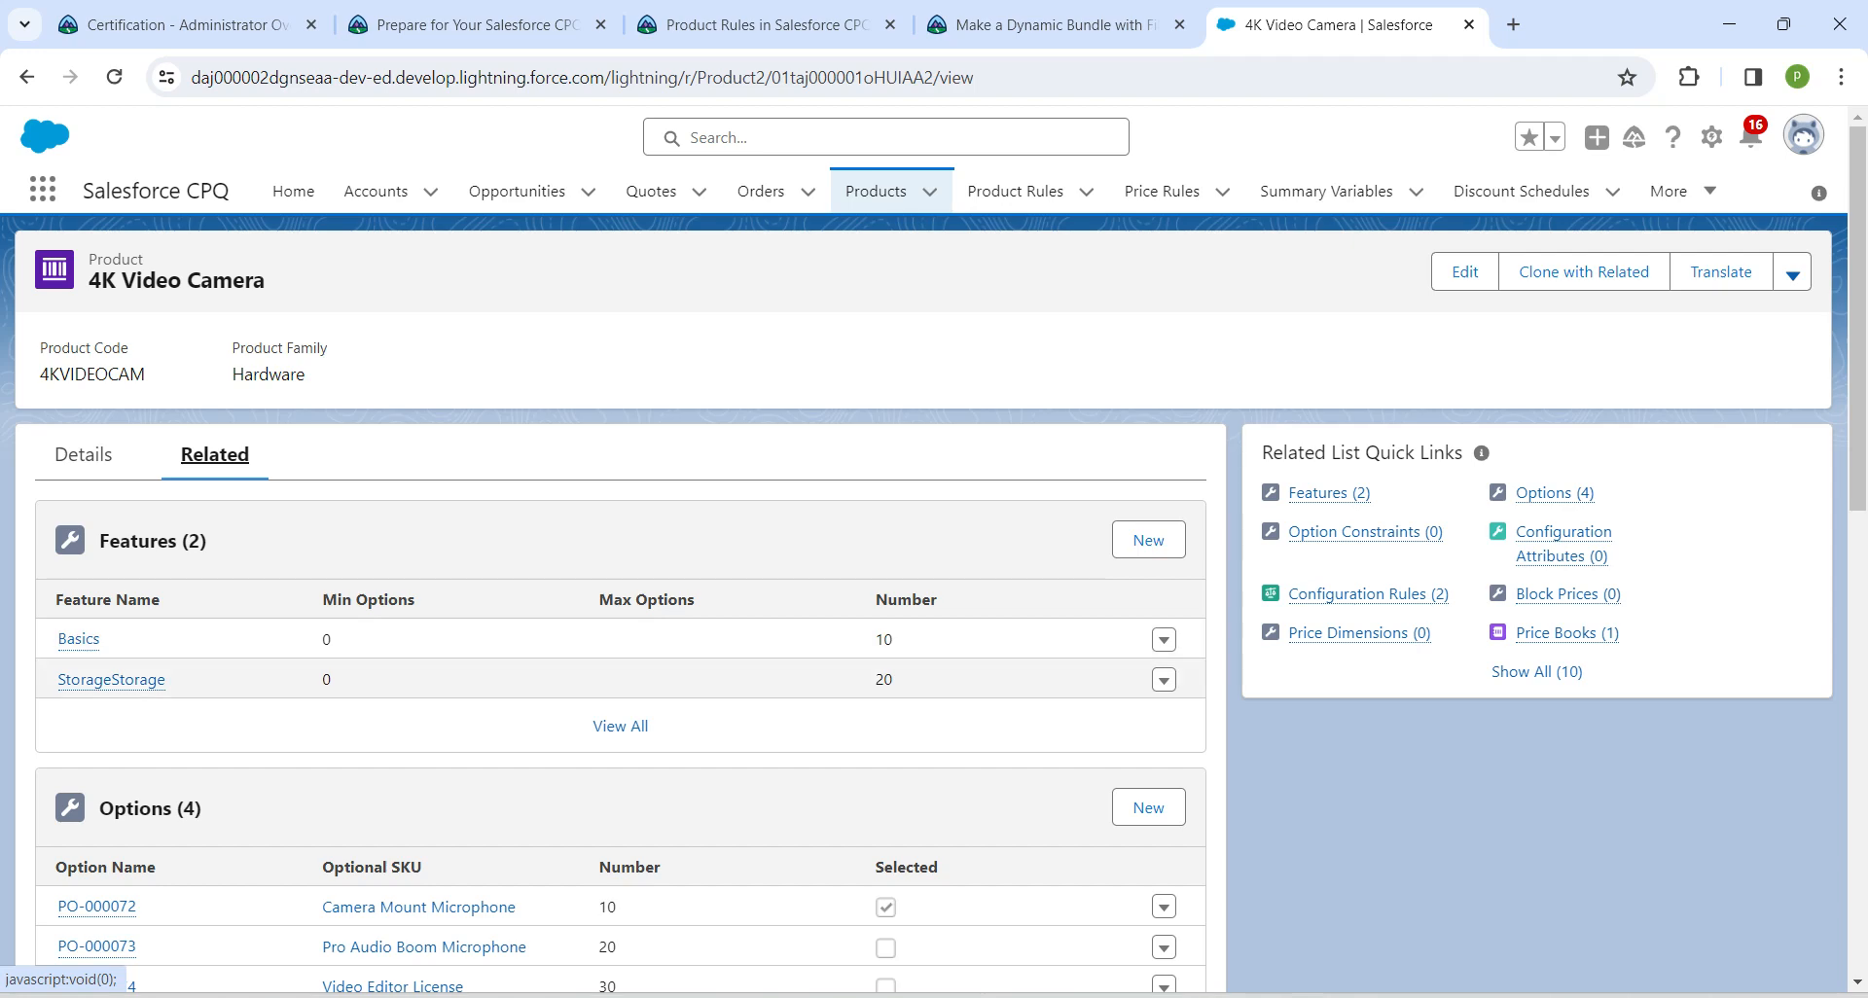
click(1163, 679)
click(1106, 622)
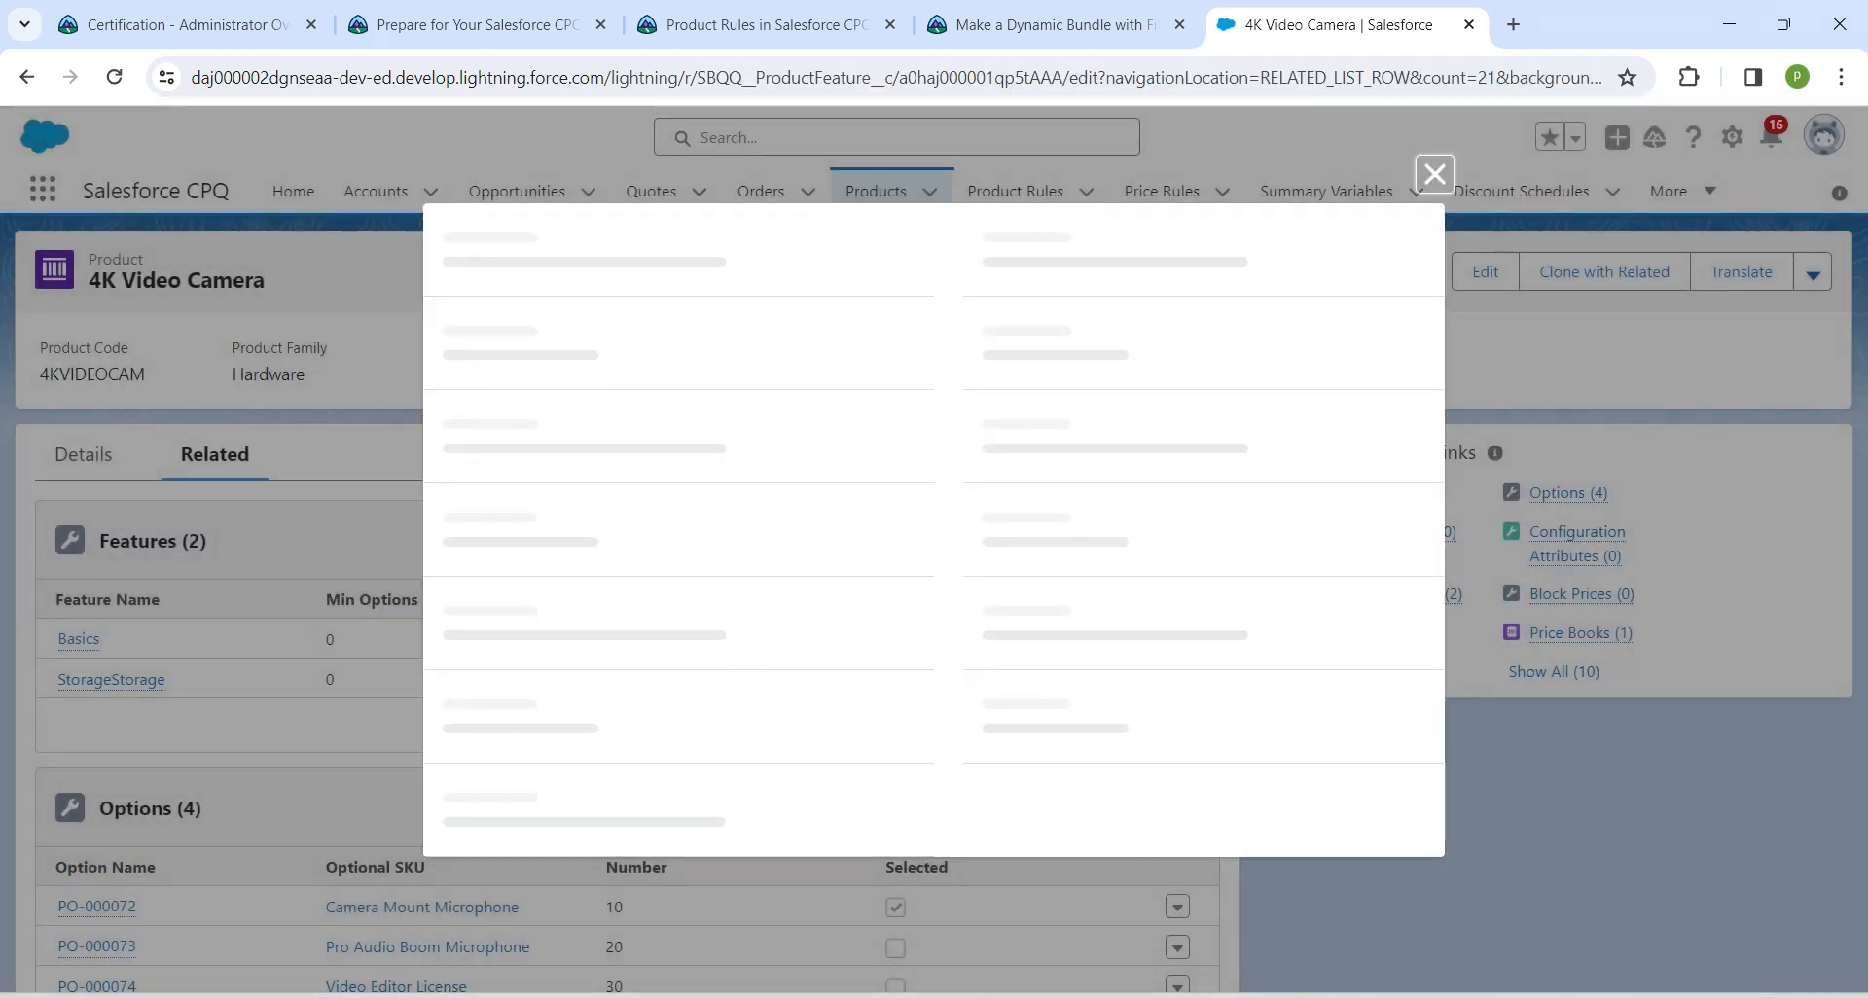
key(BackSpace)
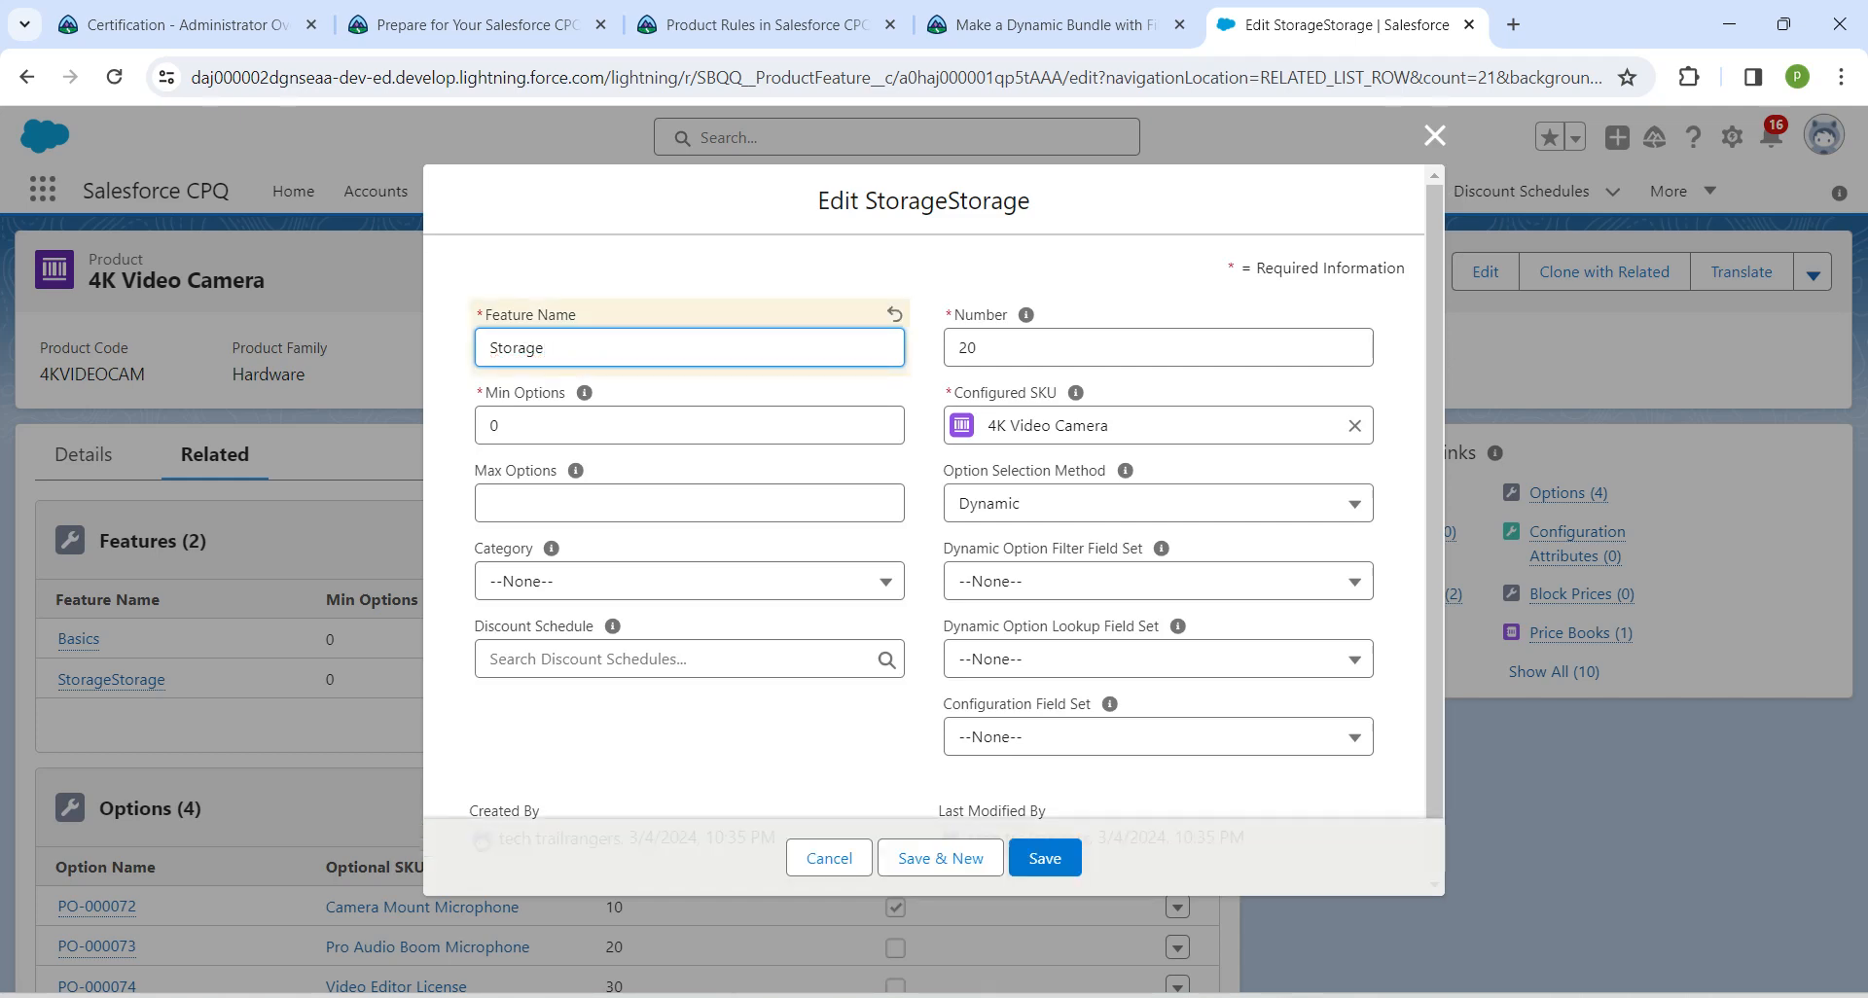
click(1045, 858)
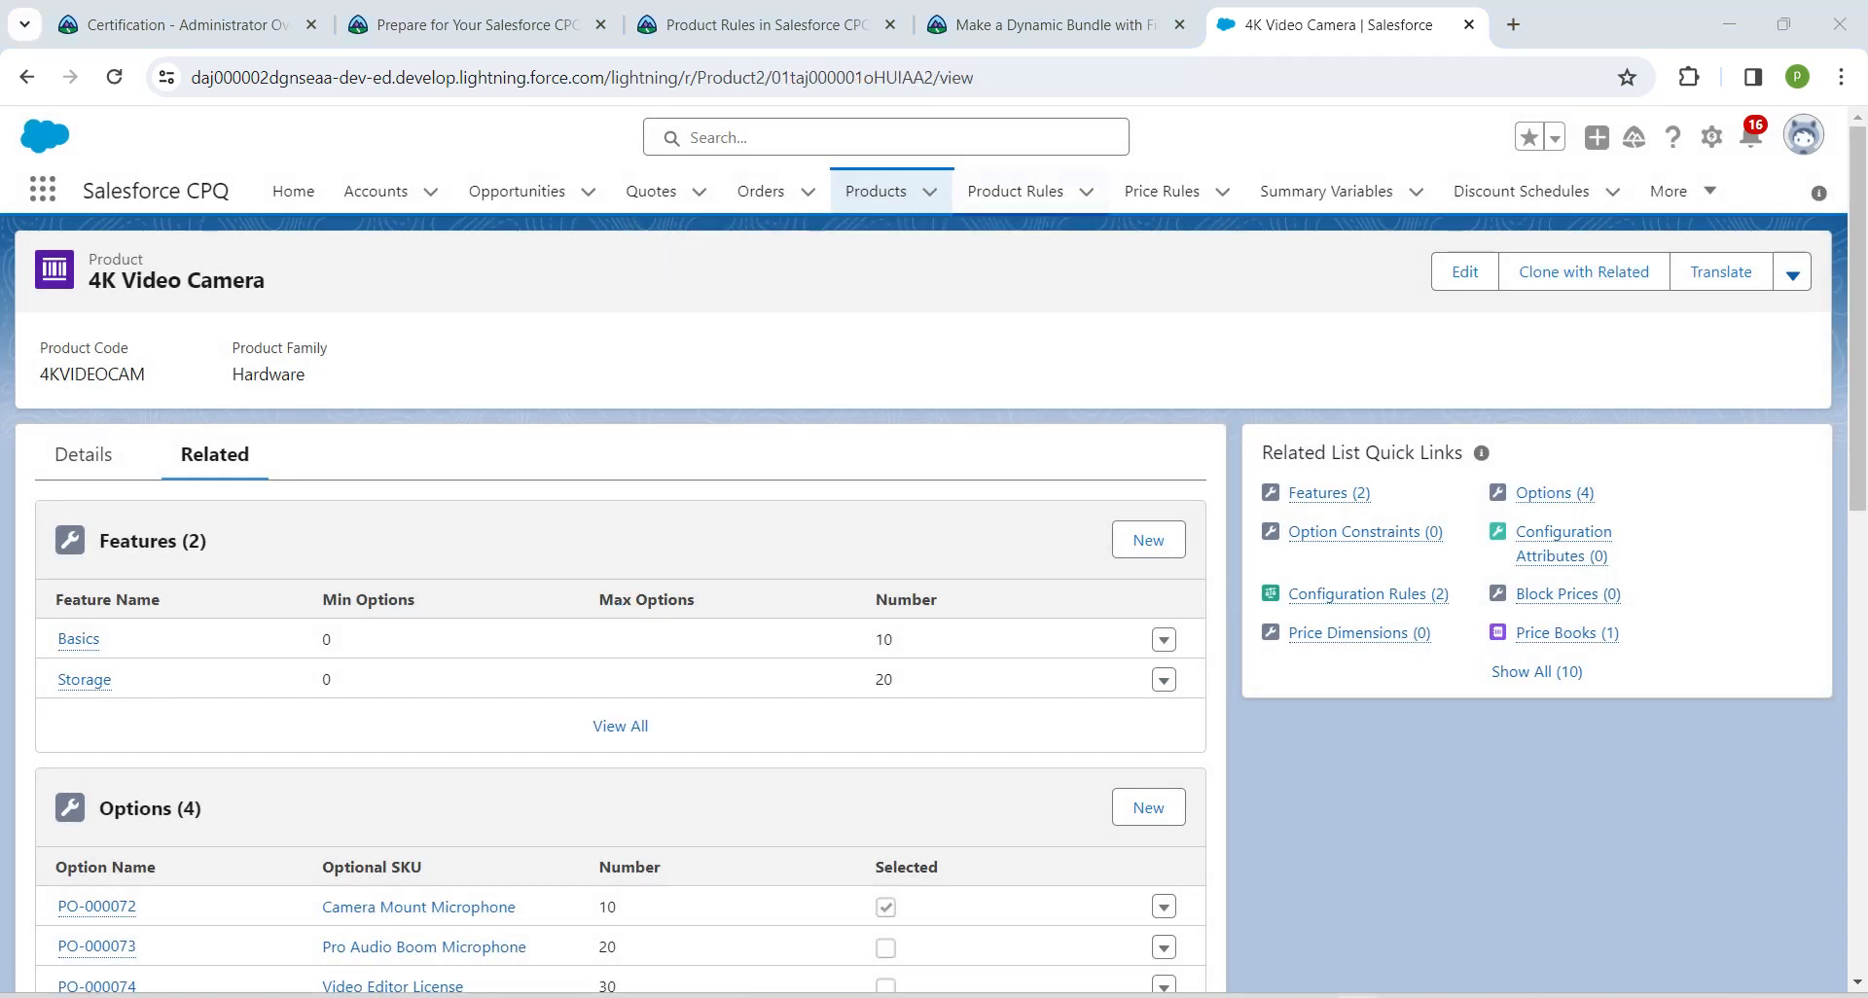
Open the SD card filter product rule and check the Product Feature of its configuration rule
click(1014, 191)
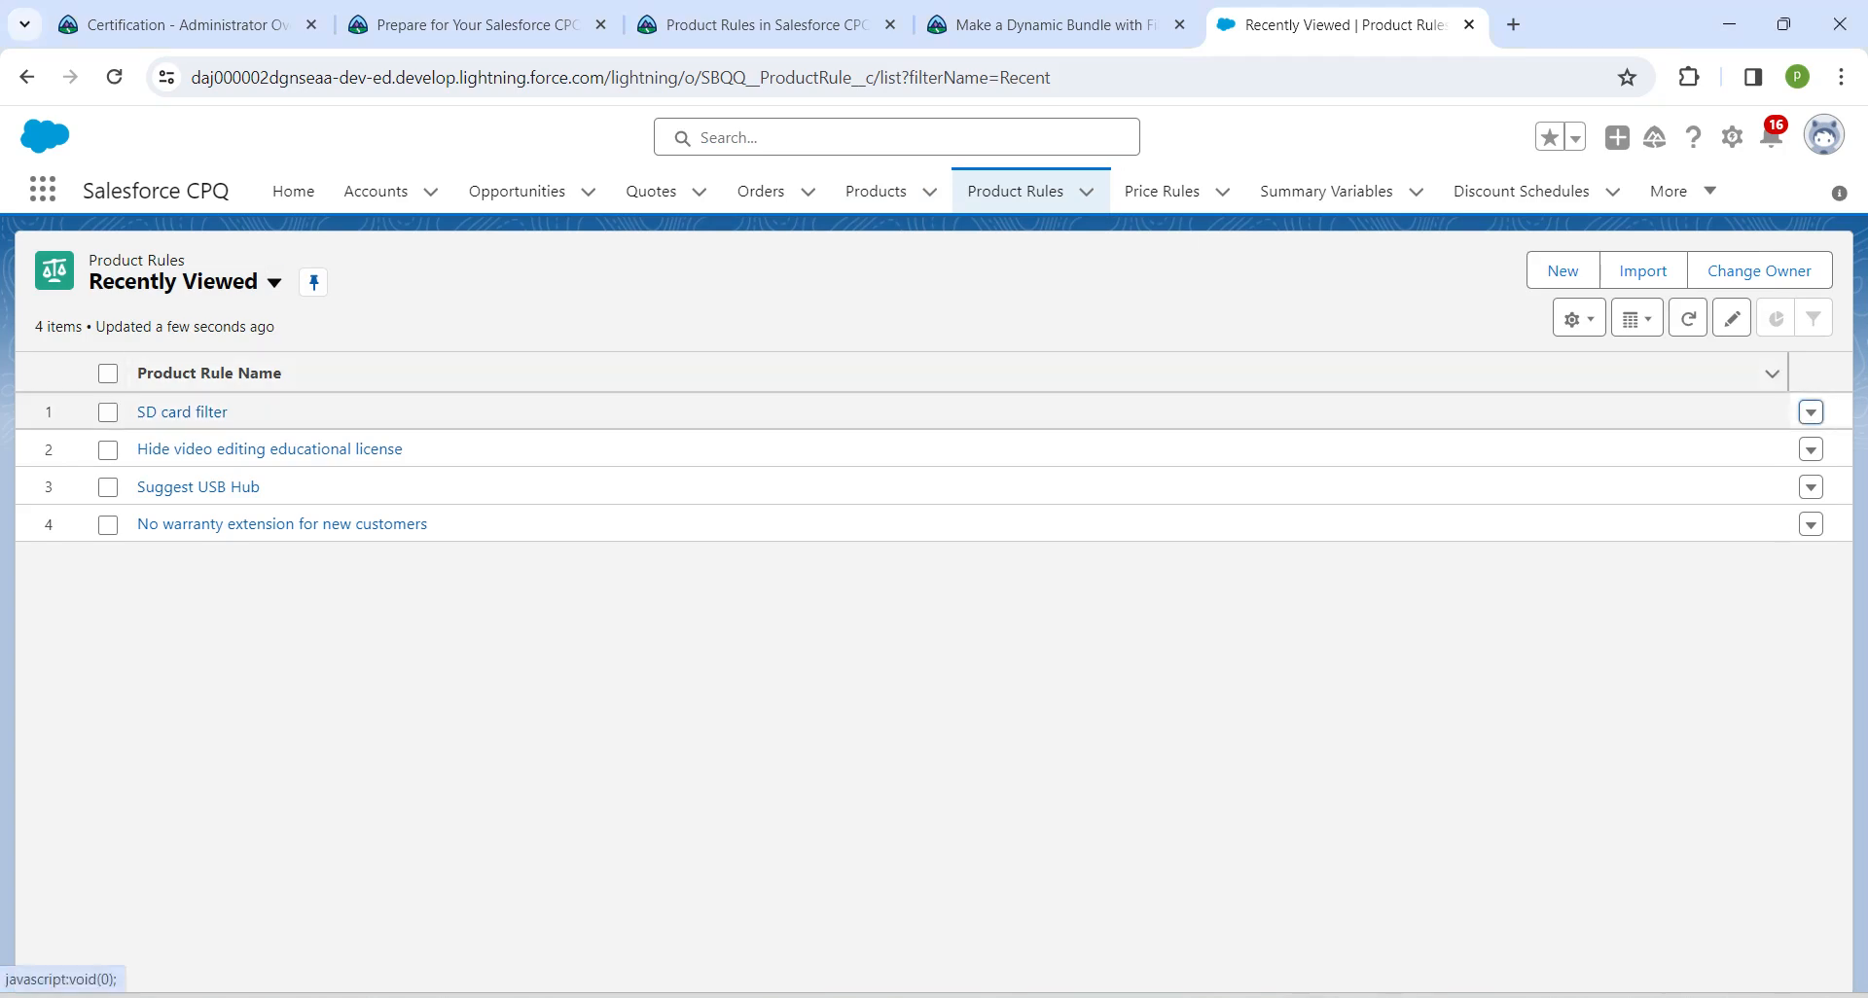
click(1810, 411)
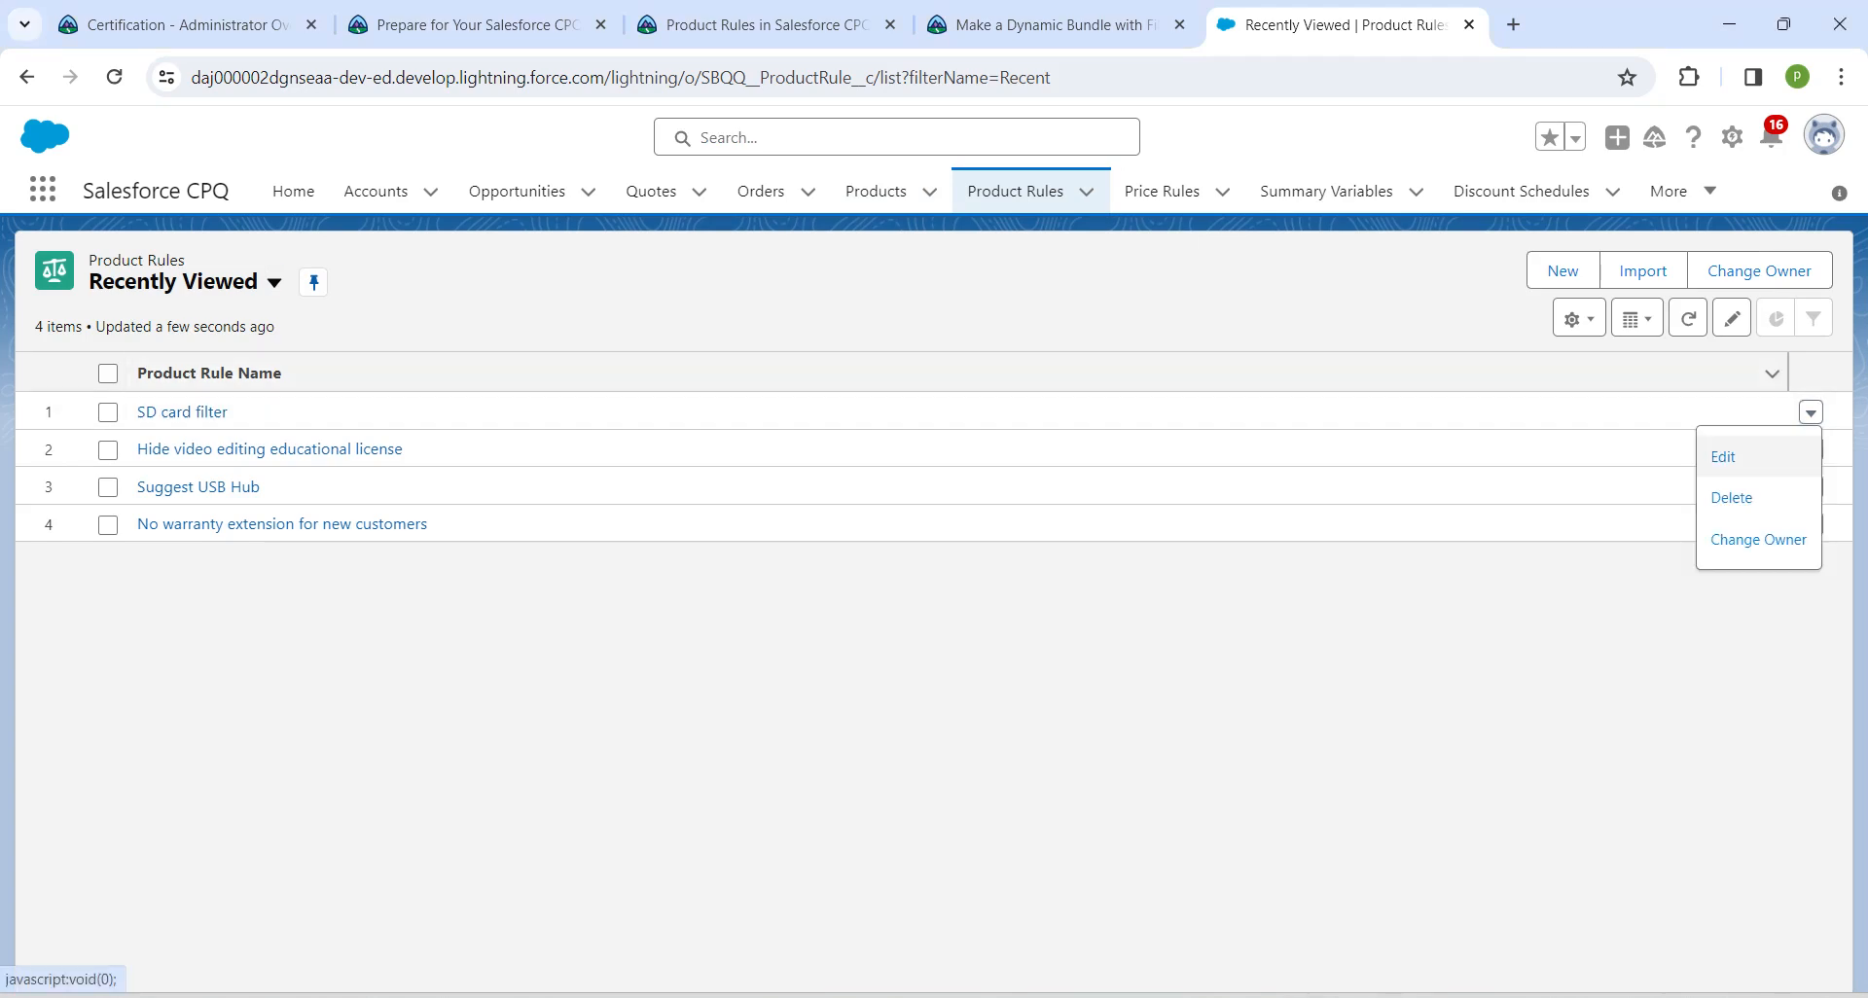
click(1722, 456)
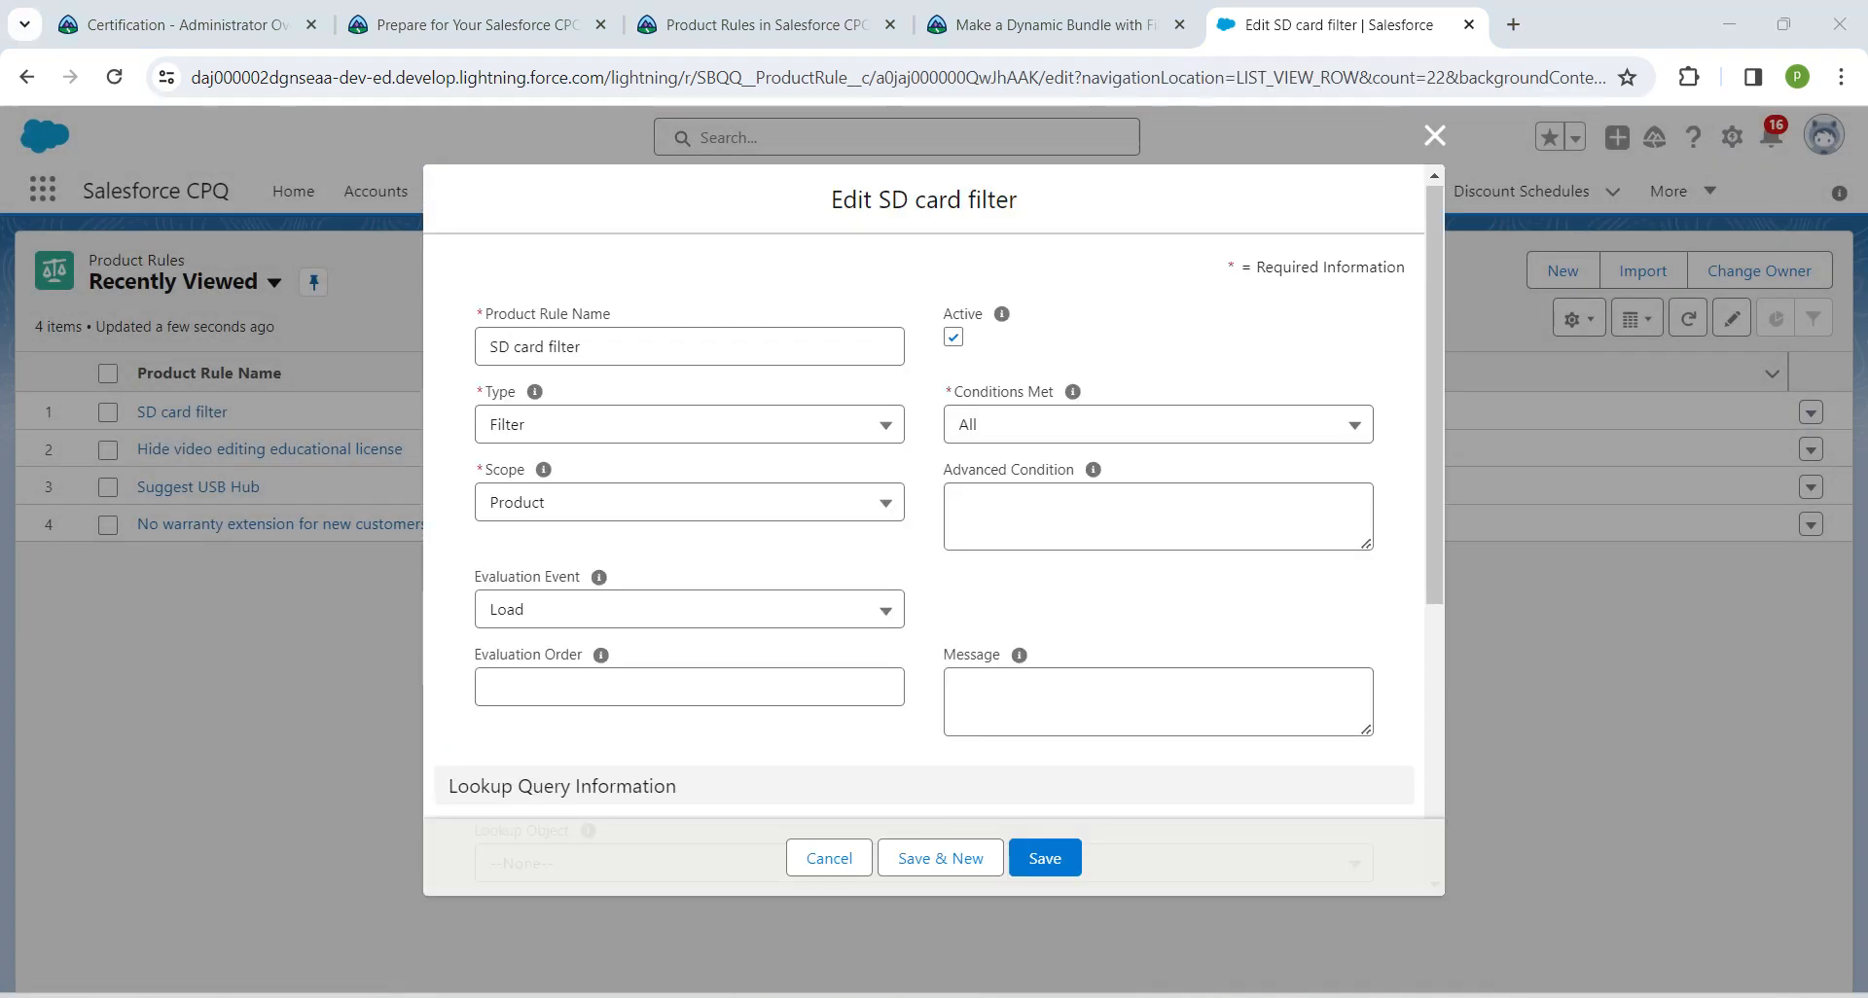
click(1434, 135)
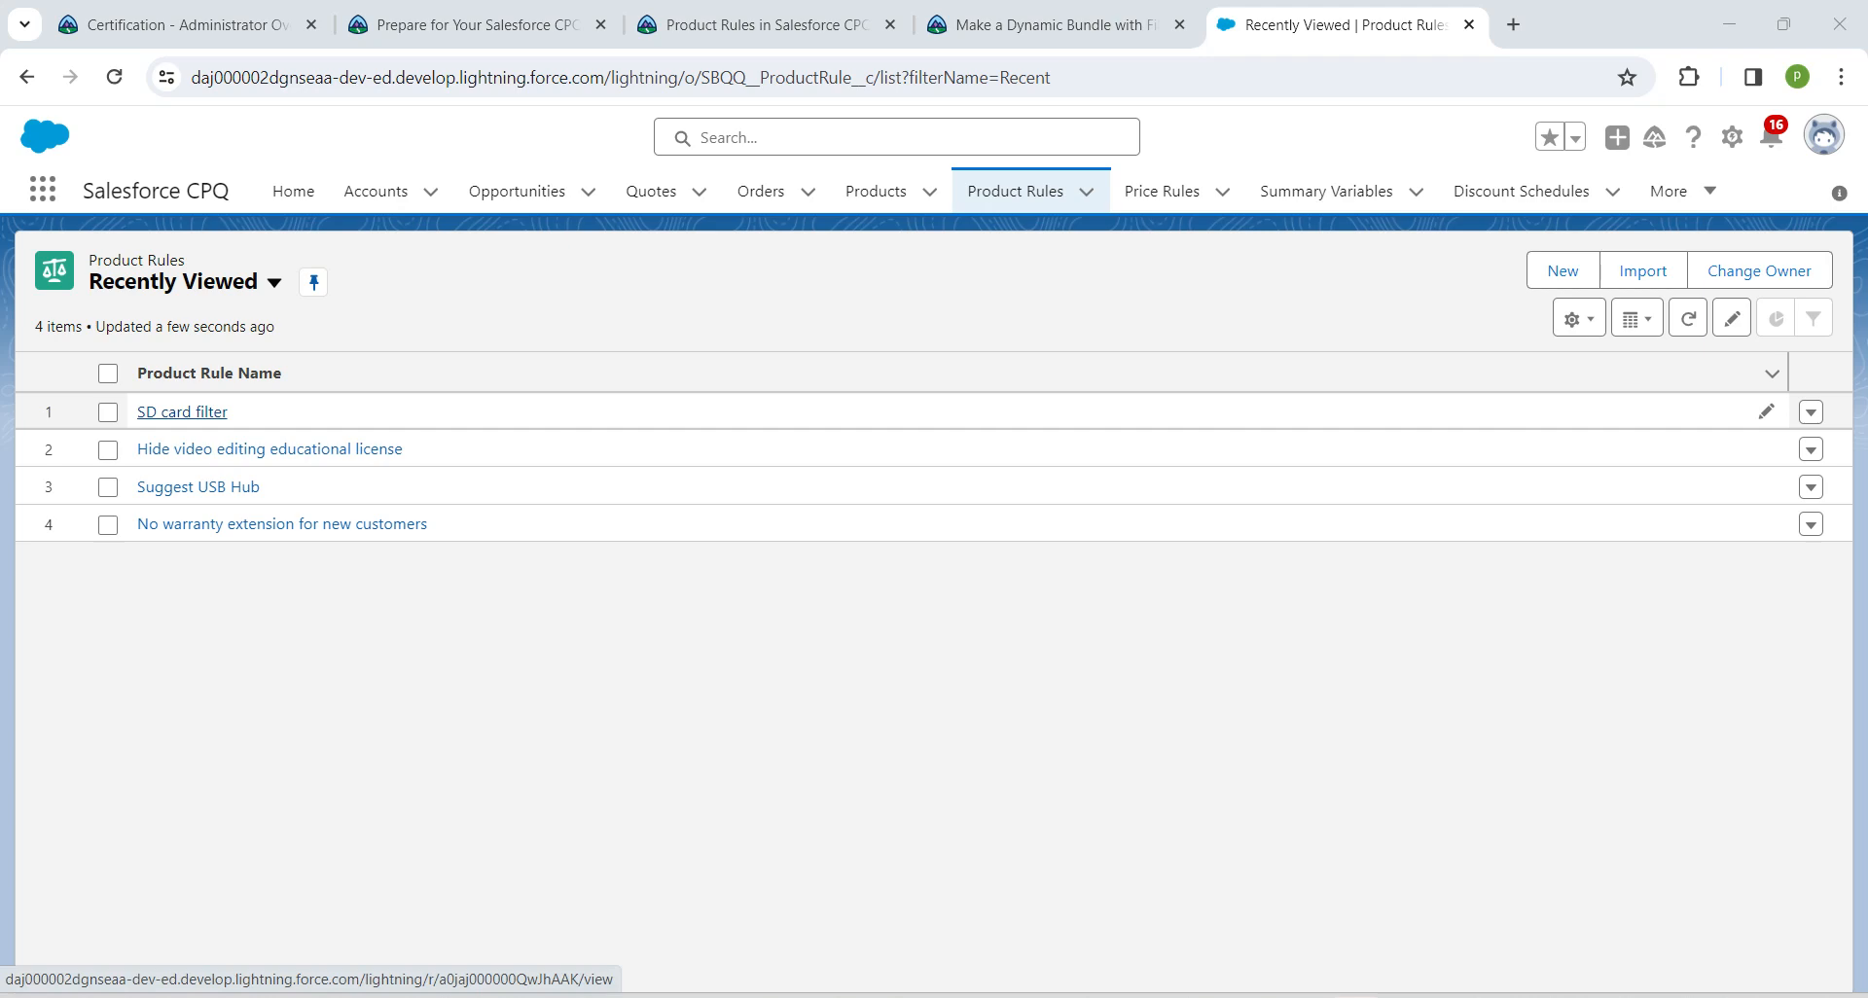
click(182, 412)
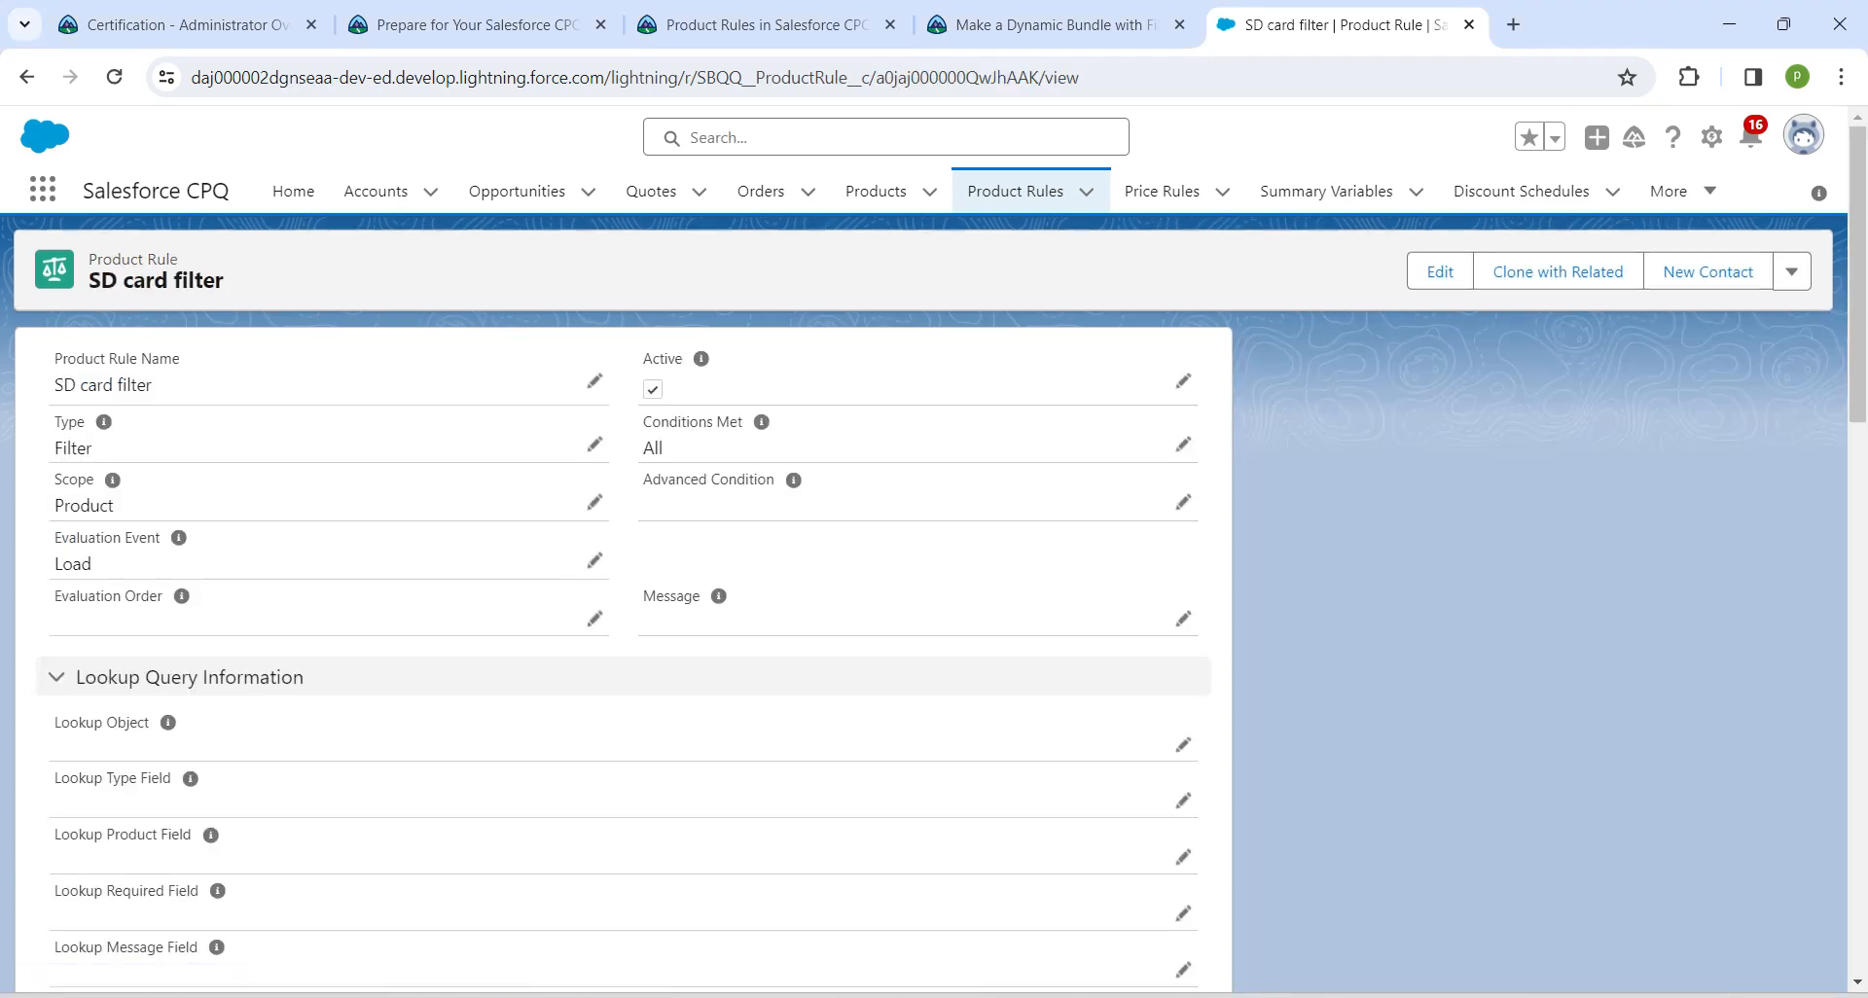
scroll(622, 583, down, 5)
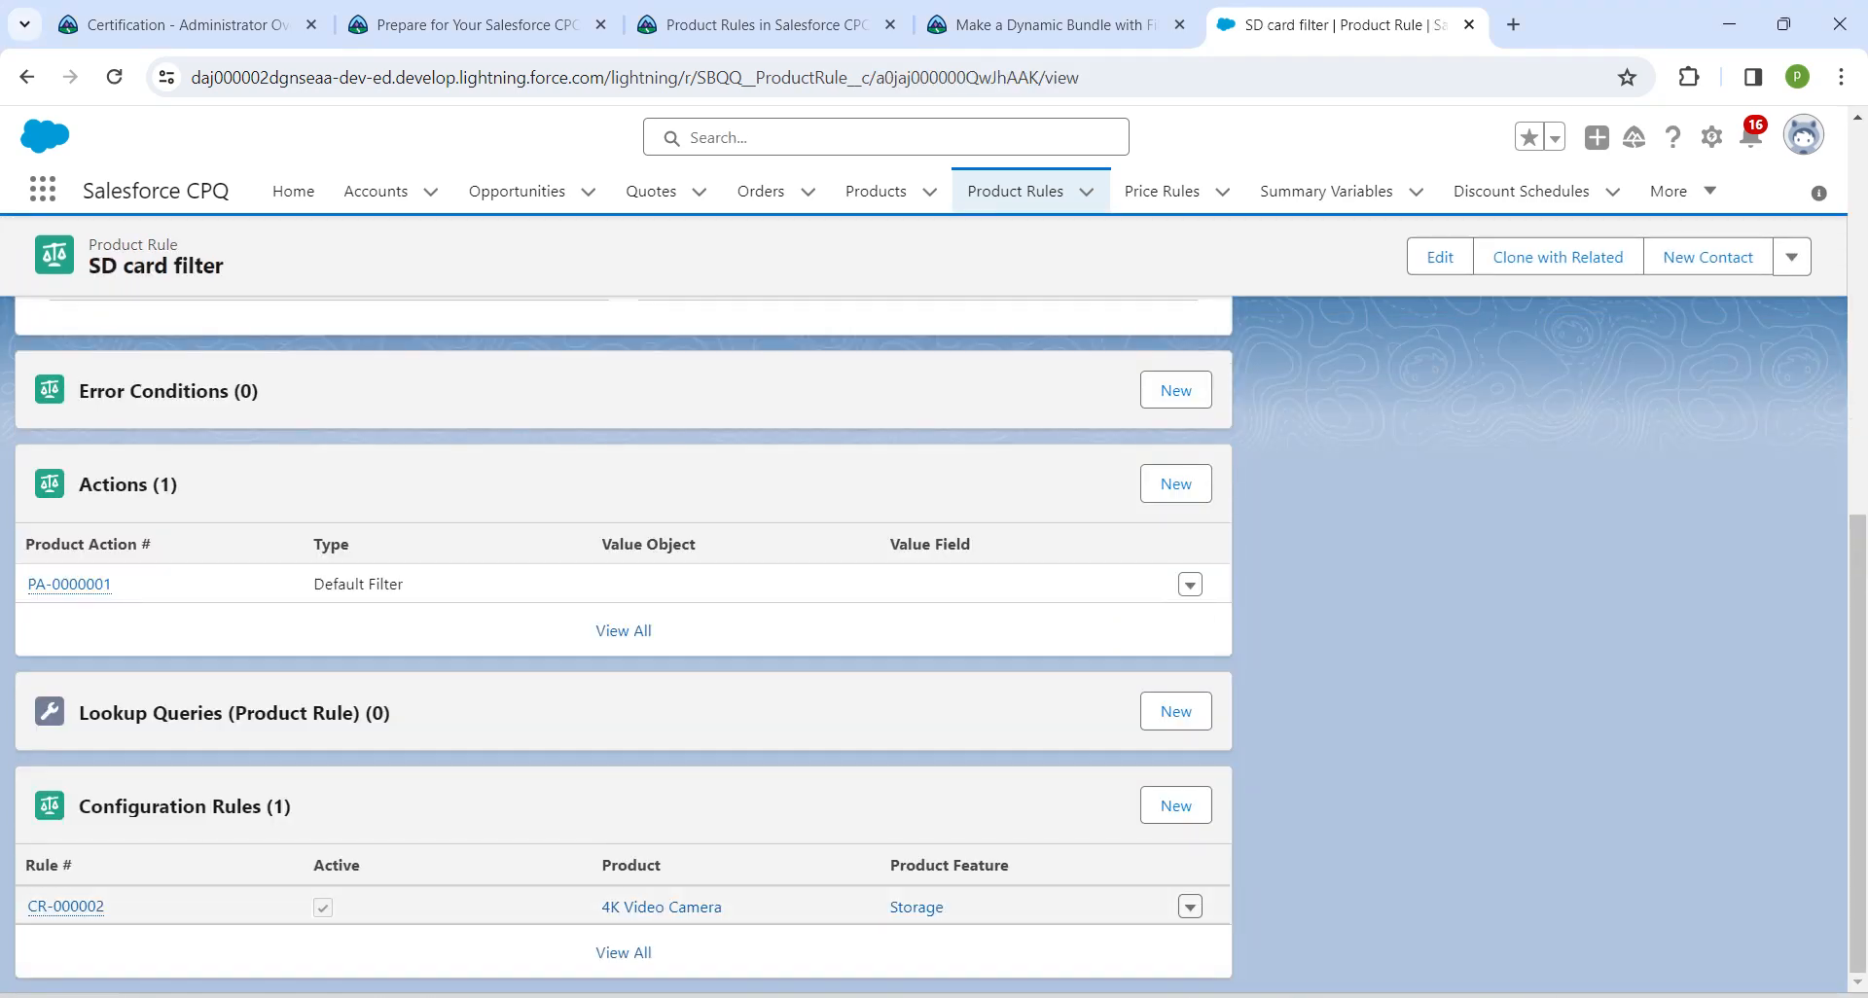
drag(963, 908, 886, 908)
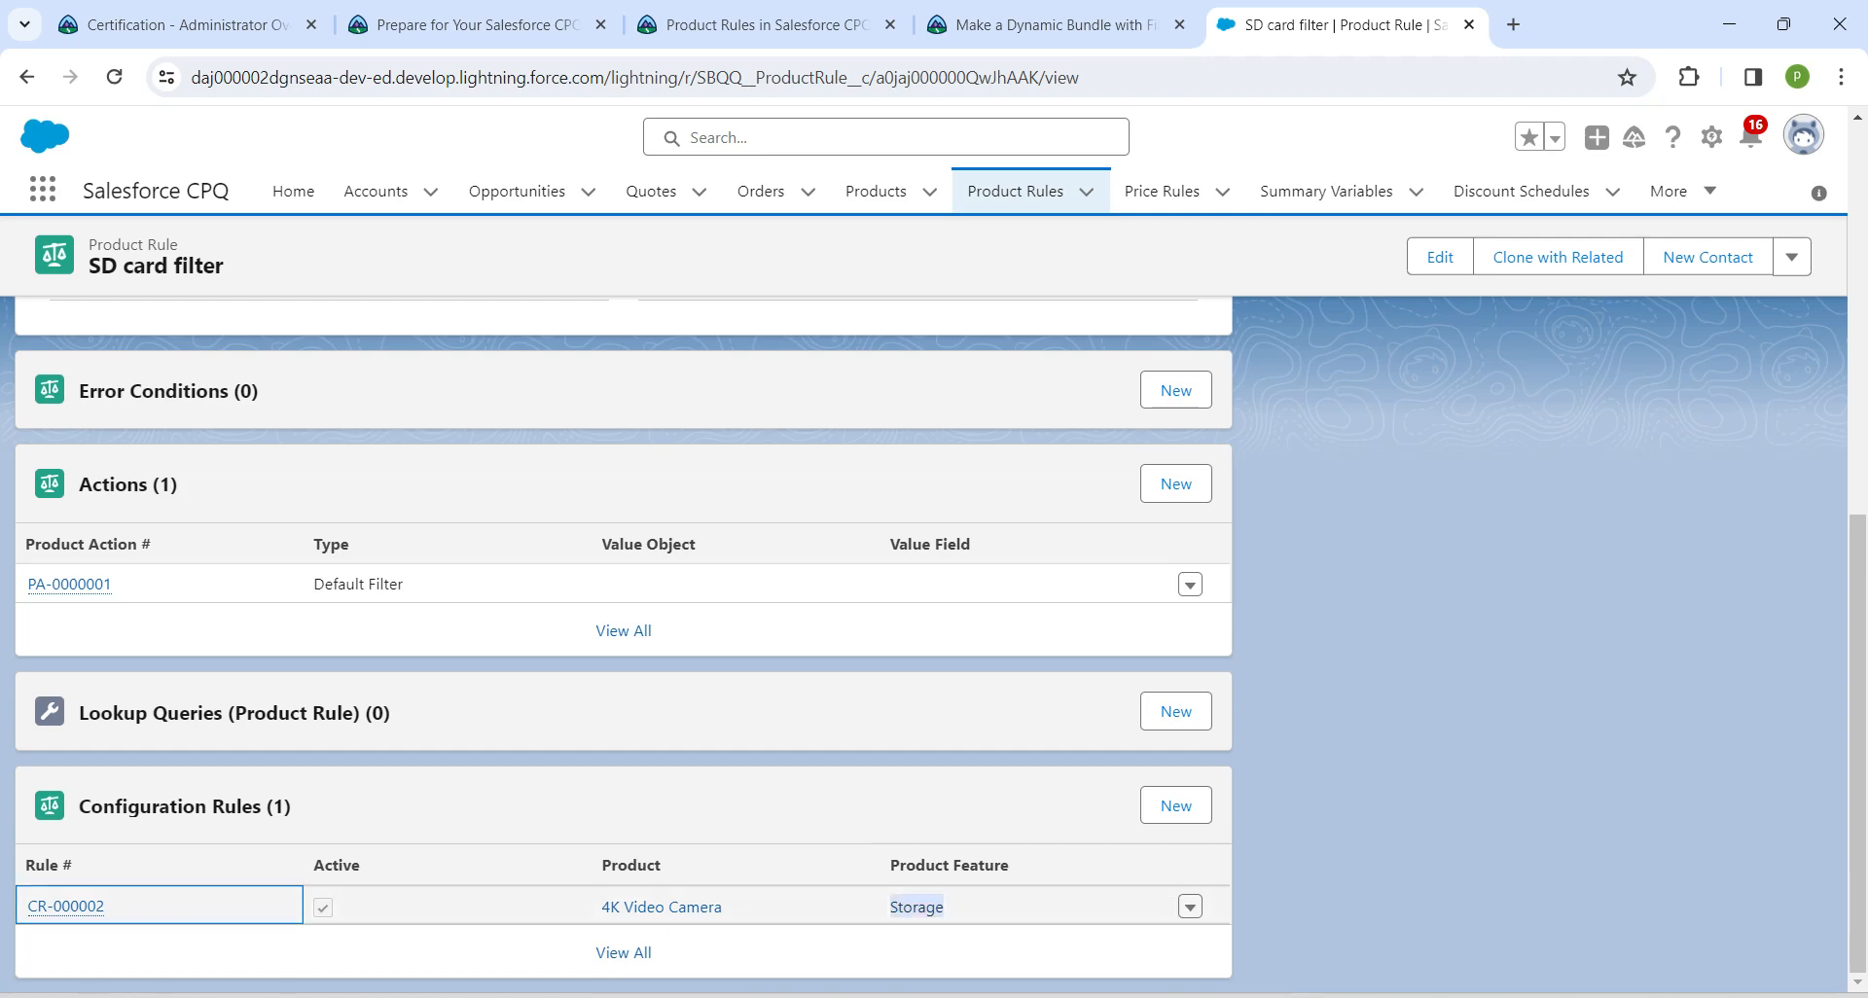
Resubmit the dynamic bundle challenge on Trailhead, dismiss the badge dialog, and refresh the Product Rules in Salesforce CPQ module page
click(1046, 25)
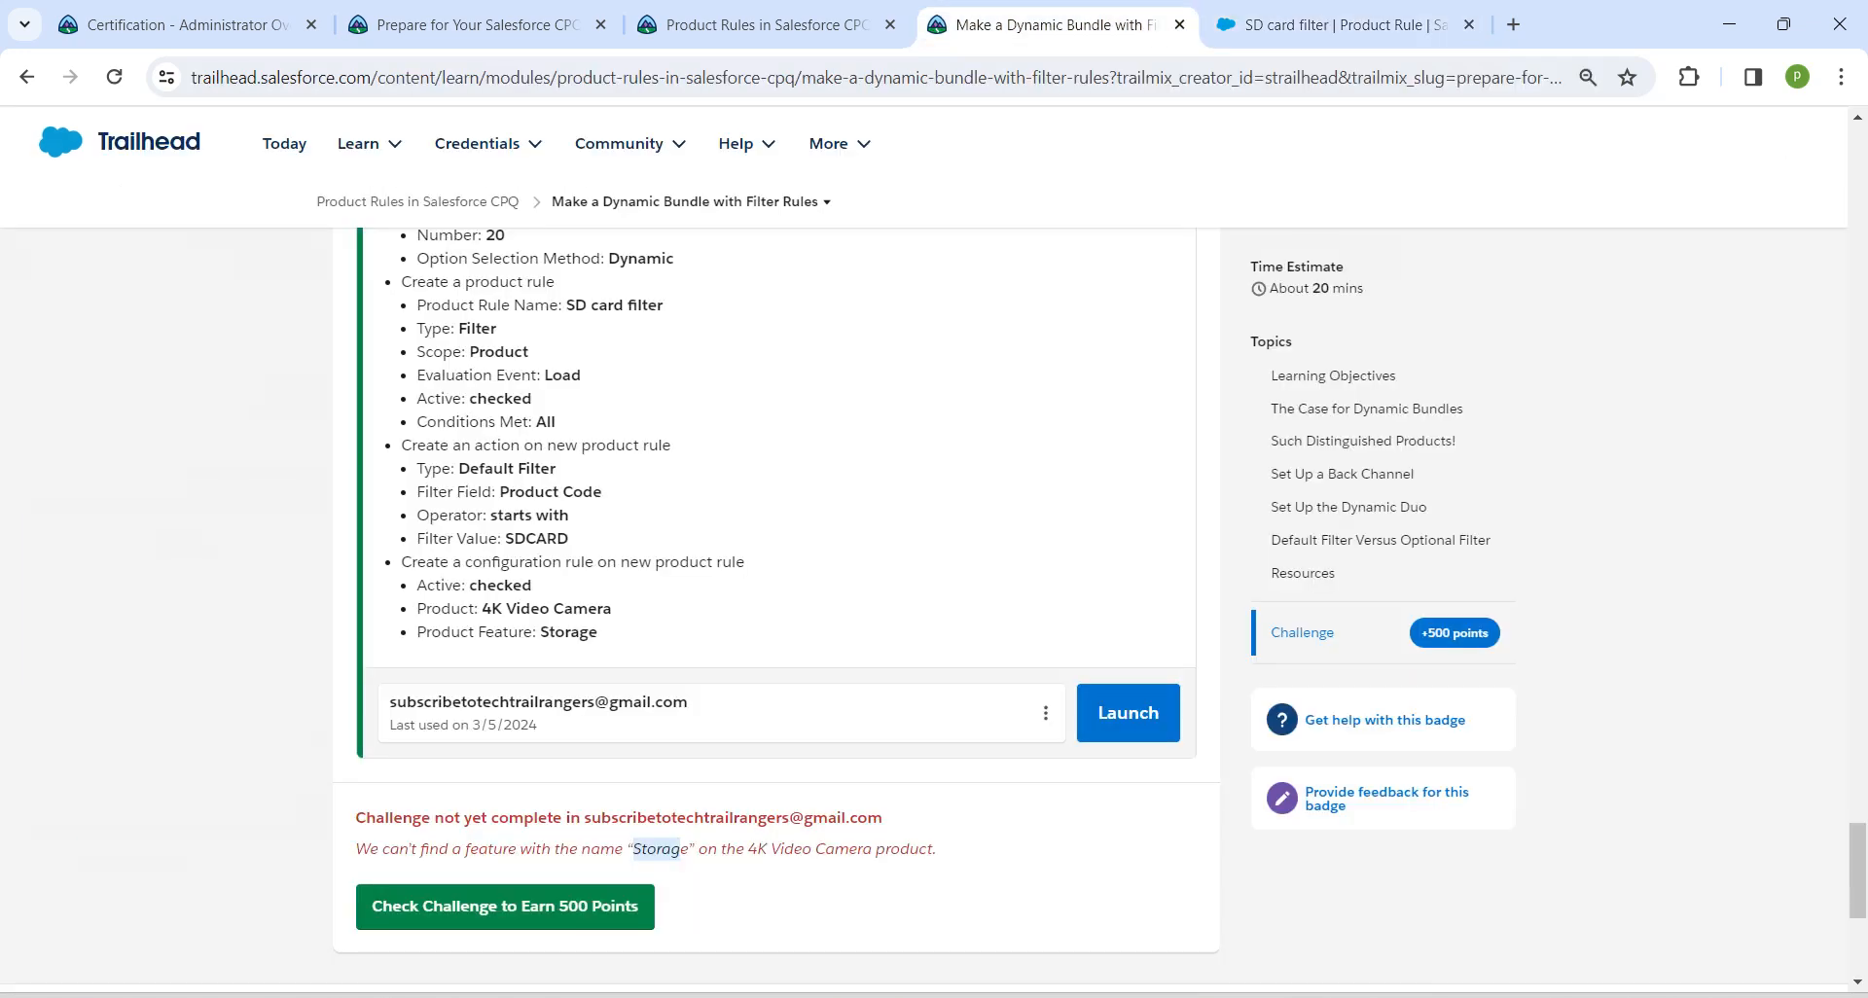
click(505, 906)
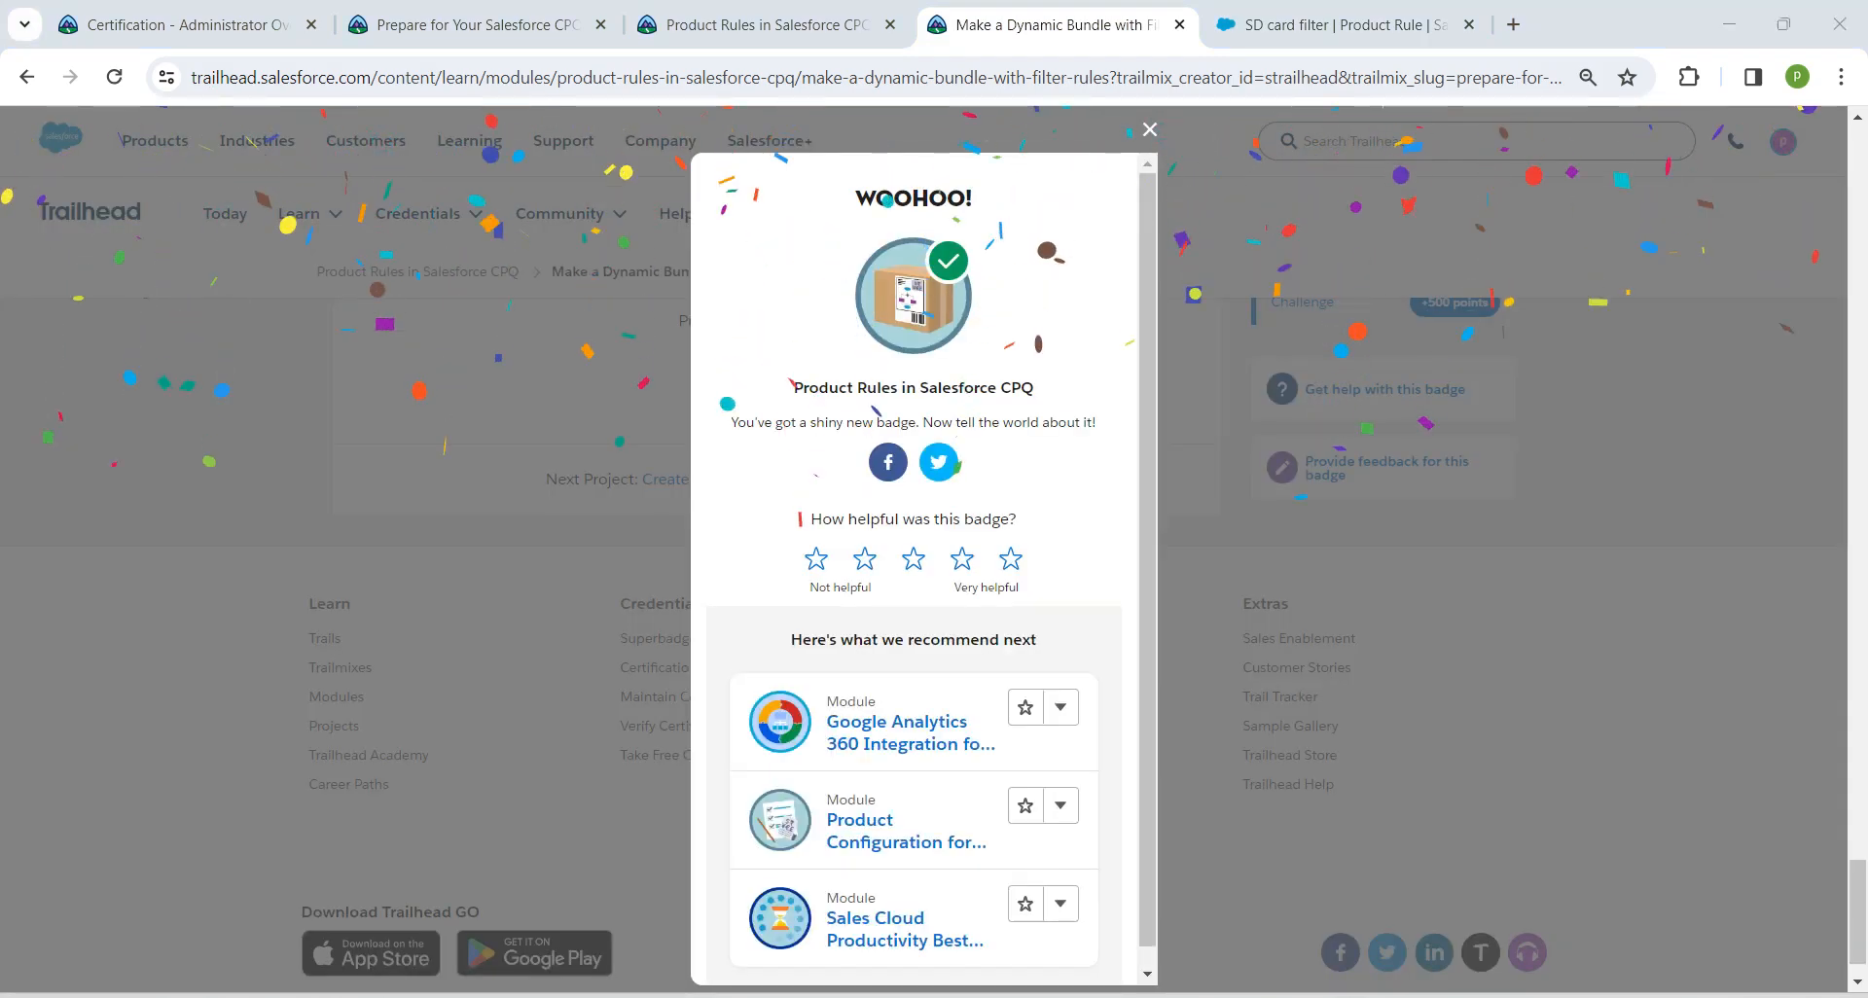
click(1149, 129)
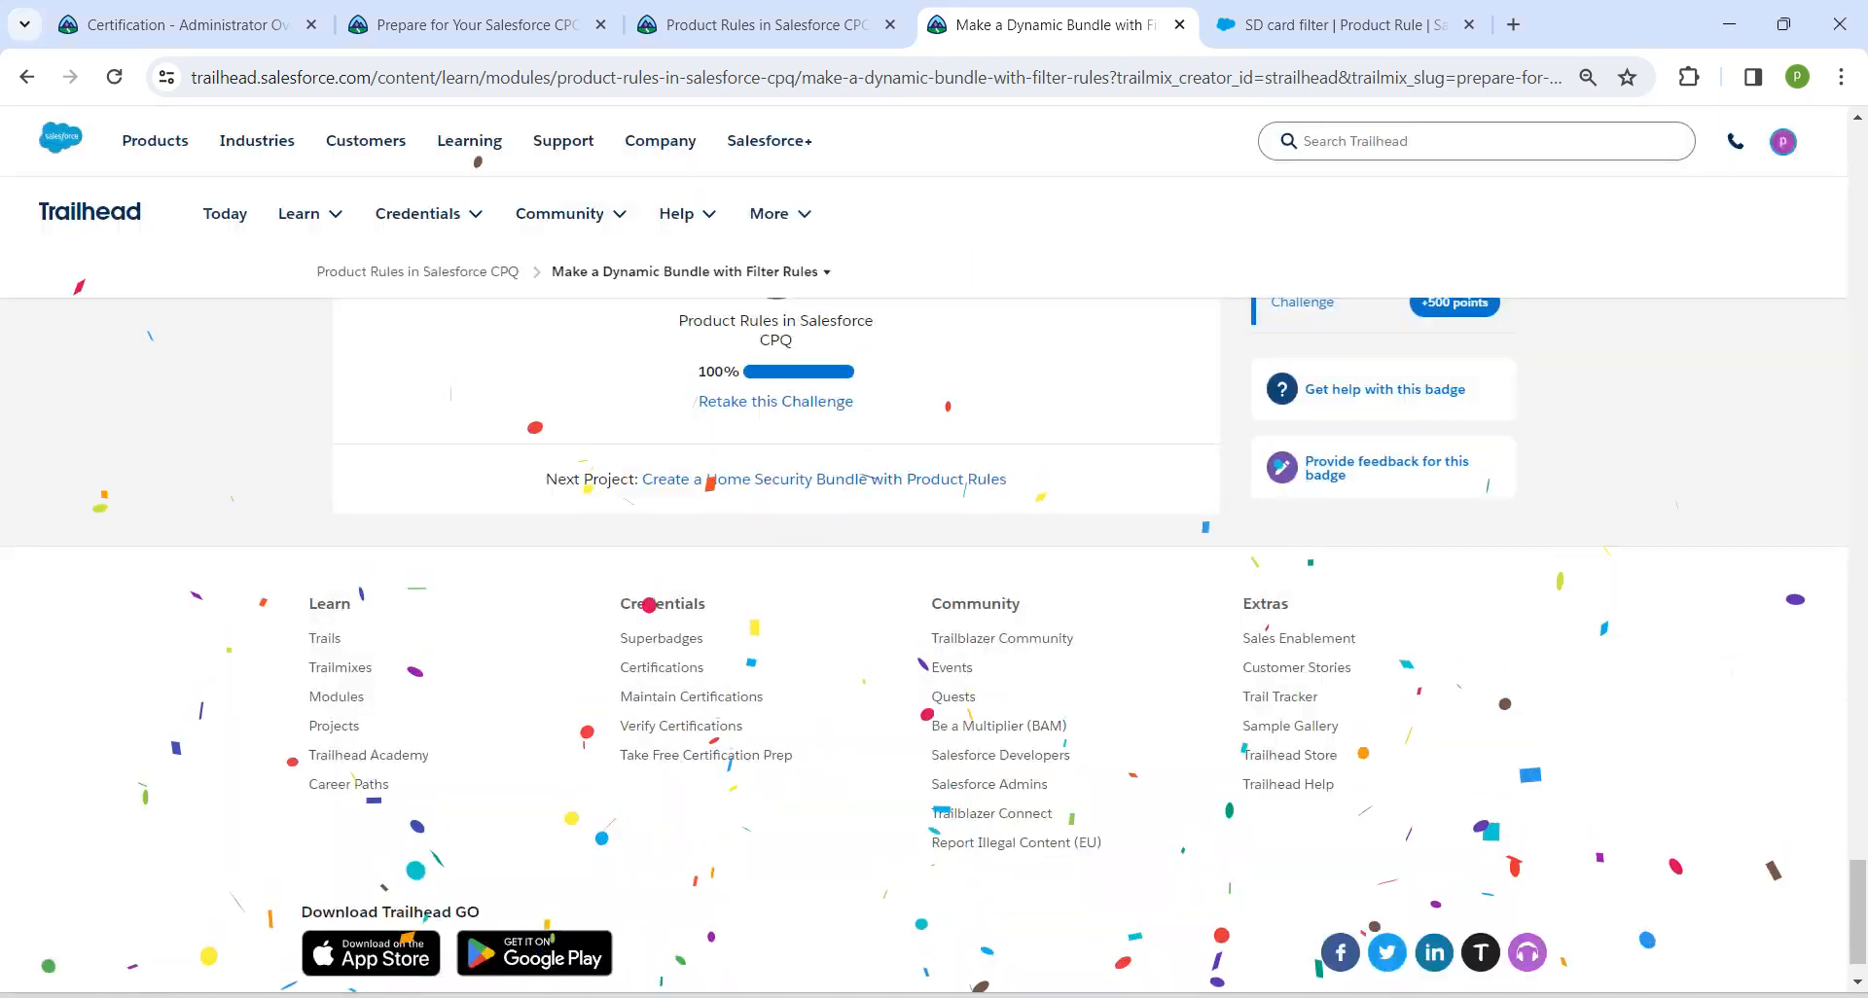
click(759, 24)
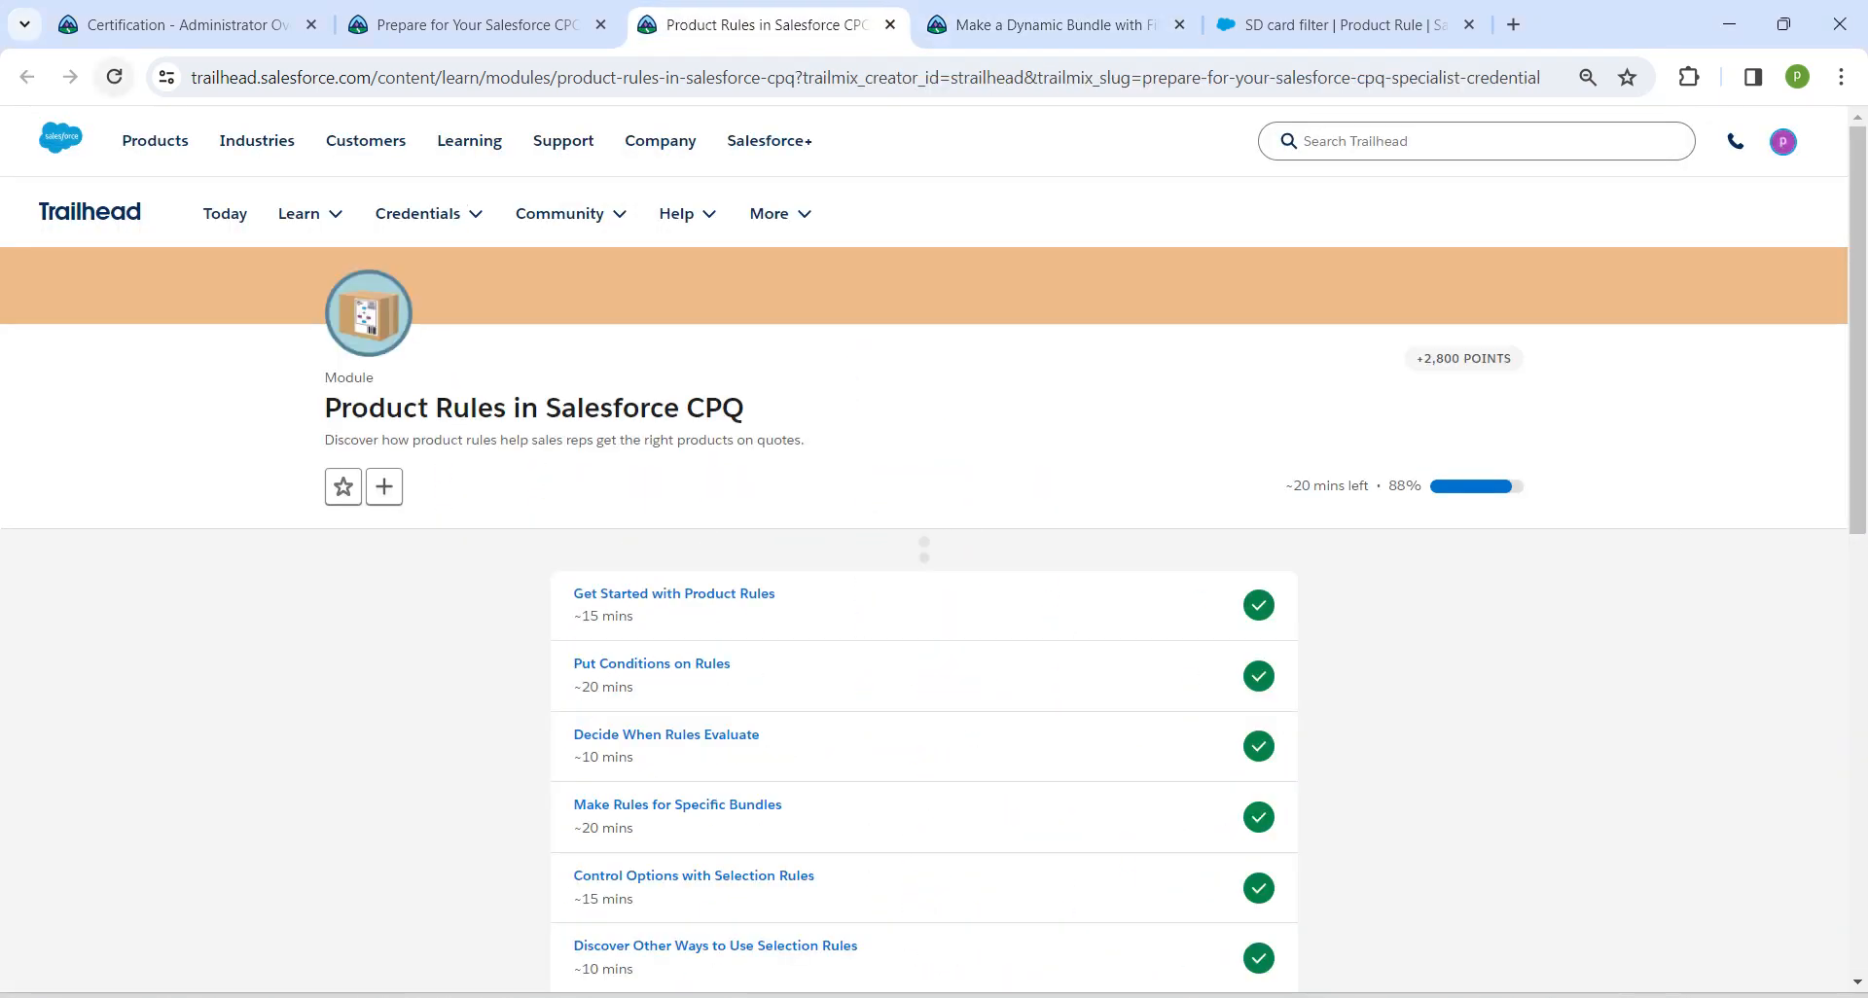
click(114, 77)
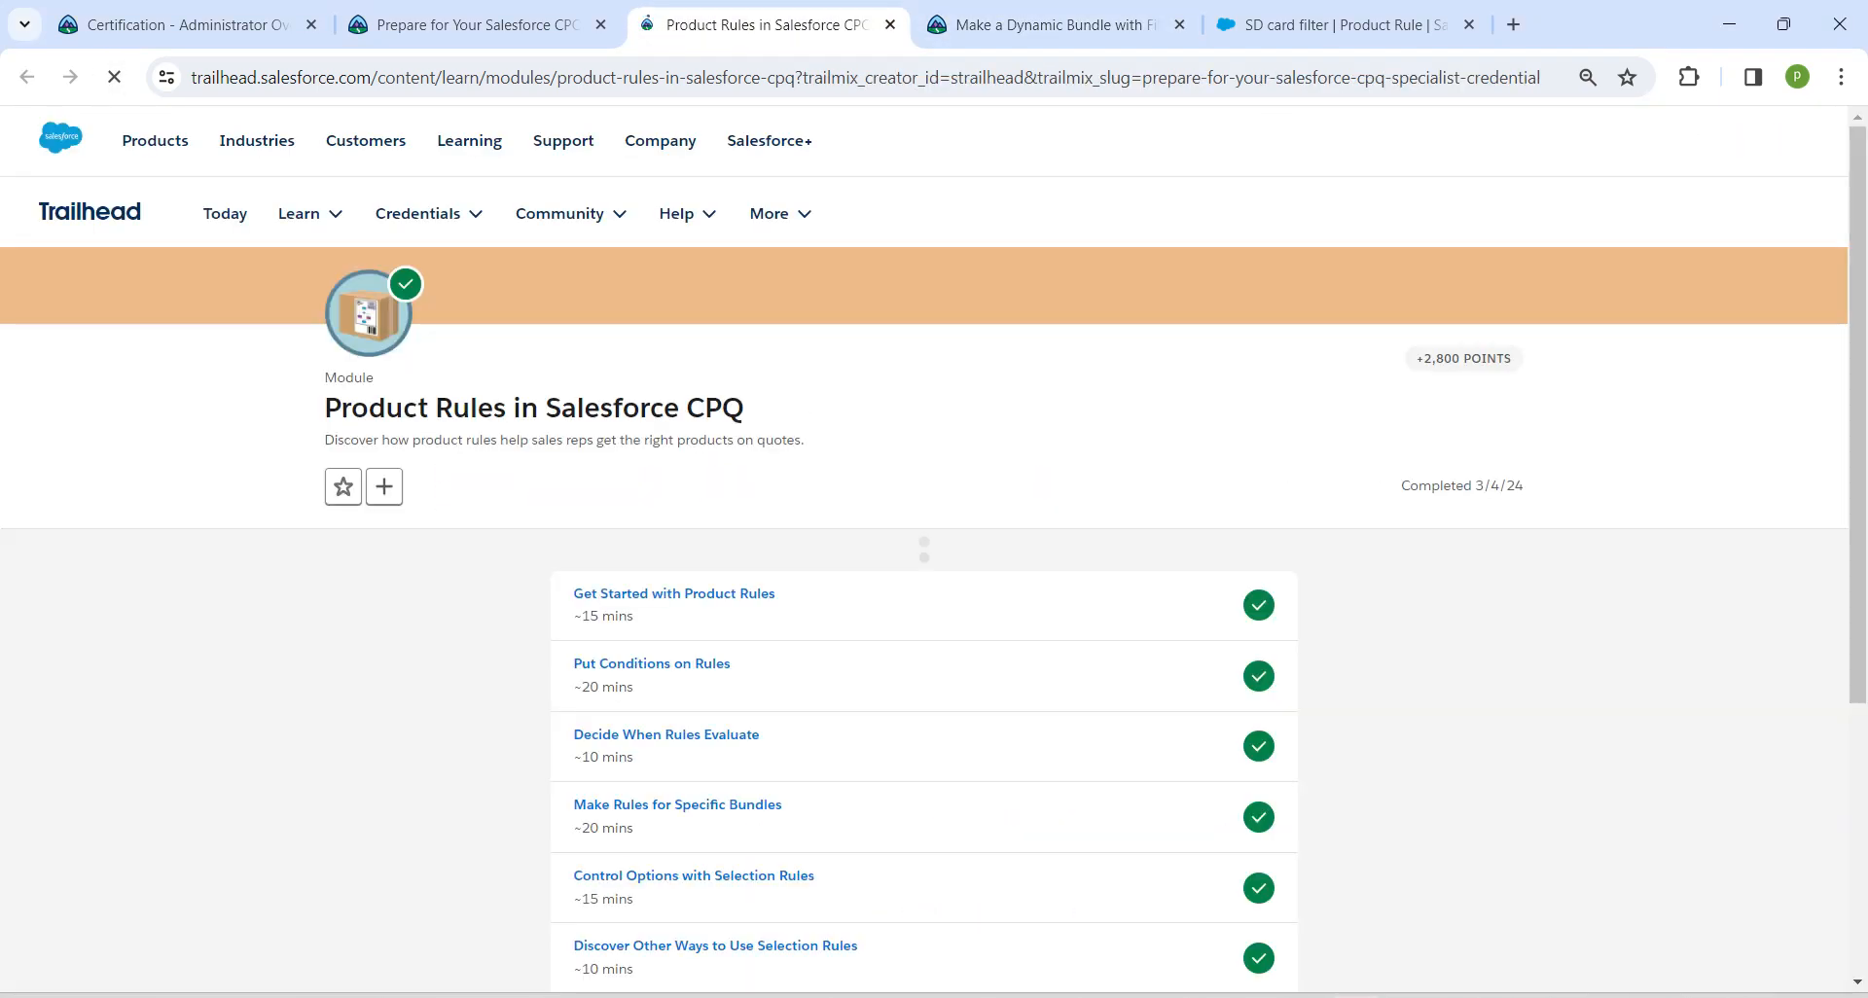